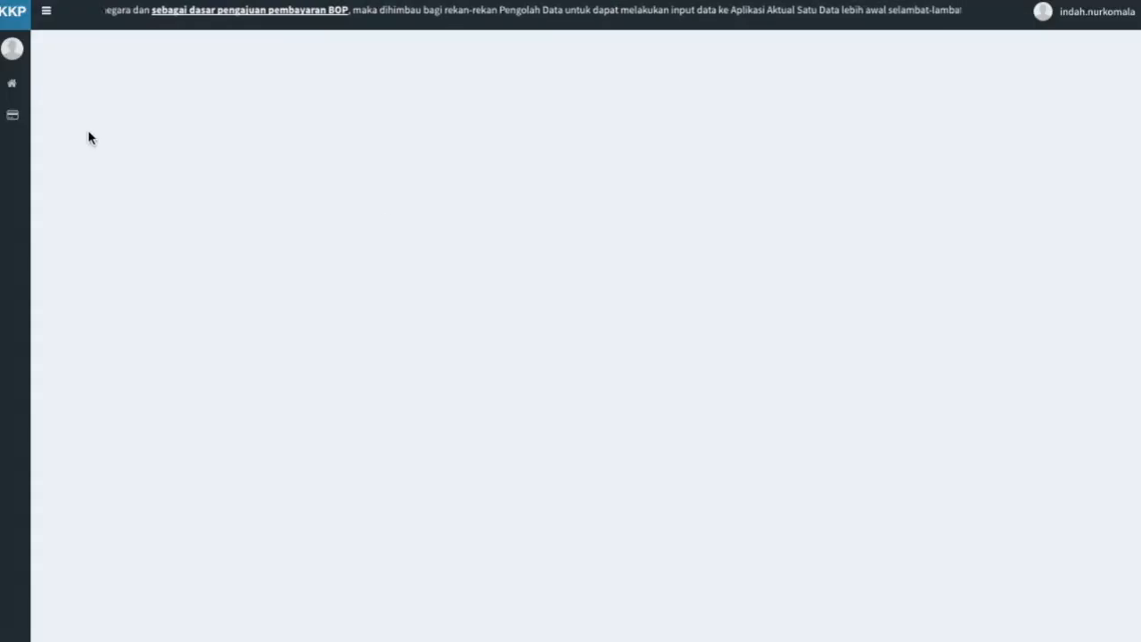
Open Permohonan Korporasi from the Kusuka section of the sidebar.
mouse_move(12, 119)
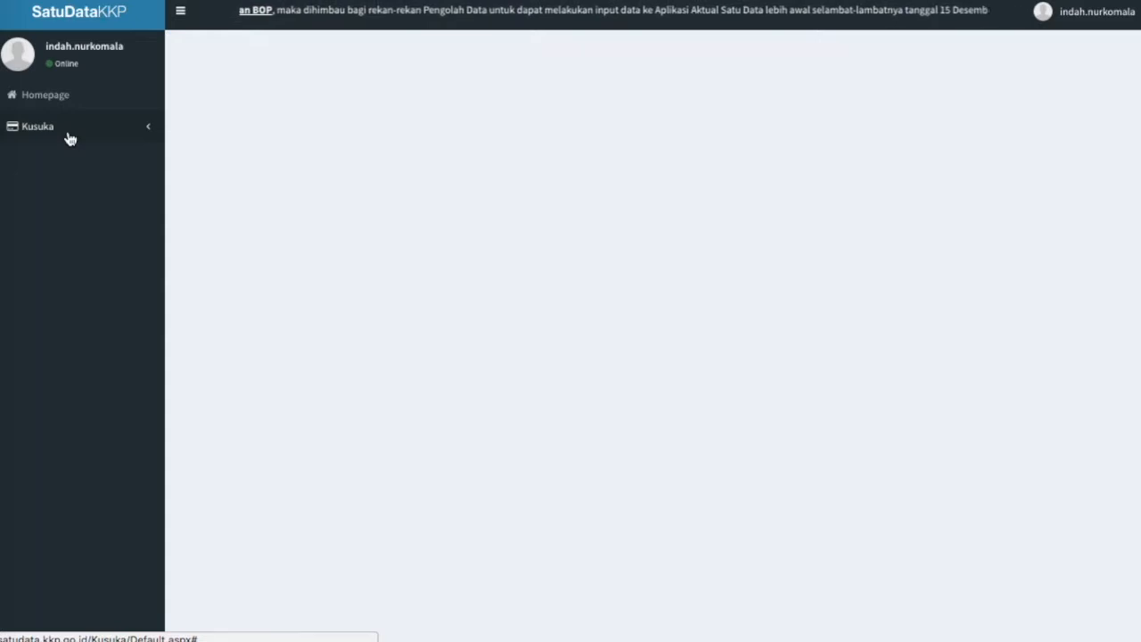
left_click(69, 138)
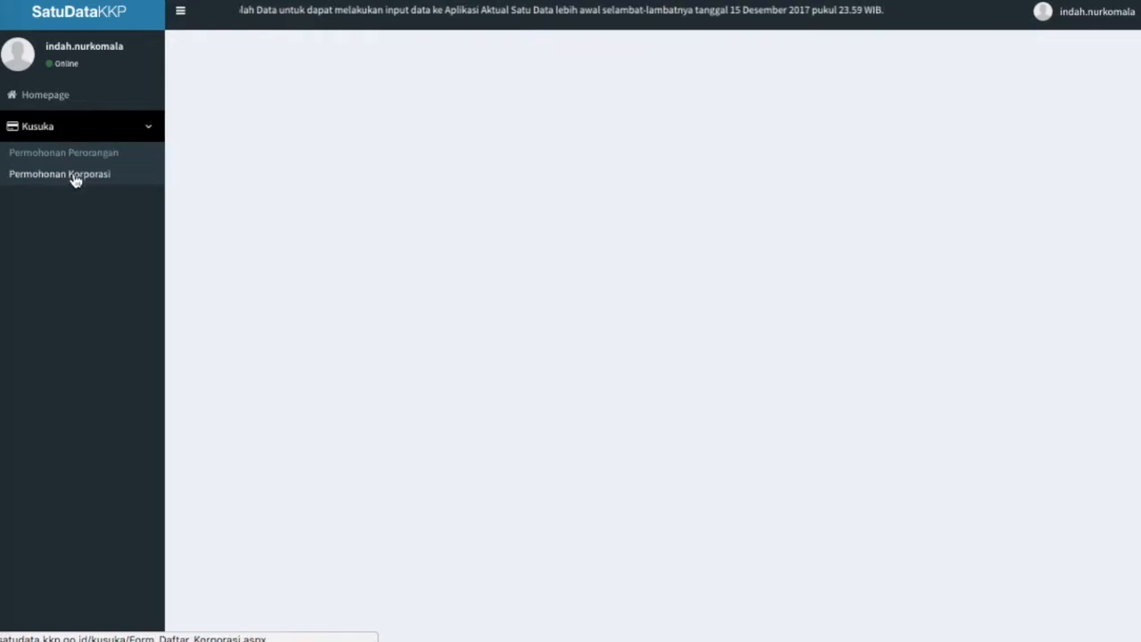
left_click(77, 175)
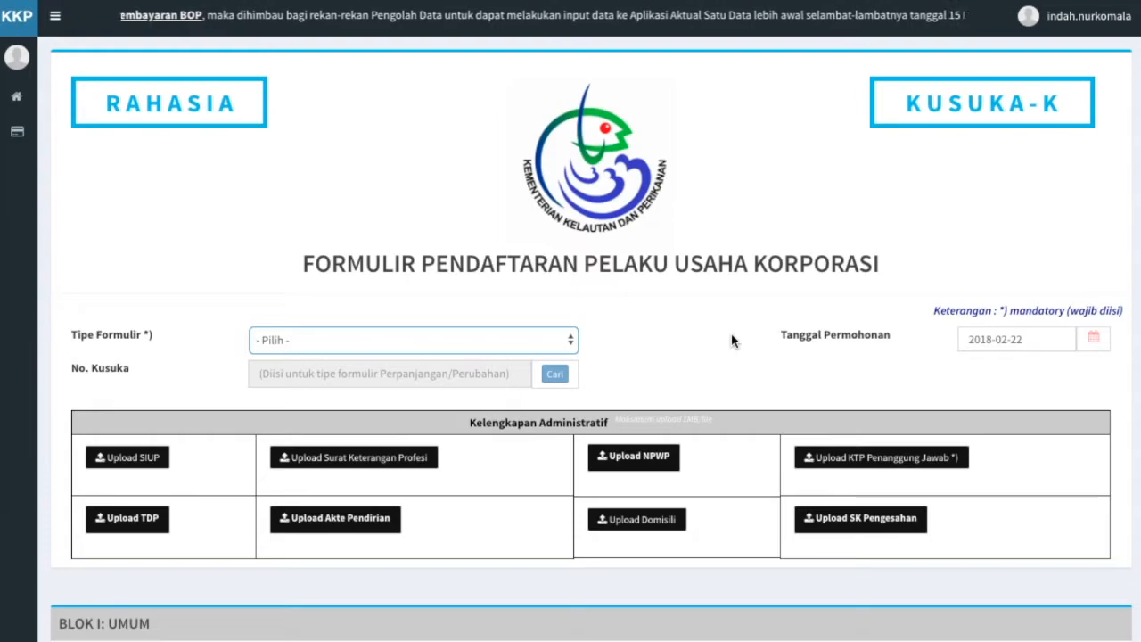
Set Tipe Formulir to Pendaftaran Baru and scroll down toward Blok I.
left_click(561, 348)
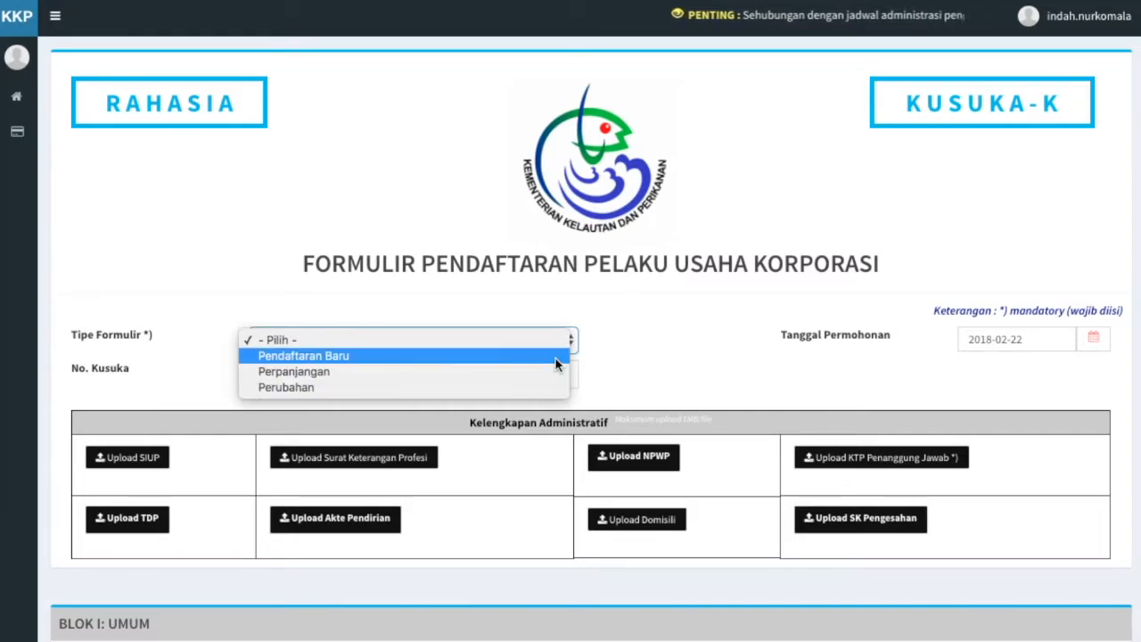
left_click(554, 363)
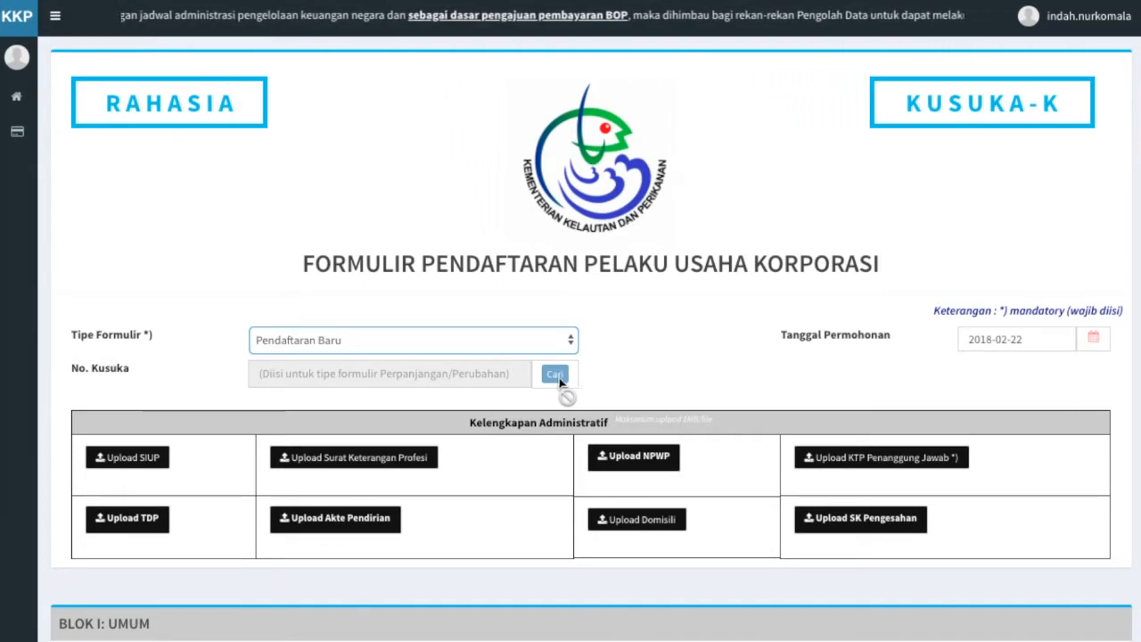
scroll(599, 392, "down", 2)
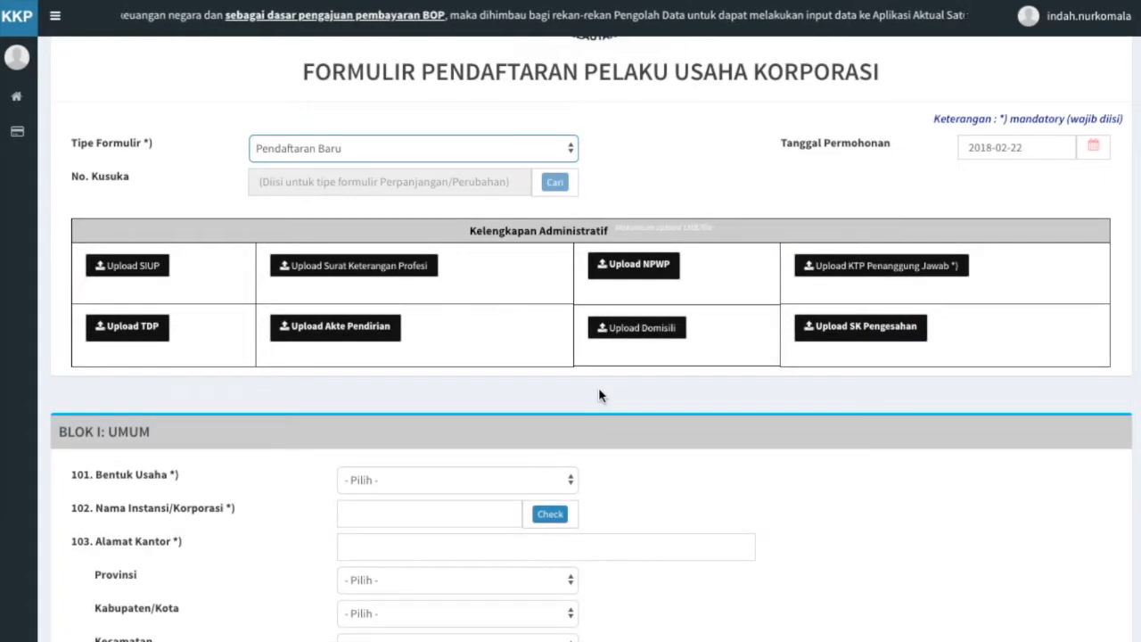
Upload the KTP Penanggung Jawab image and SURAT KETERANGAN PROFESI.pdf.
left_click(830, 270)
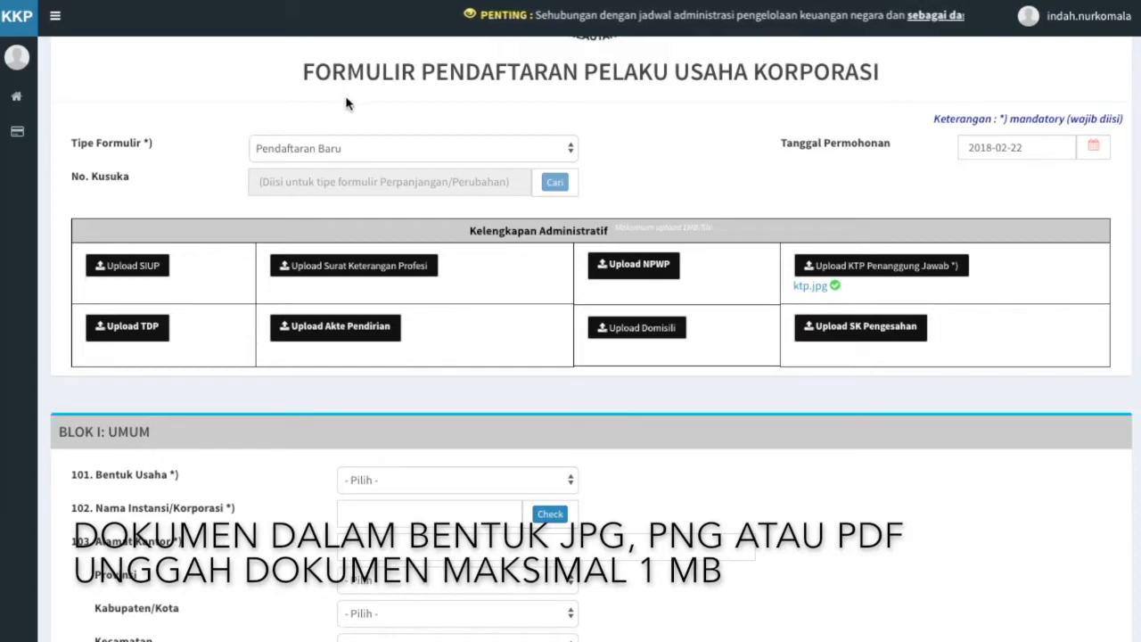
left_click(352, 269)
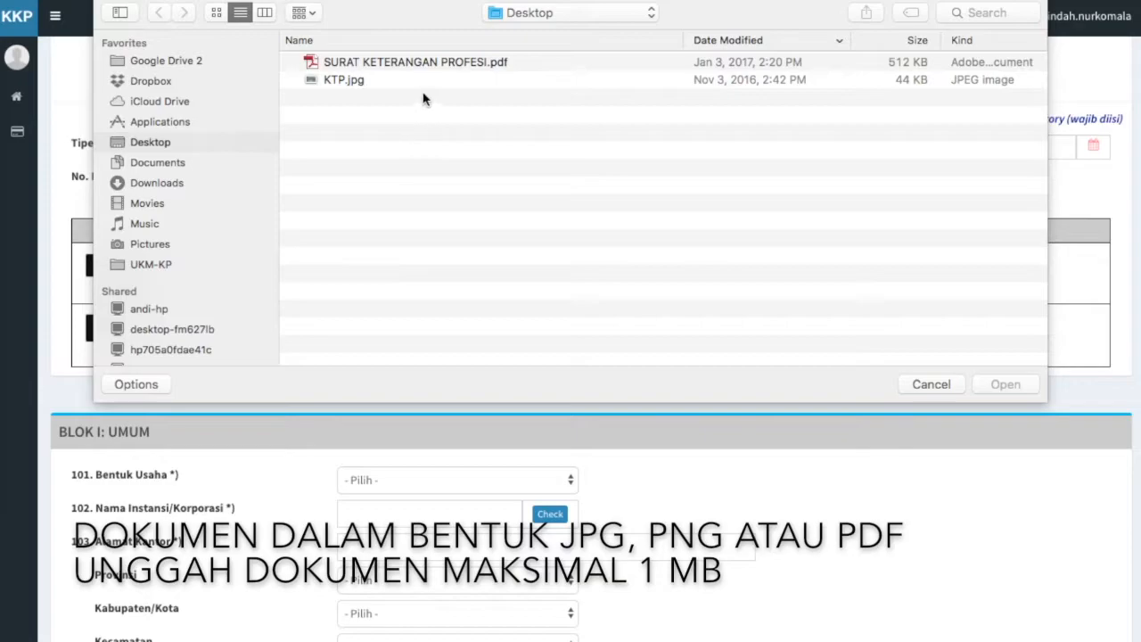
double_click(429, 64)
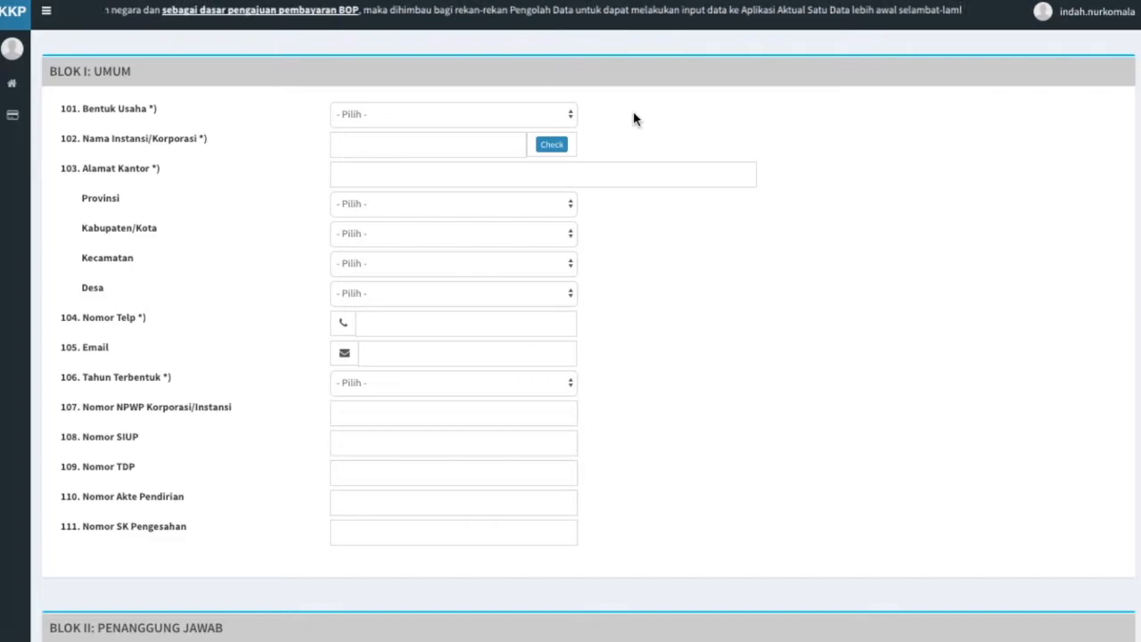
Set Bentuk Usaha to Koperasi and register 'Bahari Alam Sejahtera' as a new corporation.
left_click(570, 116)
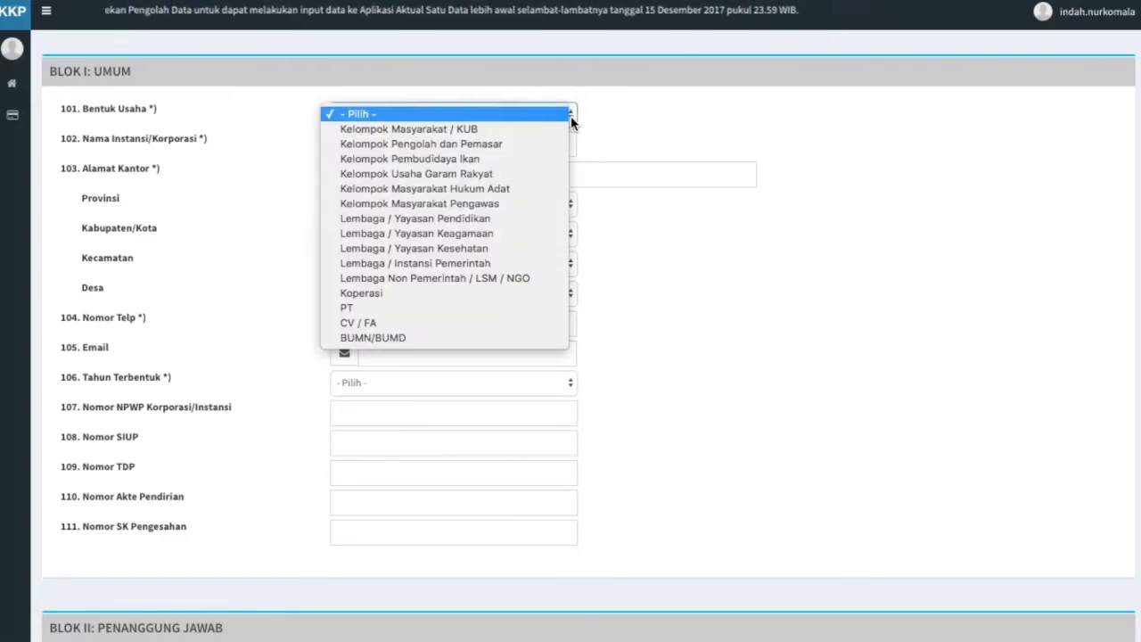
left_click(551, 291)
left_click(478, 156)
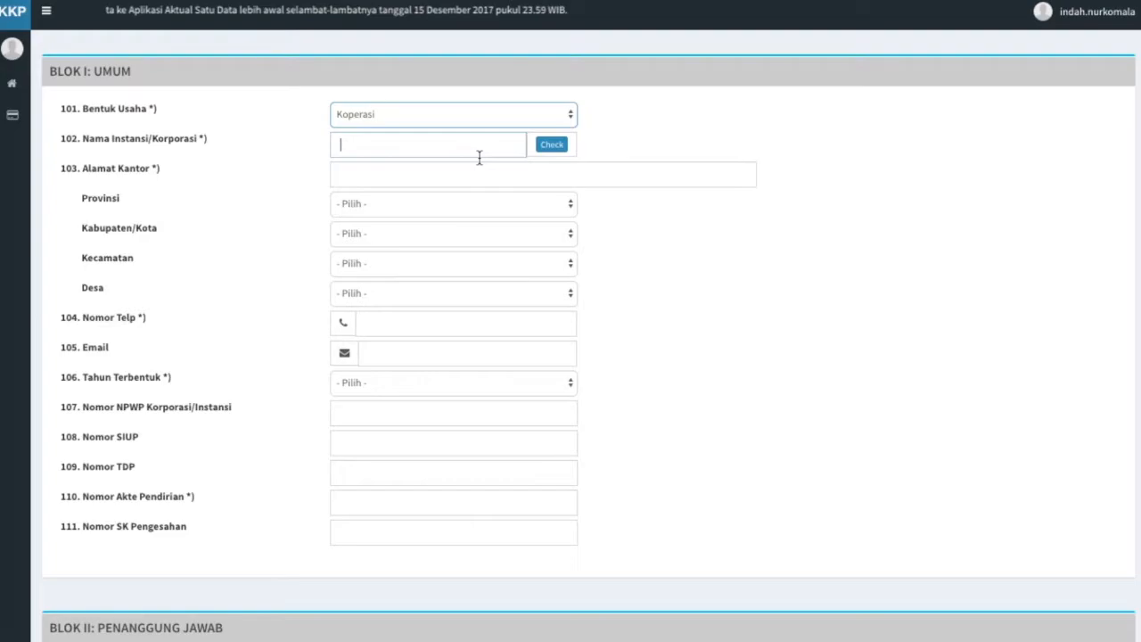
type("B")
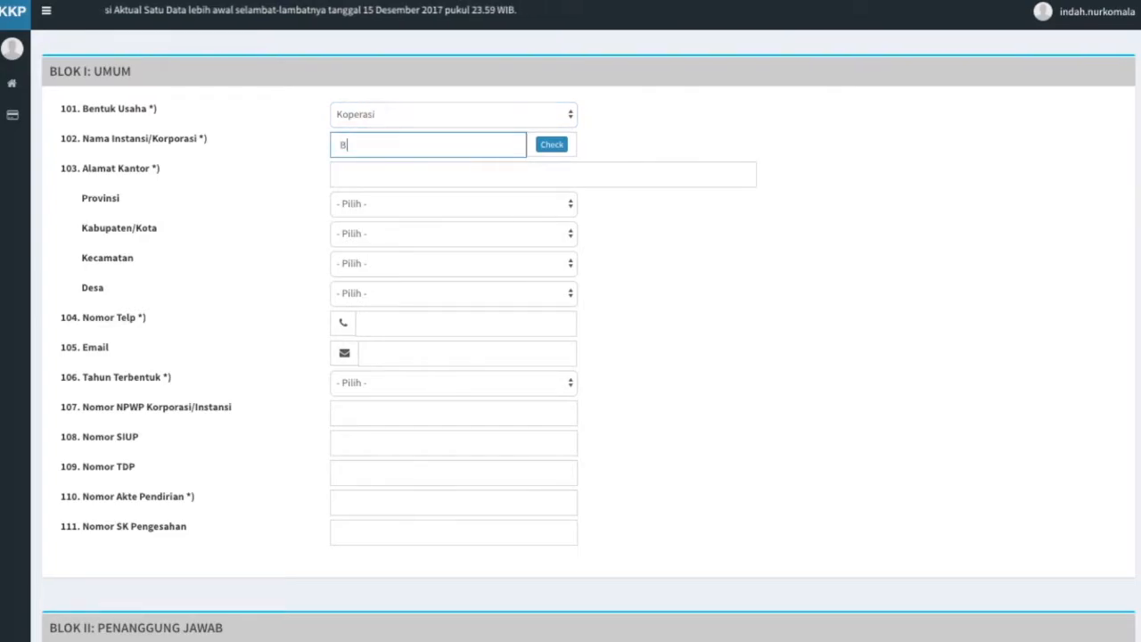
type("ahari Ala")
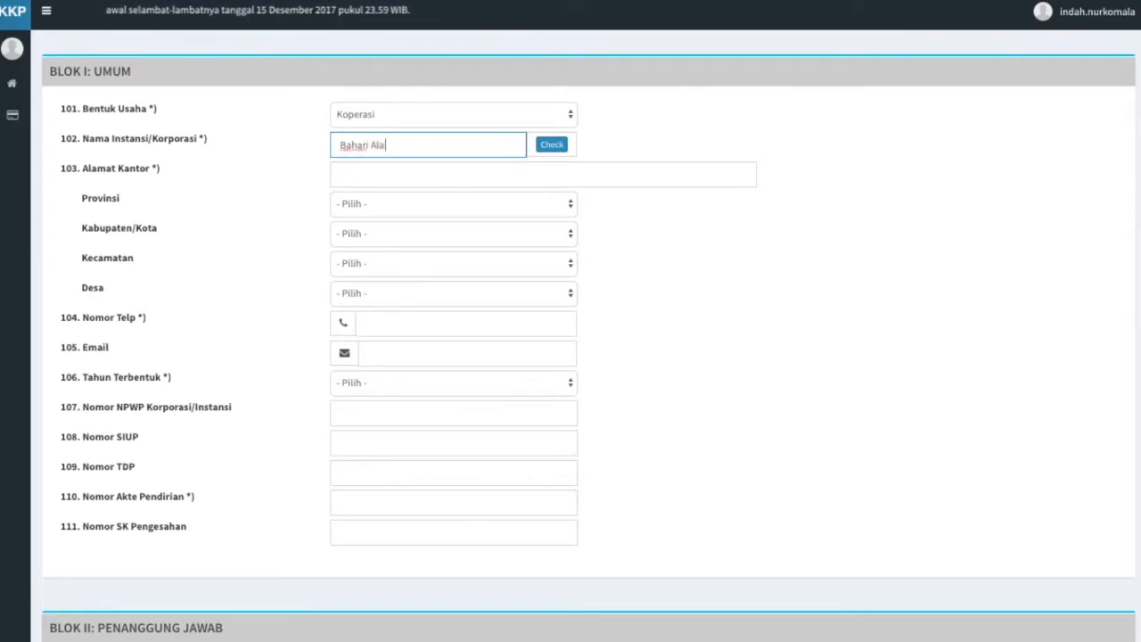
type("m Sejahtera")
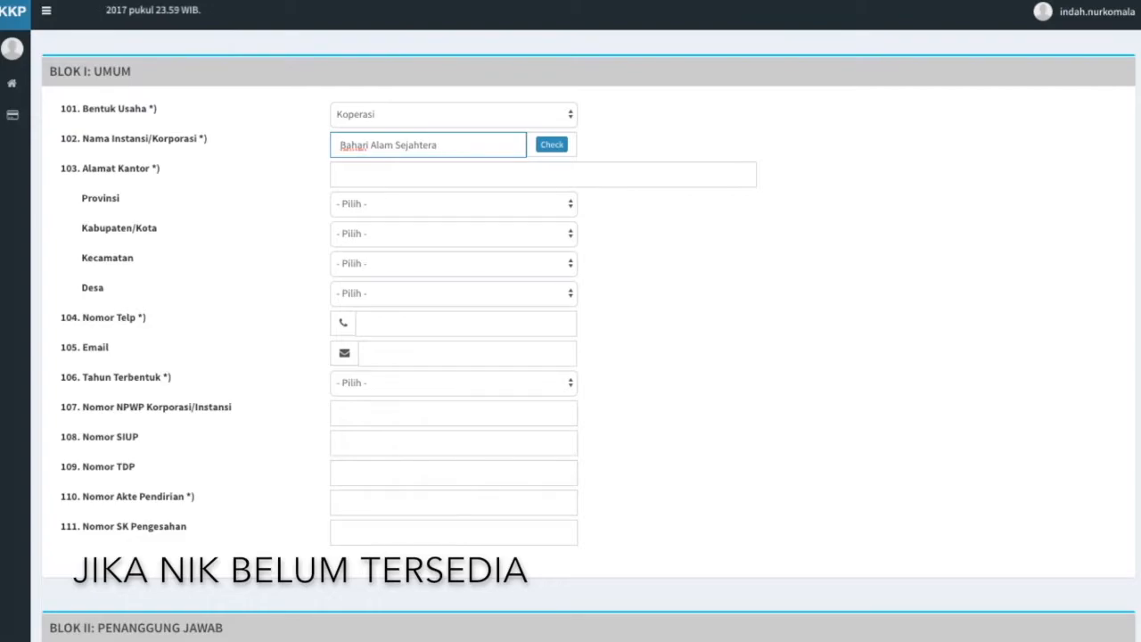
left_click(554, 148)
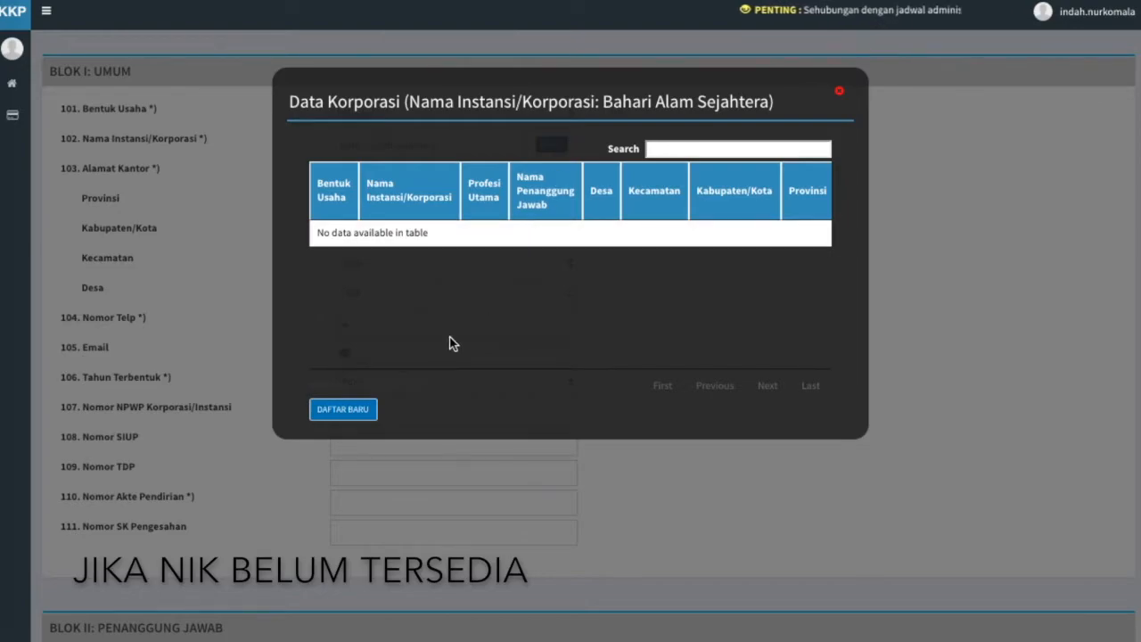
left_click(365, 416)
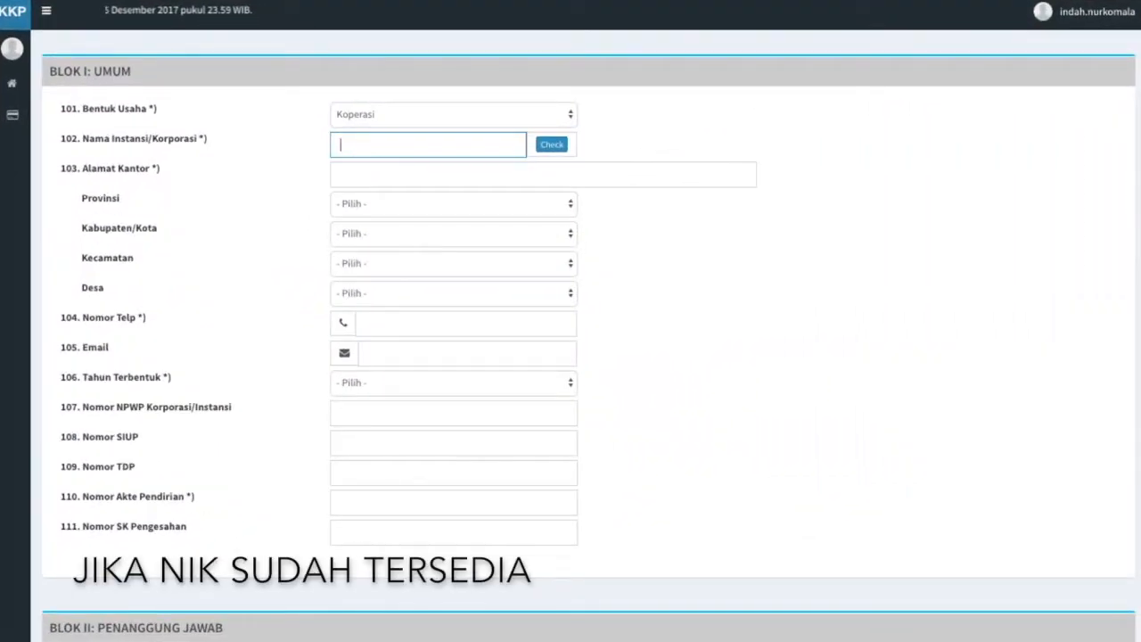
Look up corporations matching 'PT' and fill the form from the PT. ABC record.
type("PT")
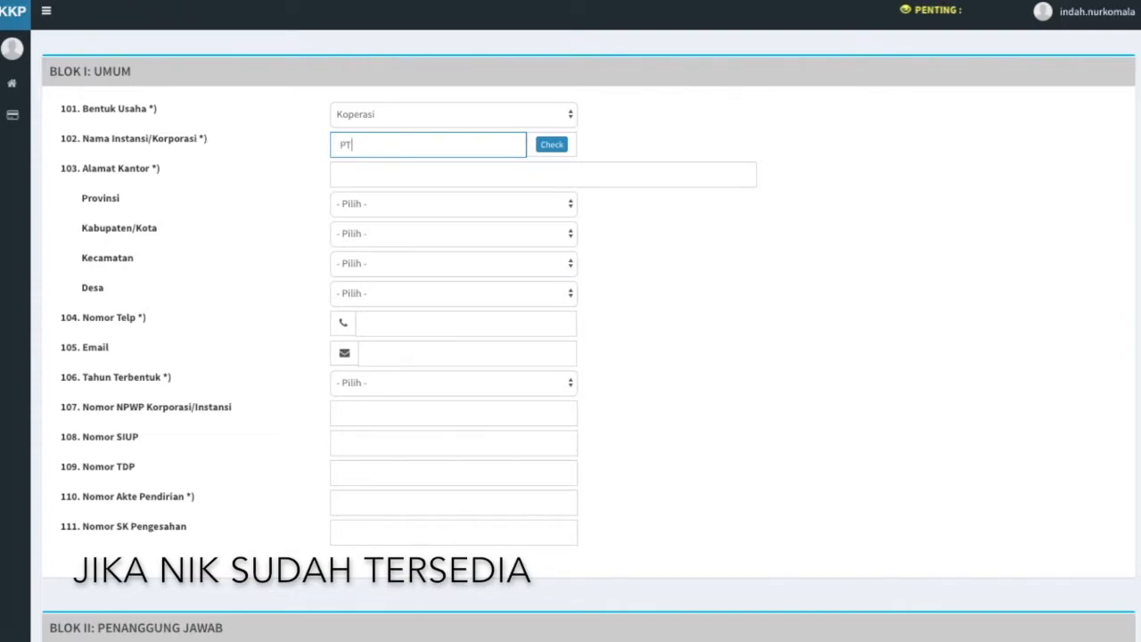
left_click(552, 147)
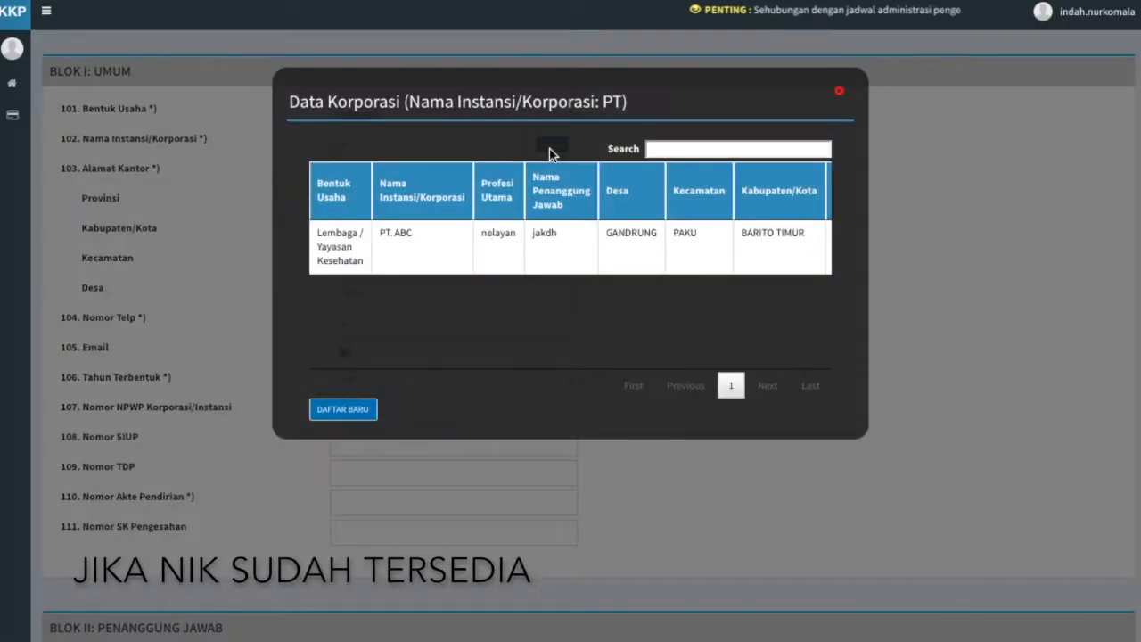
scroll(579, 243, "right", 3)
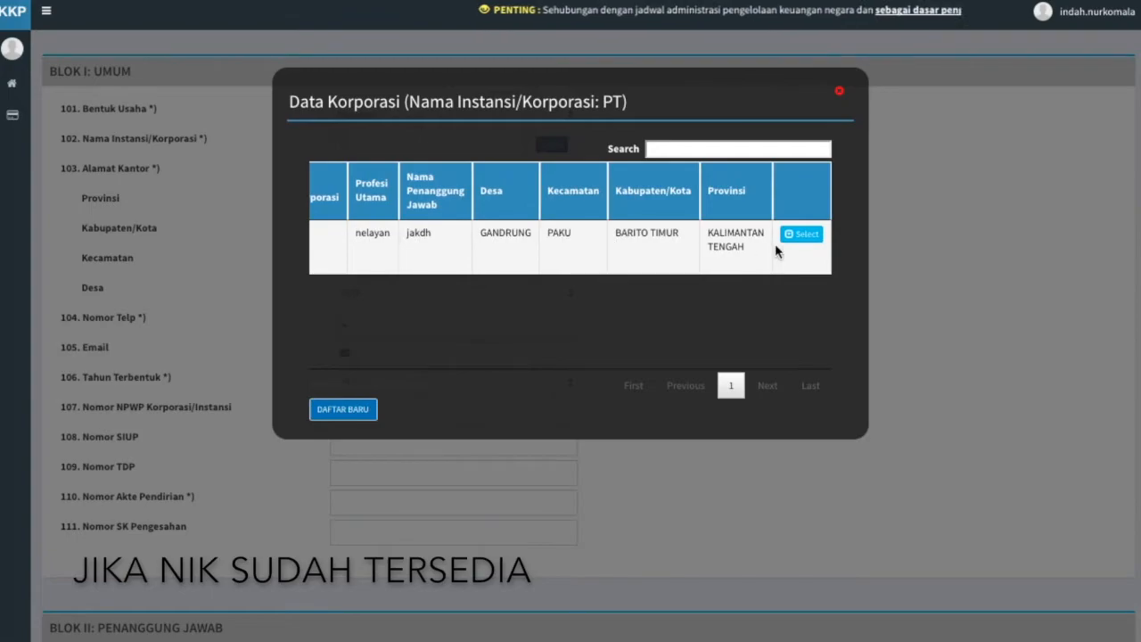
left_click(801, 235)
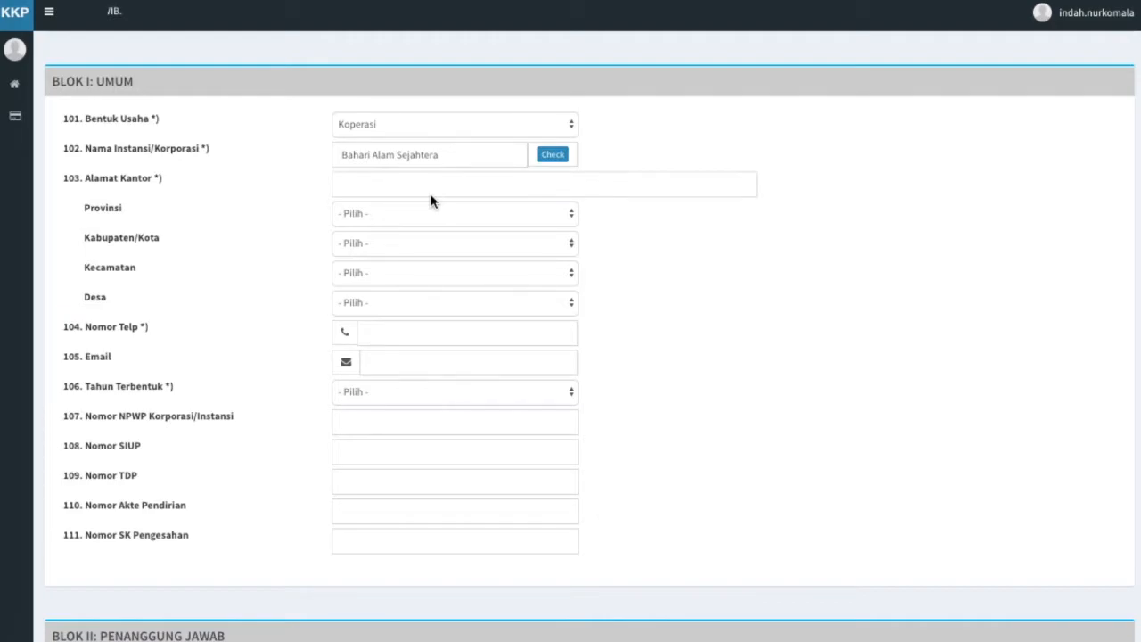
left_click(423, 188)
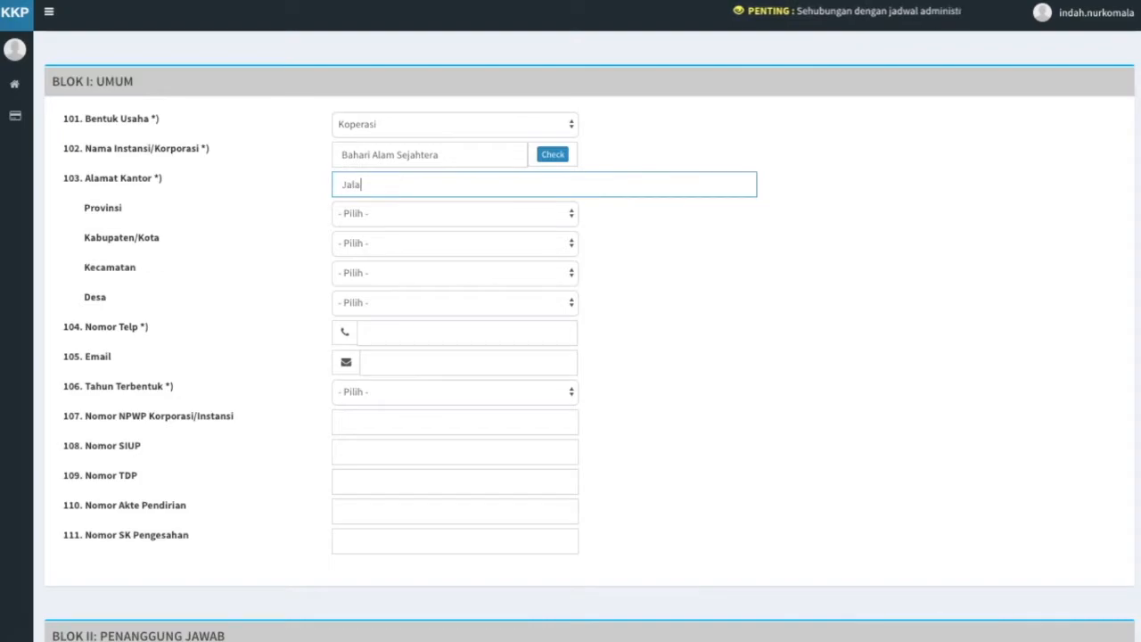
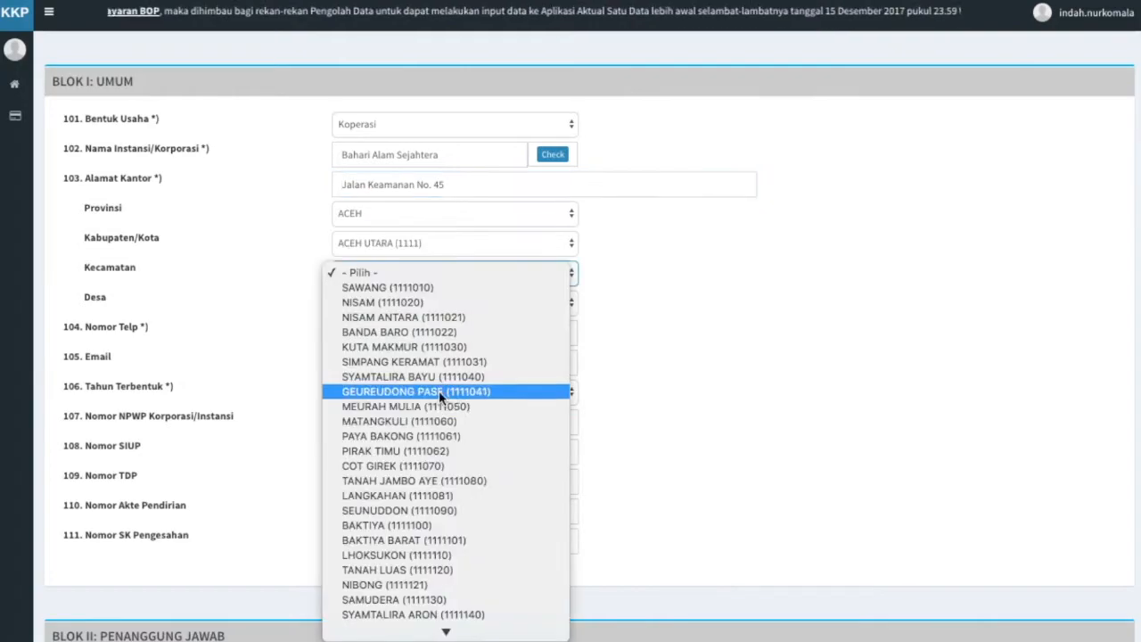
left_click(436, 392)
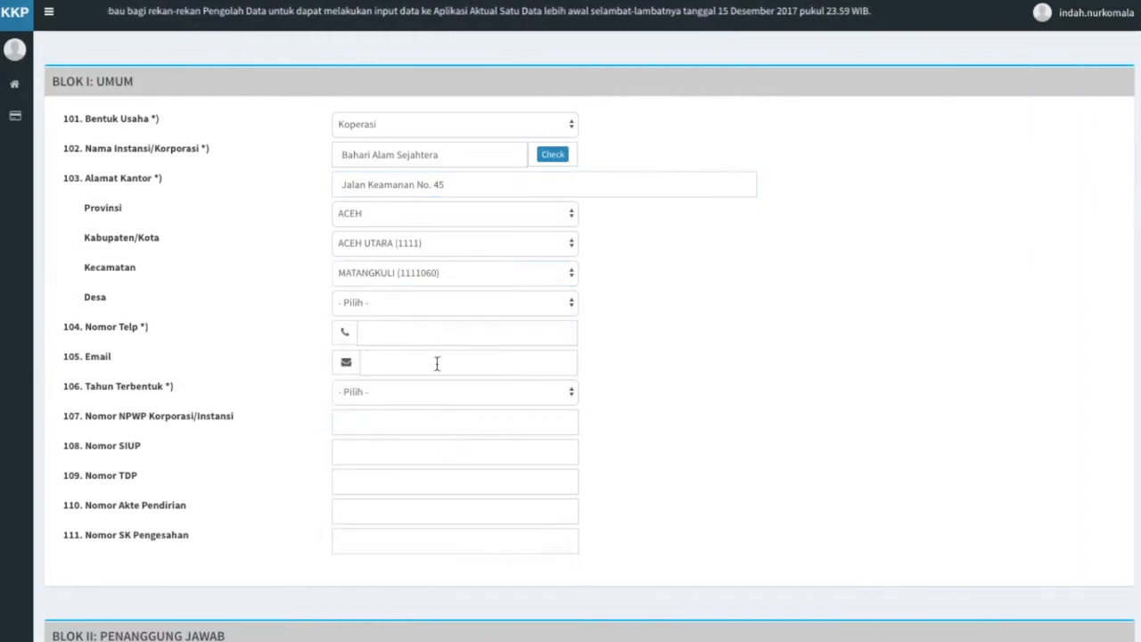
left_click(451, 302)
left_click(446, 540)
Enter the office phone number, the company email and founding year 2005.
left_click(434, 332)
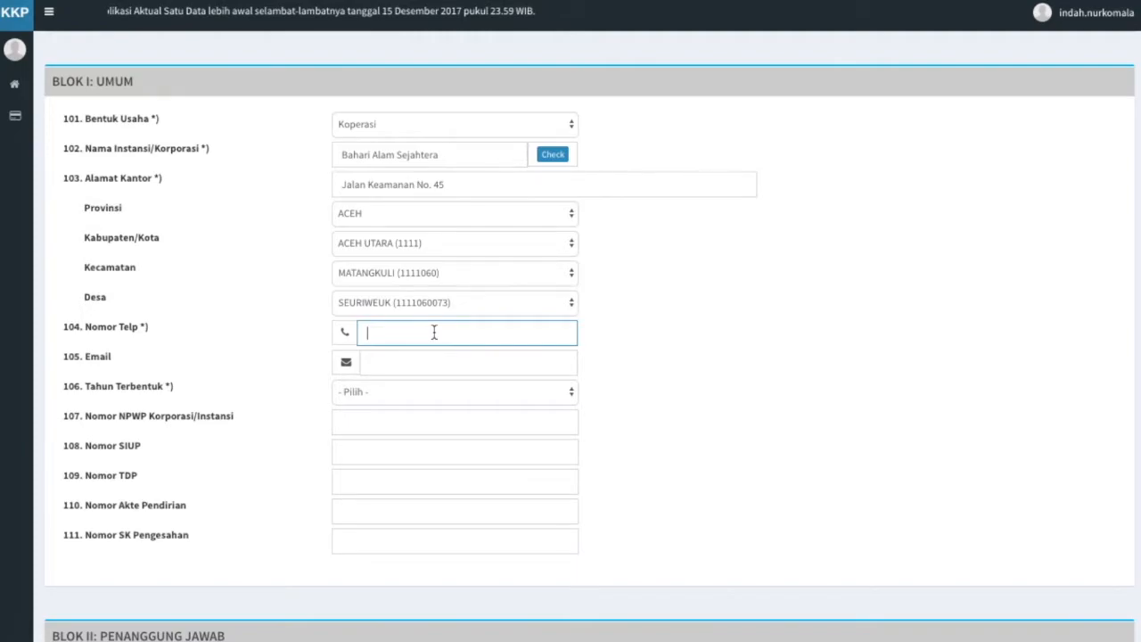
left_click(433, 360)
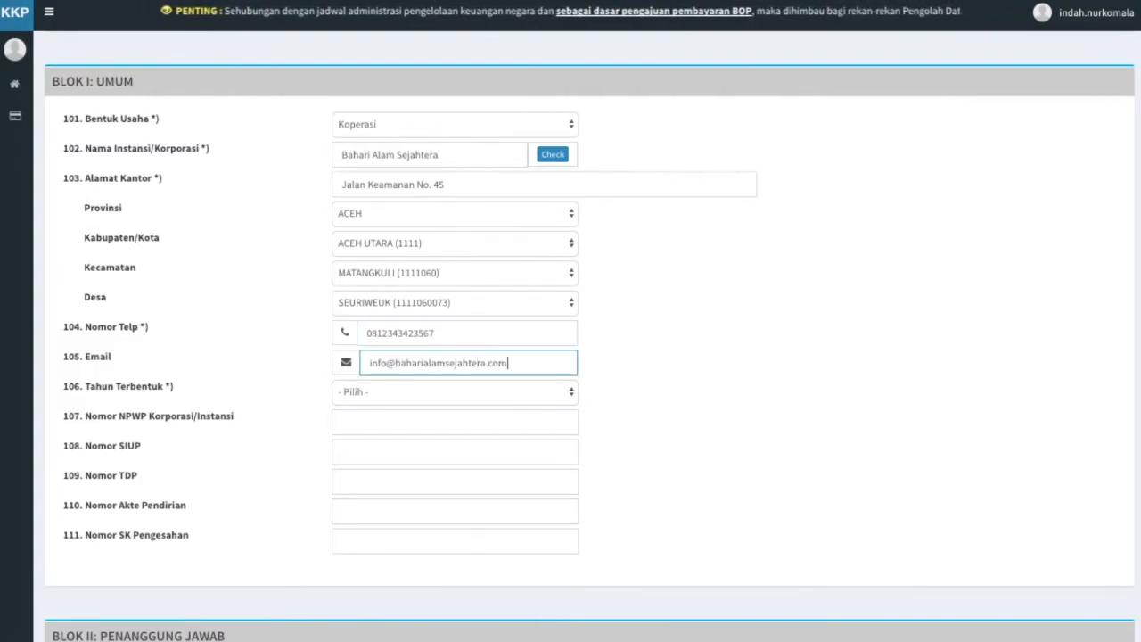
left_click(446, 392)
key("Escape")
type("2005")
Fill in the NPWP, SIUP, TDP, Akte Pendirian and SK Pengesahan numbers.
left_click(392, 424)
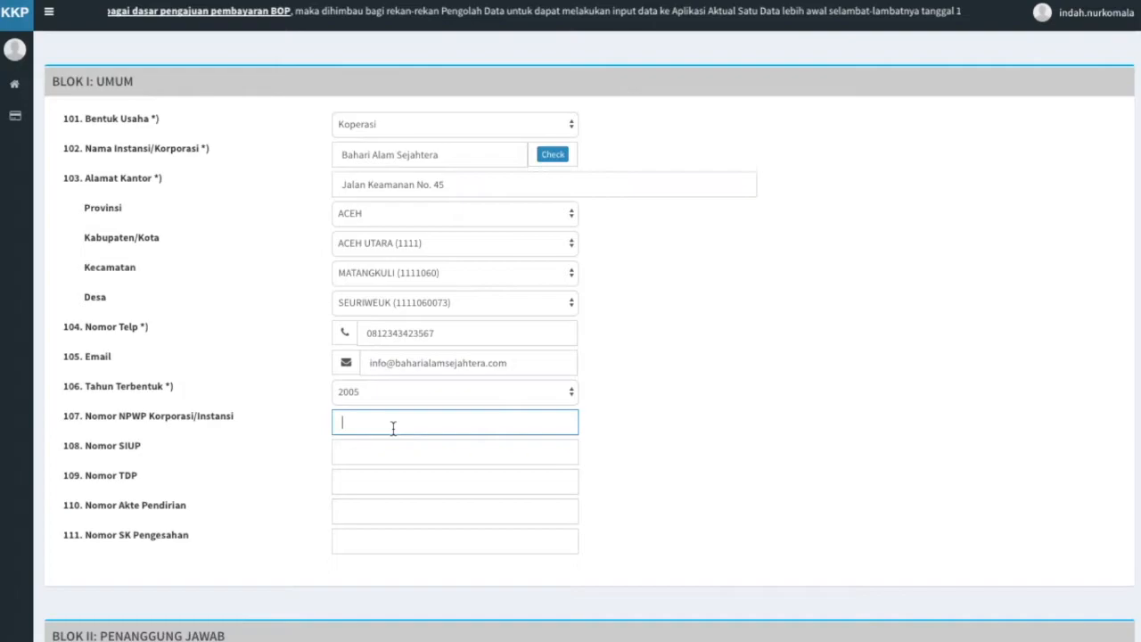
type("111112222223333")
left_click(387, 456)
type("121230007654328987")
left_click(385, 486)
type("12347890654907654")
left_click(385, 513)
type("789789567567300089")
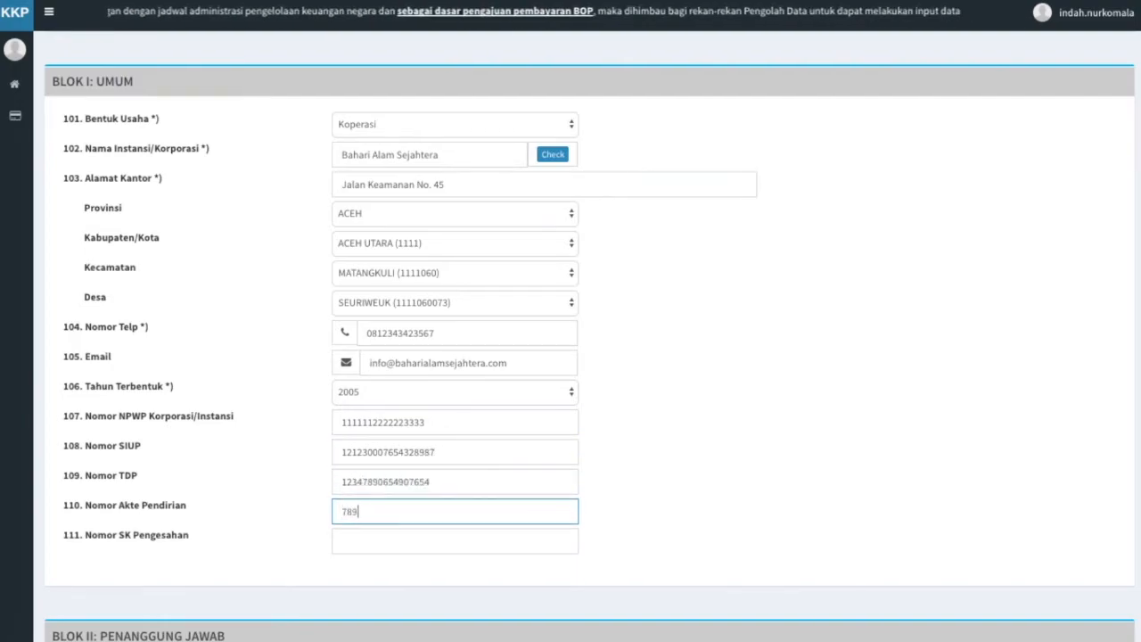
left_click(386, 542)
type("800087340009878")
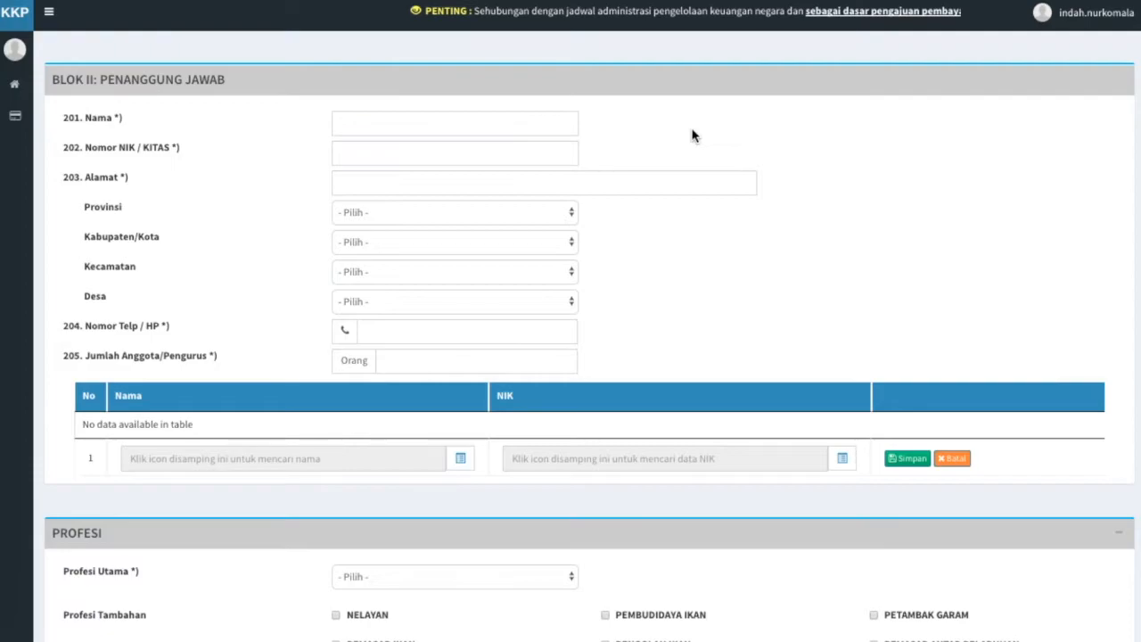
Enter the responsible person's name, NIK/KITAS number and street address.
left_click(545, 116)
key("Tab")
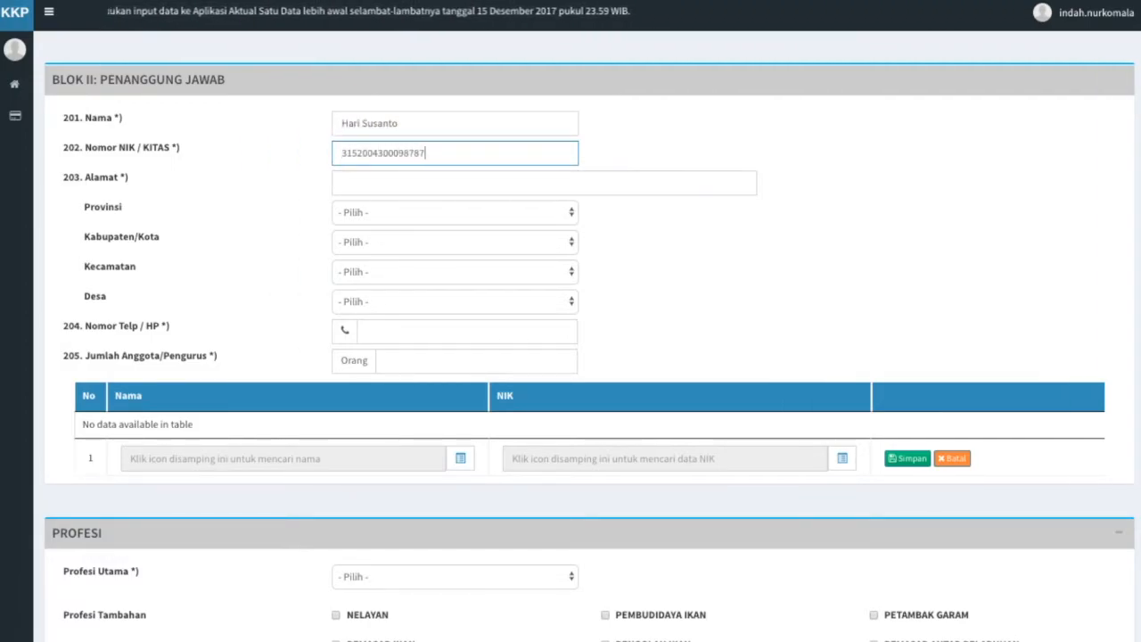
key("Tab")
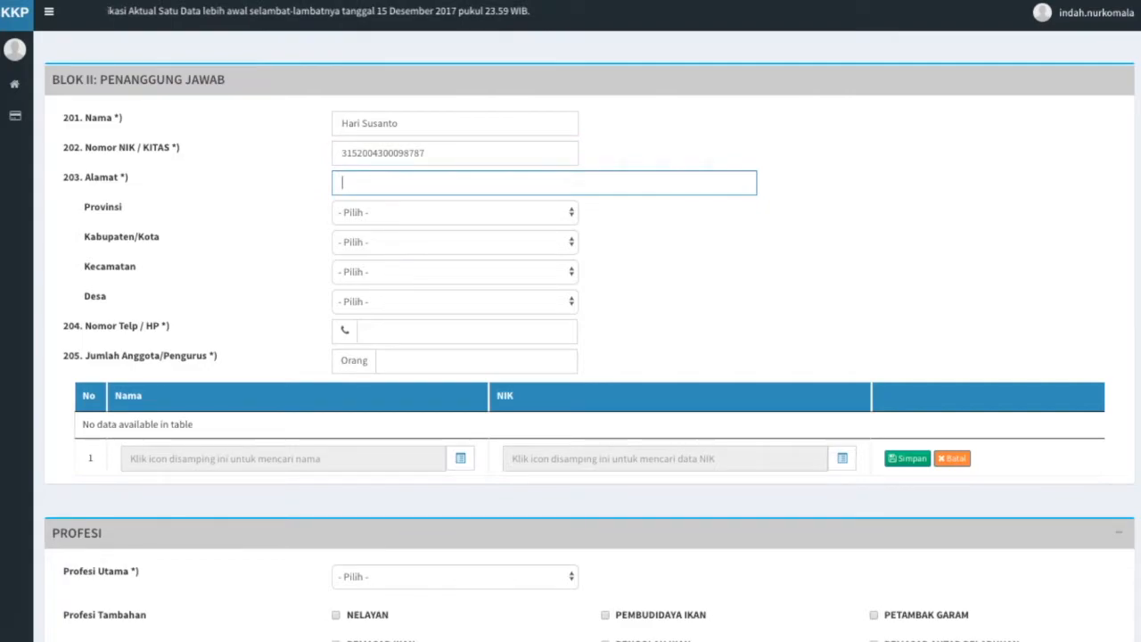
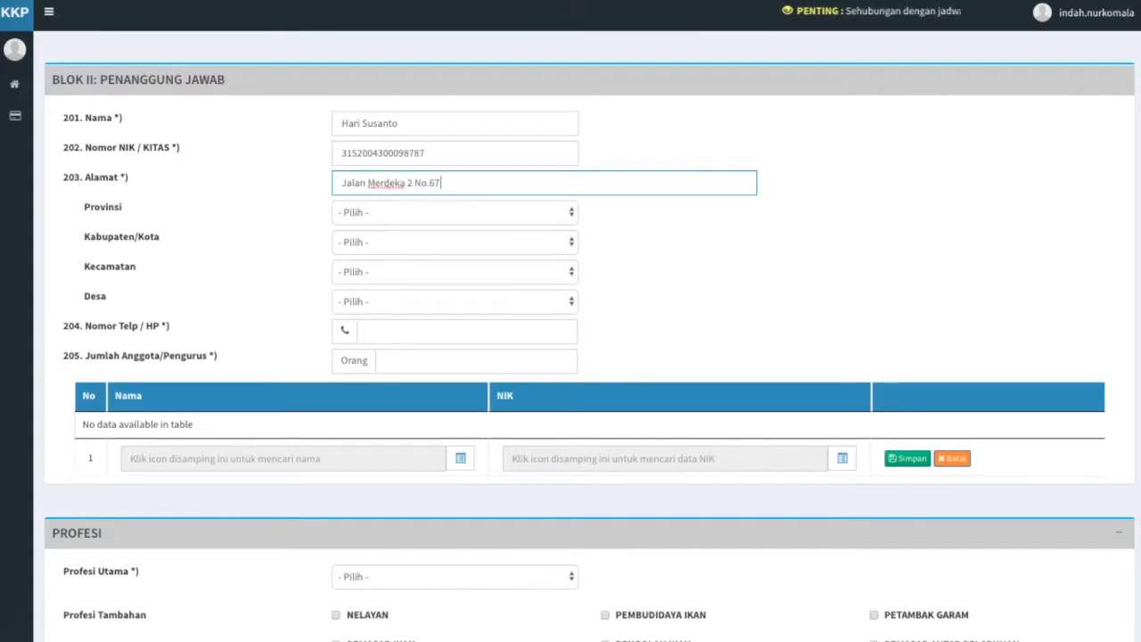
Set the address region to ACEH, ACEH BARAT, WOYLA, PASI PANDAN.
left_click(541, 221)
left_click(542, 237)
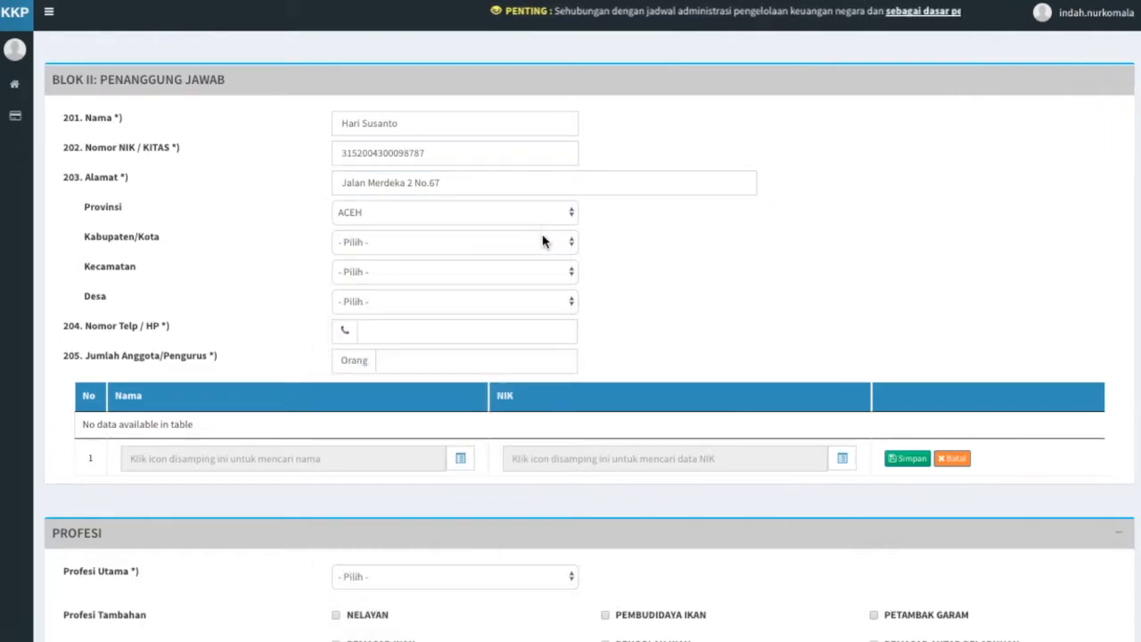
left_click(542, 243)
left_click(529, 345)
left_click(528, 272)
left_click(529, 344)
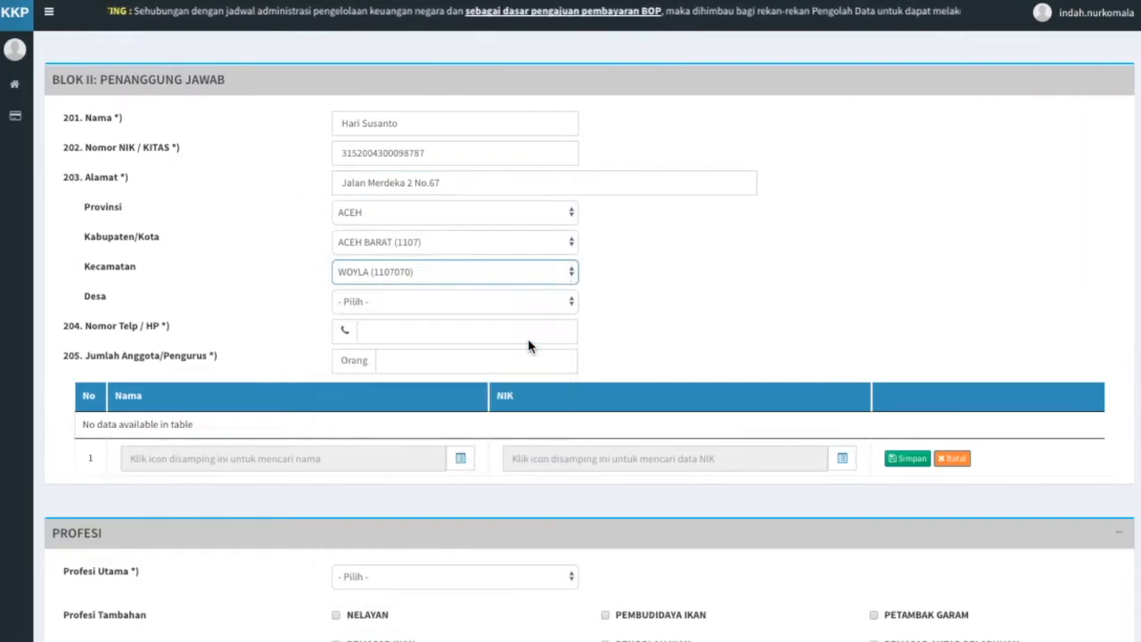
left_click(528, 303)
left_click(514, 434)
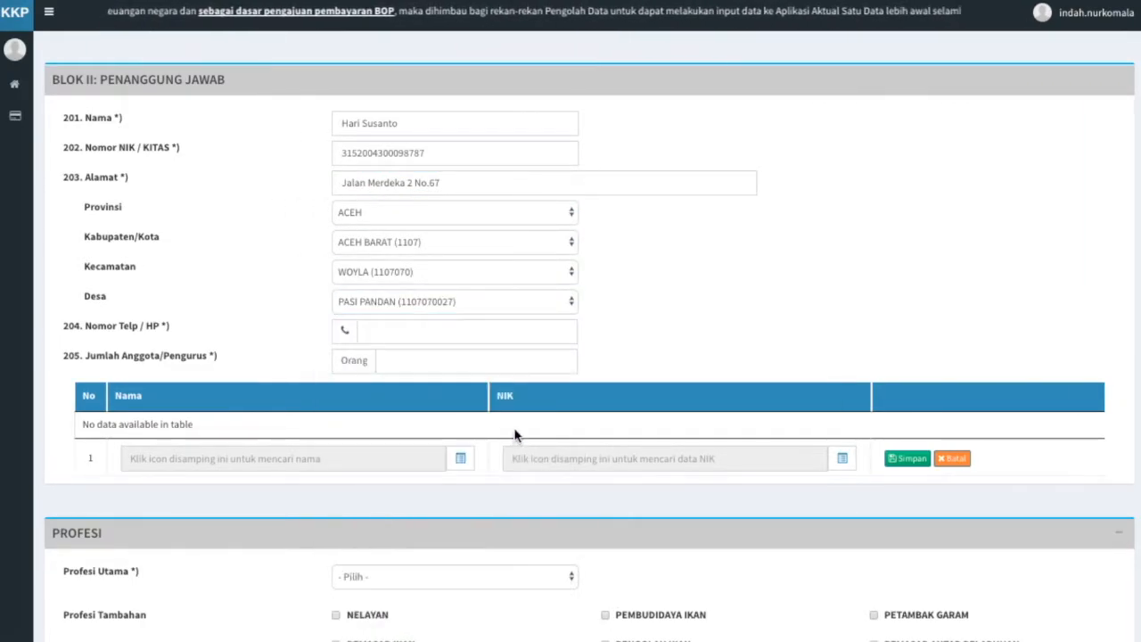
Enter the contact phone number and 20 as the number of members.
left_click(487, 341)
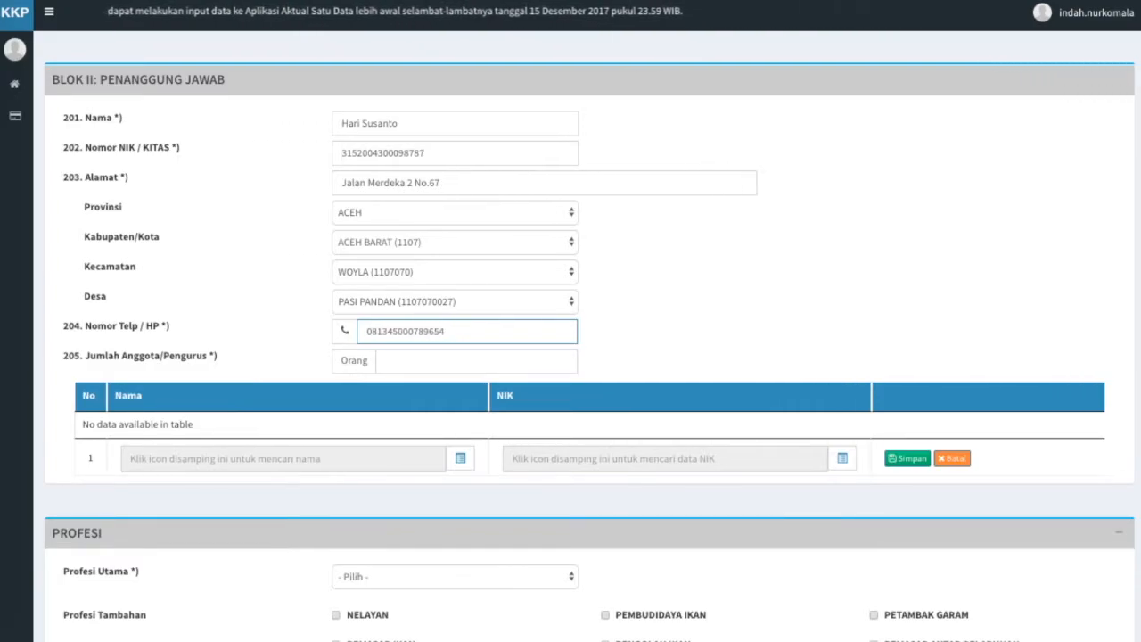
left_click(491, 361)
type("20")
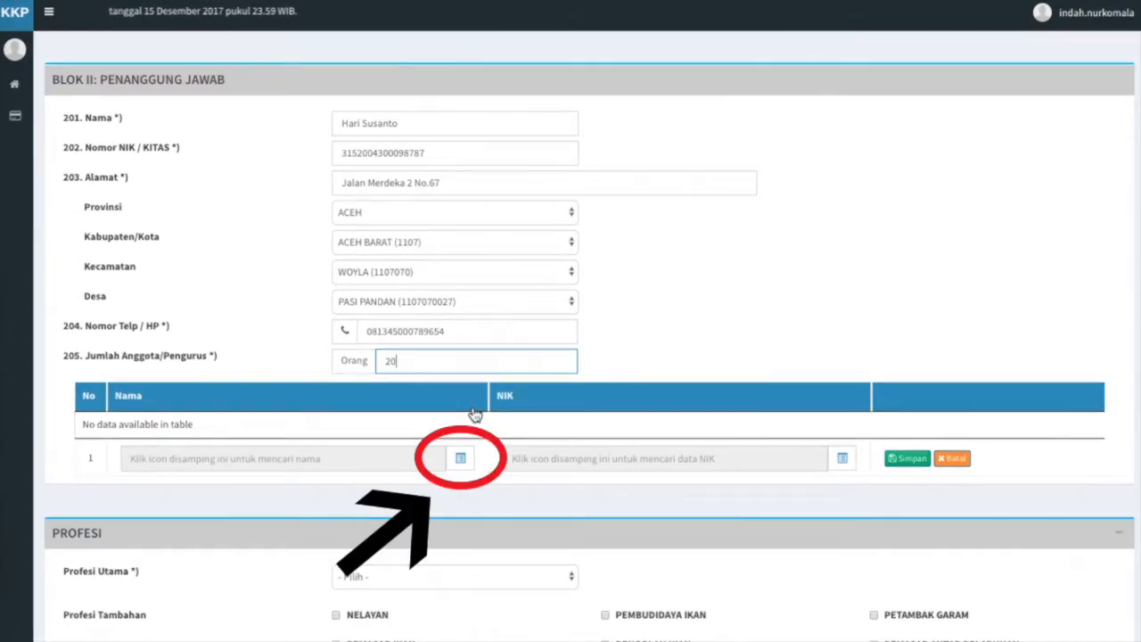
Fill member rows 1 and 2 with JAWA BARAT business actors from the lookup and save each.
left_click(462, 460)
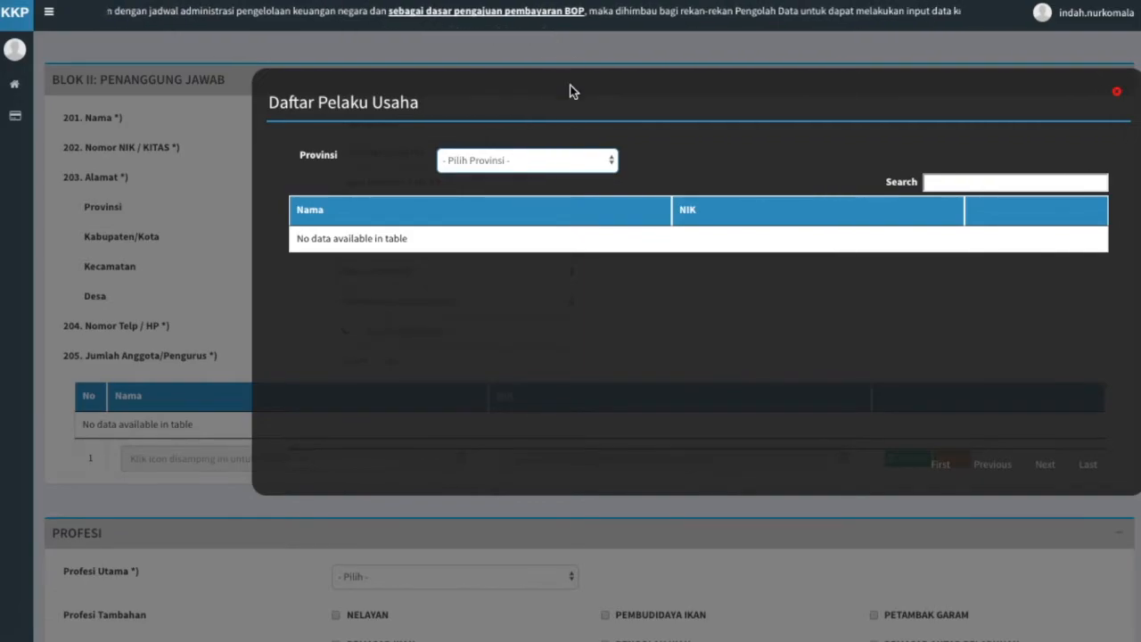
left_click(559, 162)
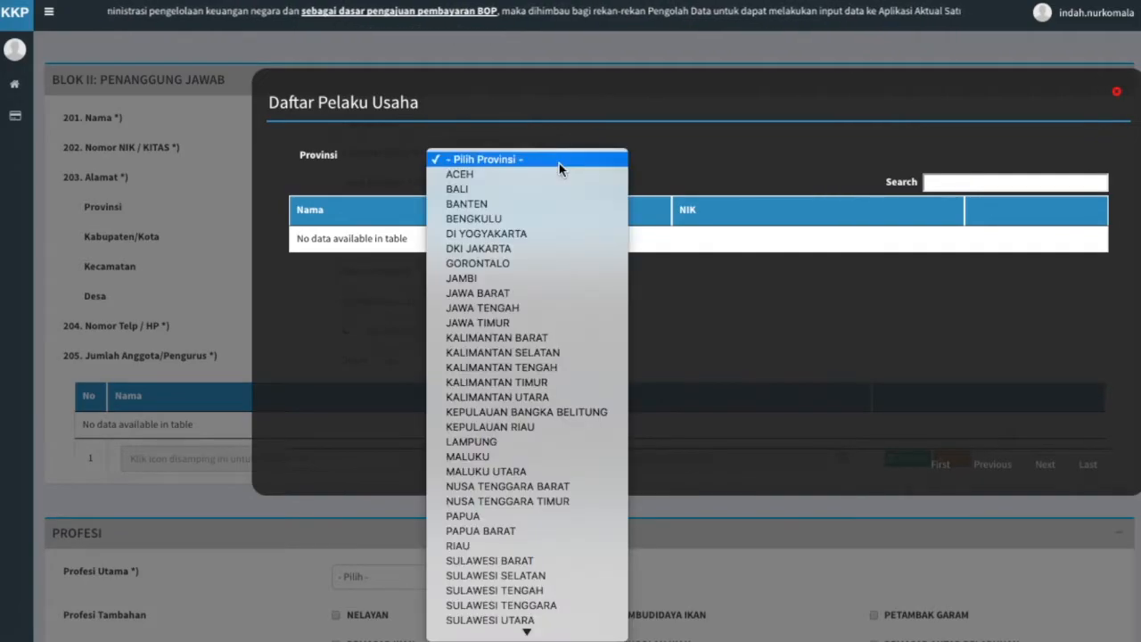
left_click(561, 292)
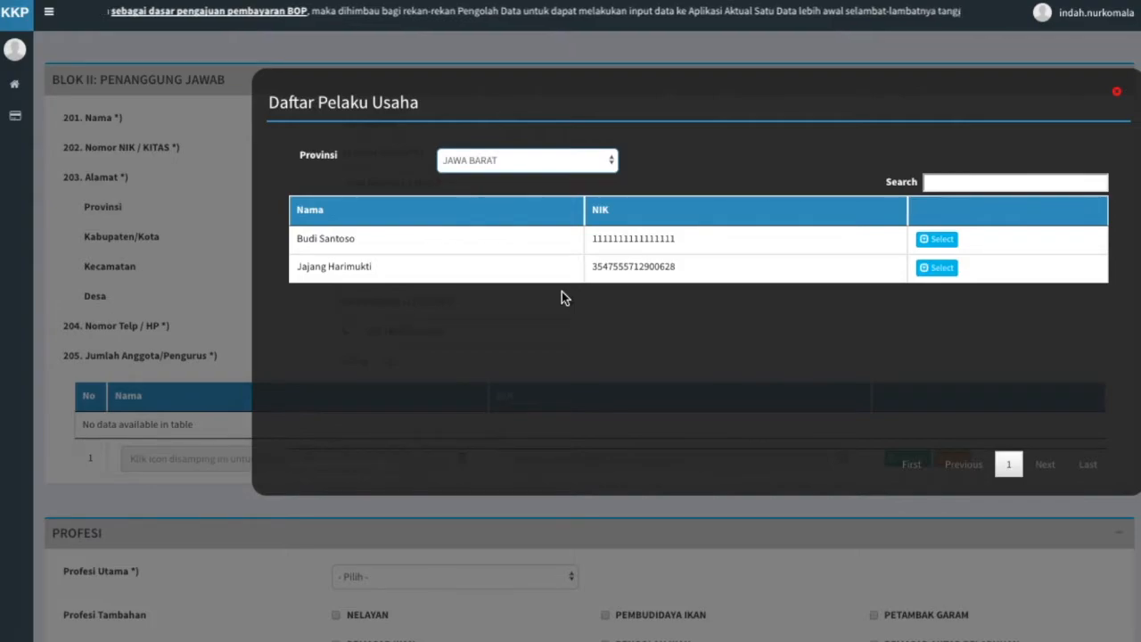
left_click(943, 242)
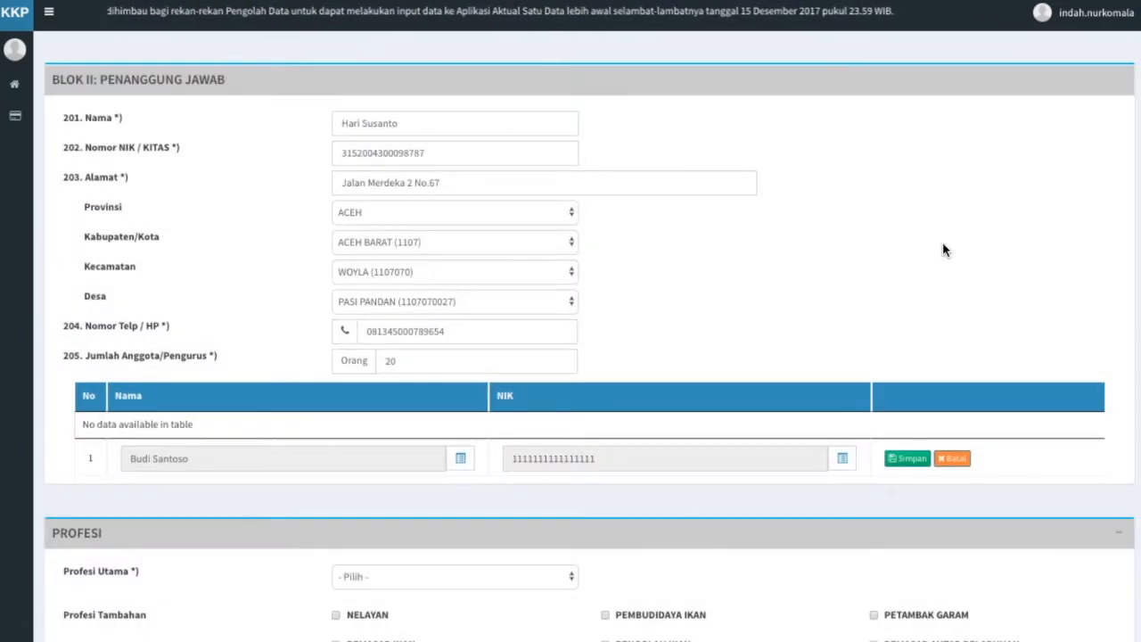
left_click(907, 459)
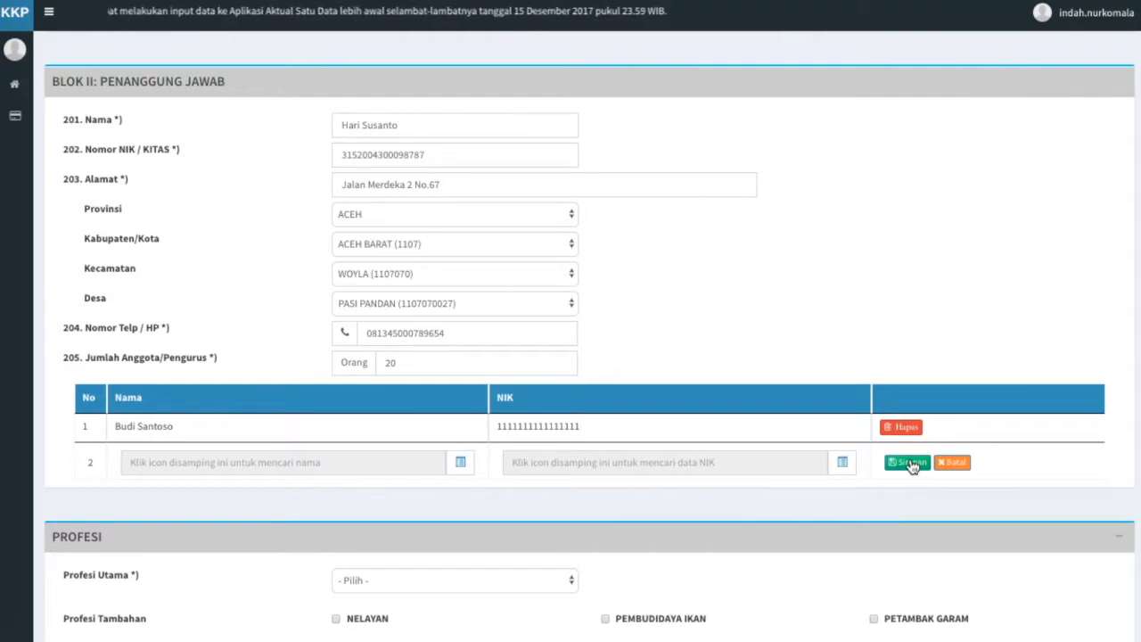
left_click(460, 462)
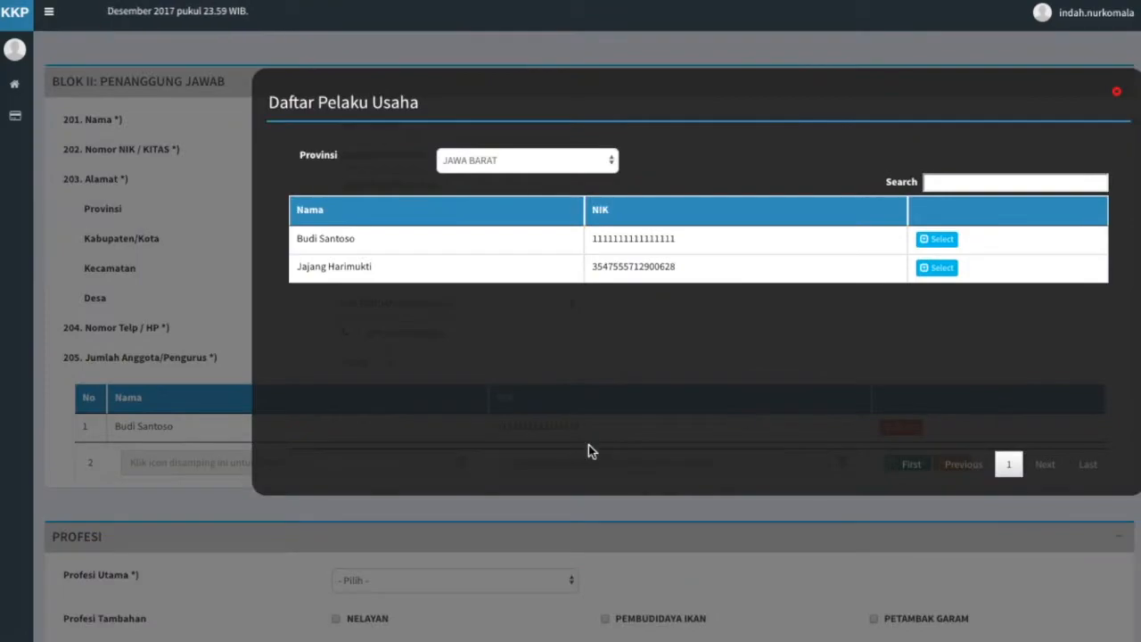
left_click(869, 264)
left_click(907, 463)
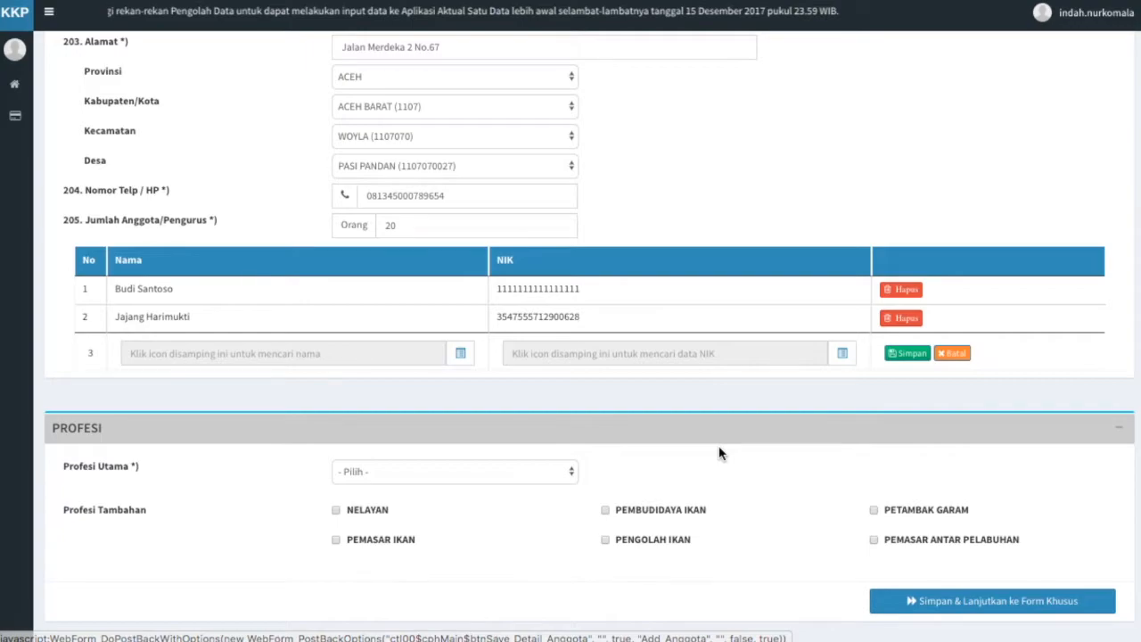
Set main profession NELAYAN, add PEMBUDIDAYA IKAN and PETAMBAK GARAM, and save Blok II.
left_click(562, 478)
left_click(562, 487)
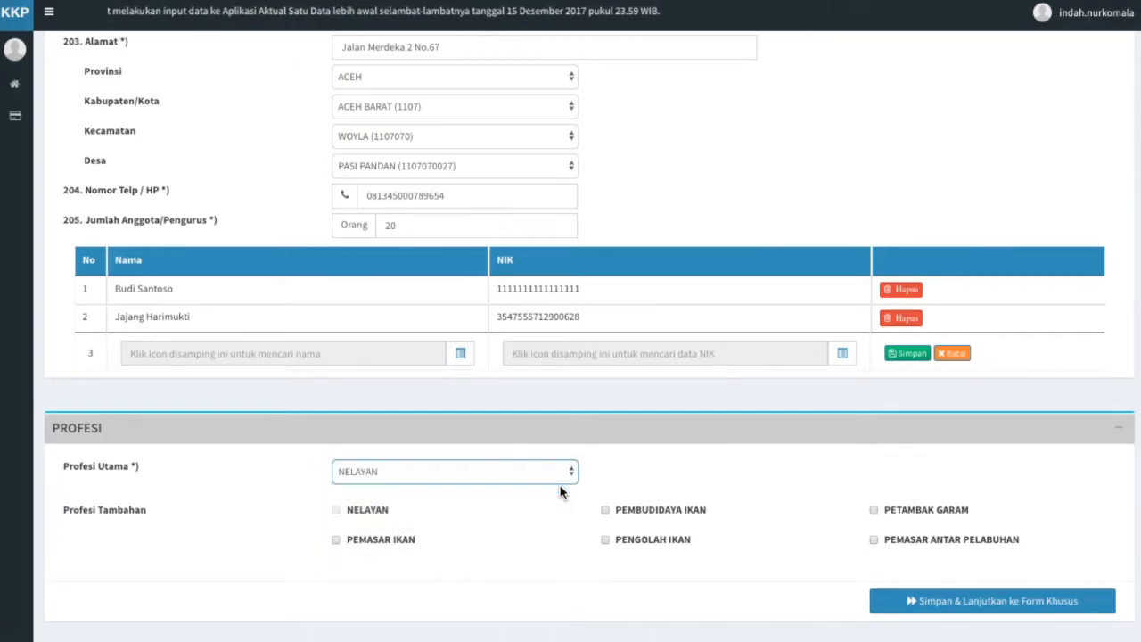
left_click(605, 510)
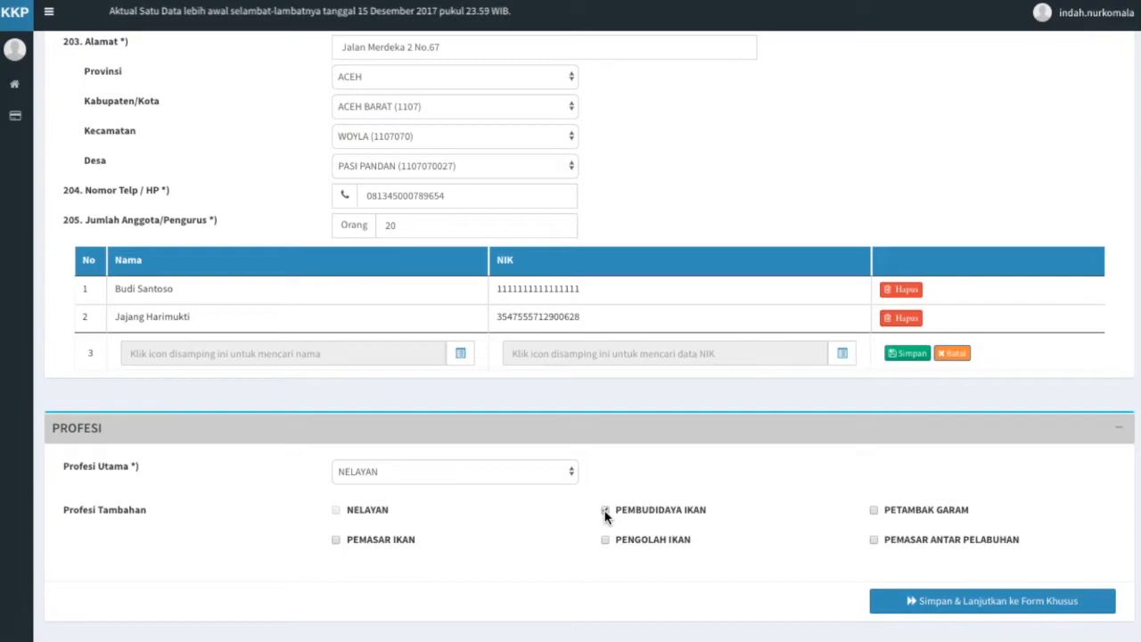
left_click(605, 510)
left_click(872, 510)
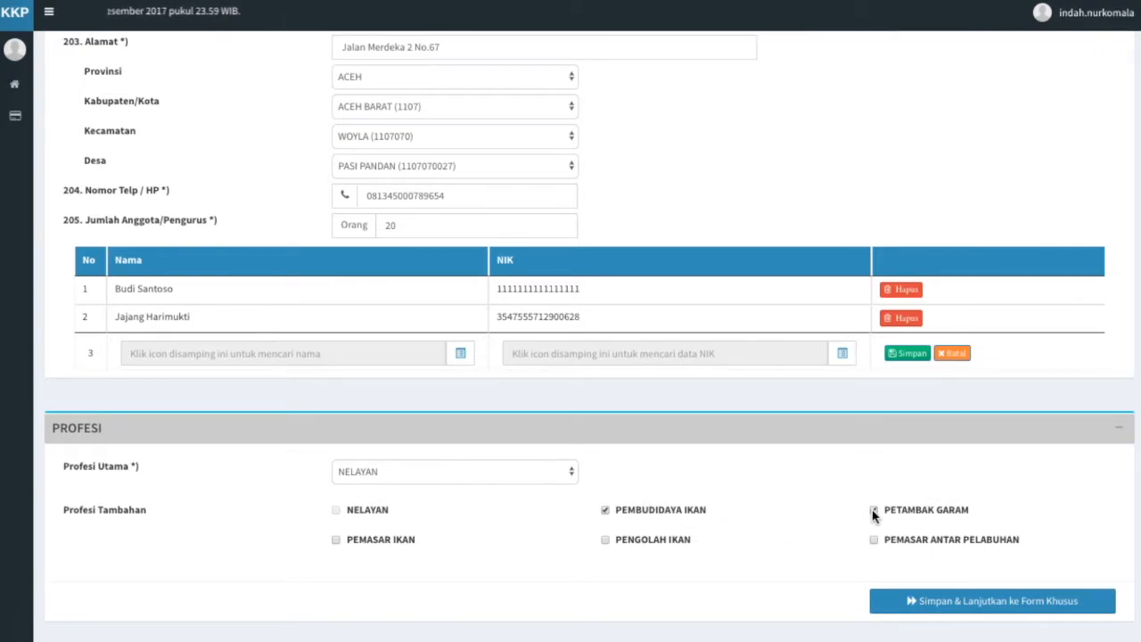
left_click(947, 602)
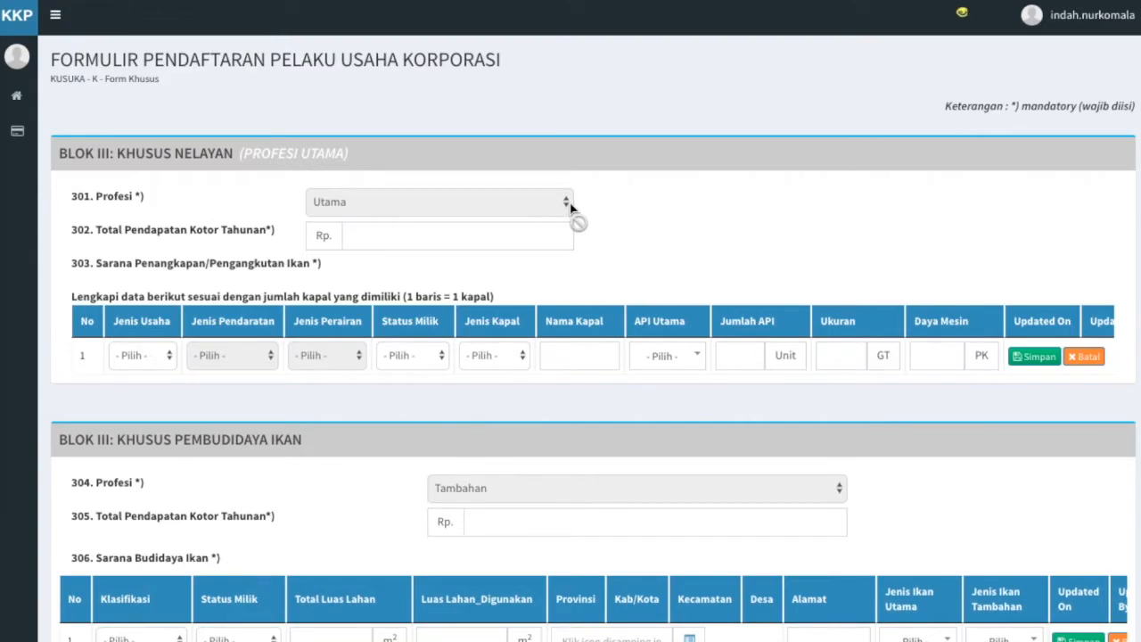
Enter the annual gross income and set the vessel to Penangkapan Laut, landing at Pelabuhan.
left_click(532, 241)
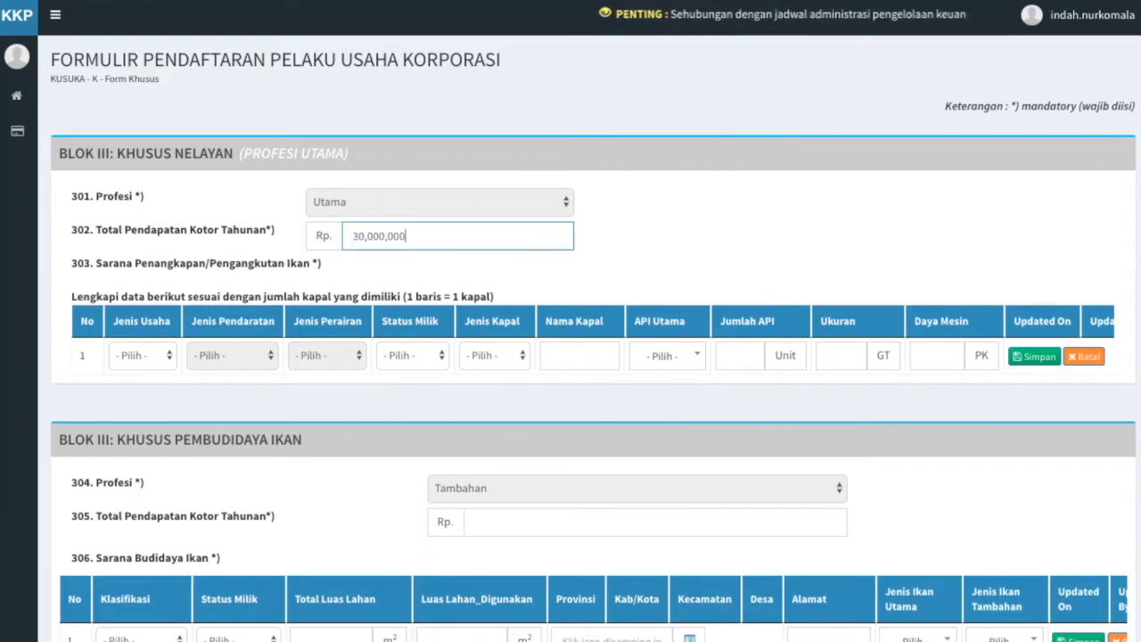
left_click(537, 266)
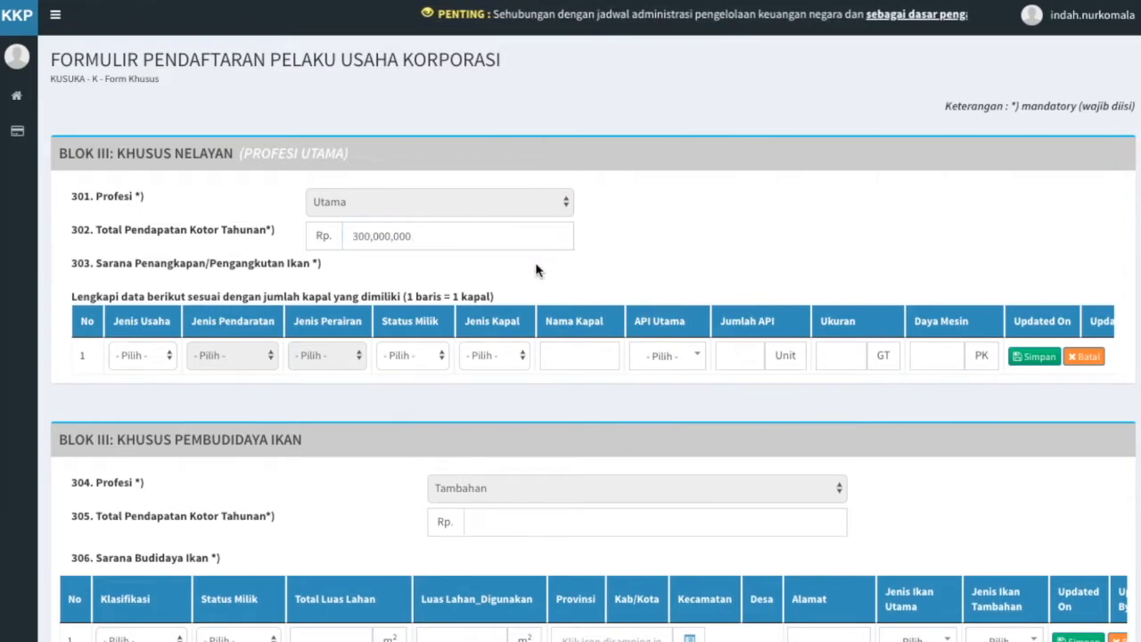
left_click(174, 362)
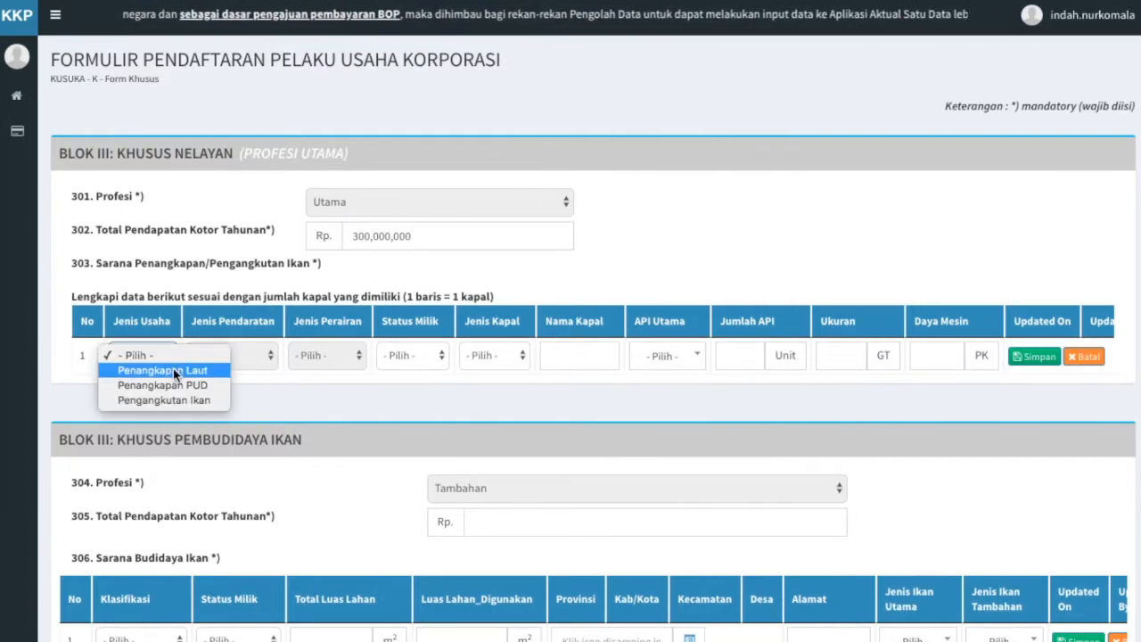
left_click(174, 369)
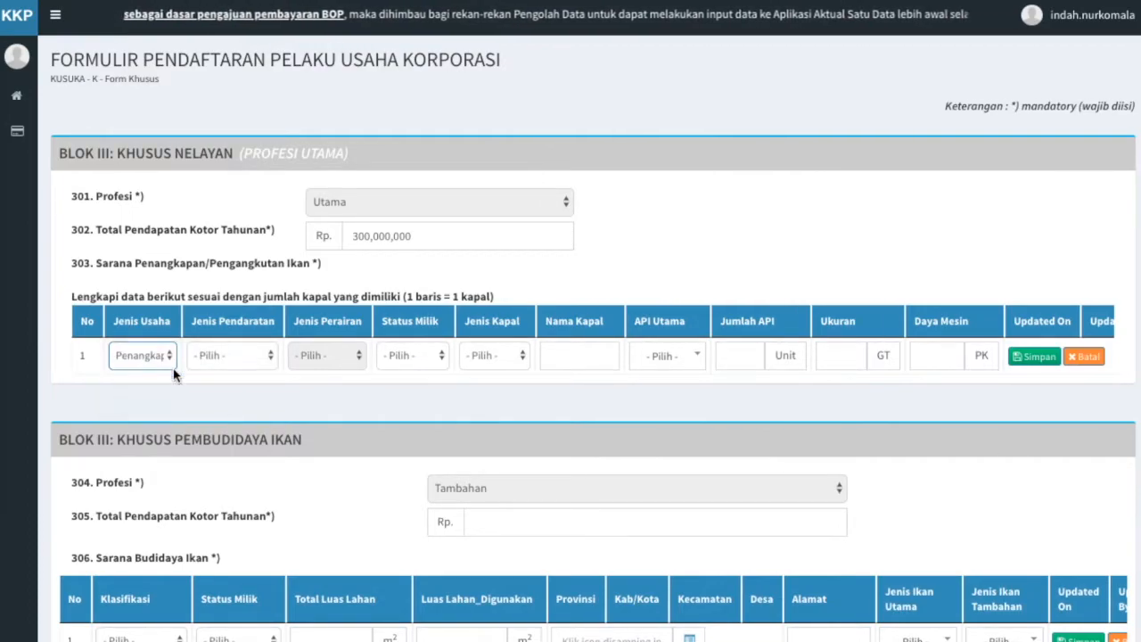
left_click(269, 355)
left_click(270, 369)
left_click(331, 384)
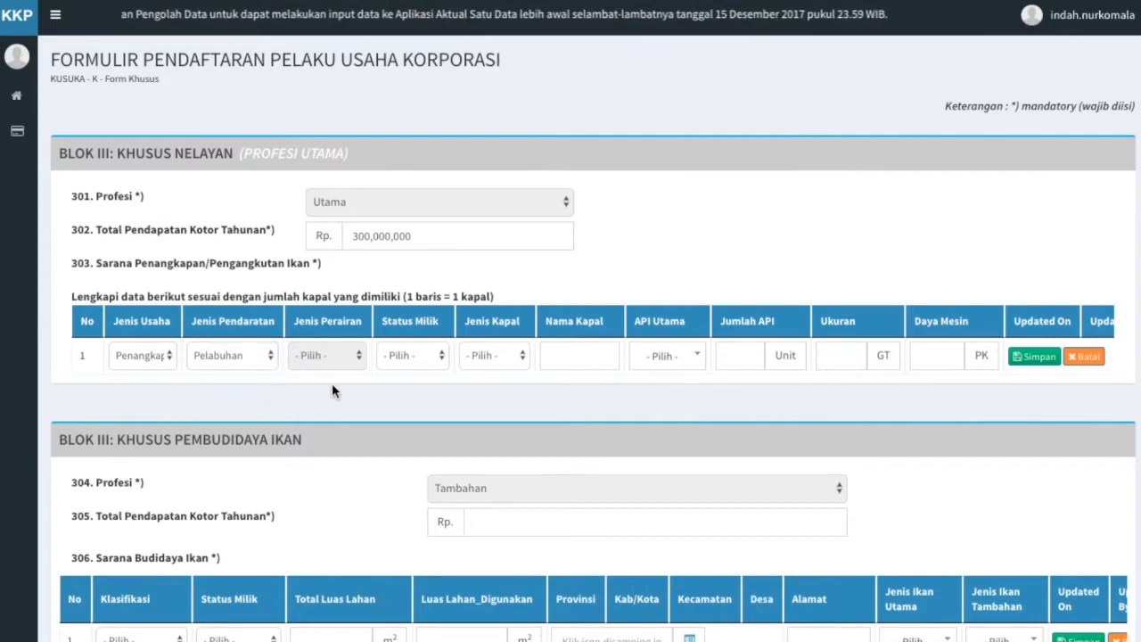
Set ownership Milik Sendiri, vessel type Kapal Motor, and vessel name 'Bahari jaya'.
left_click(438, 360)
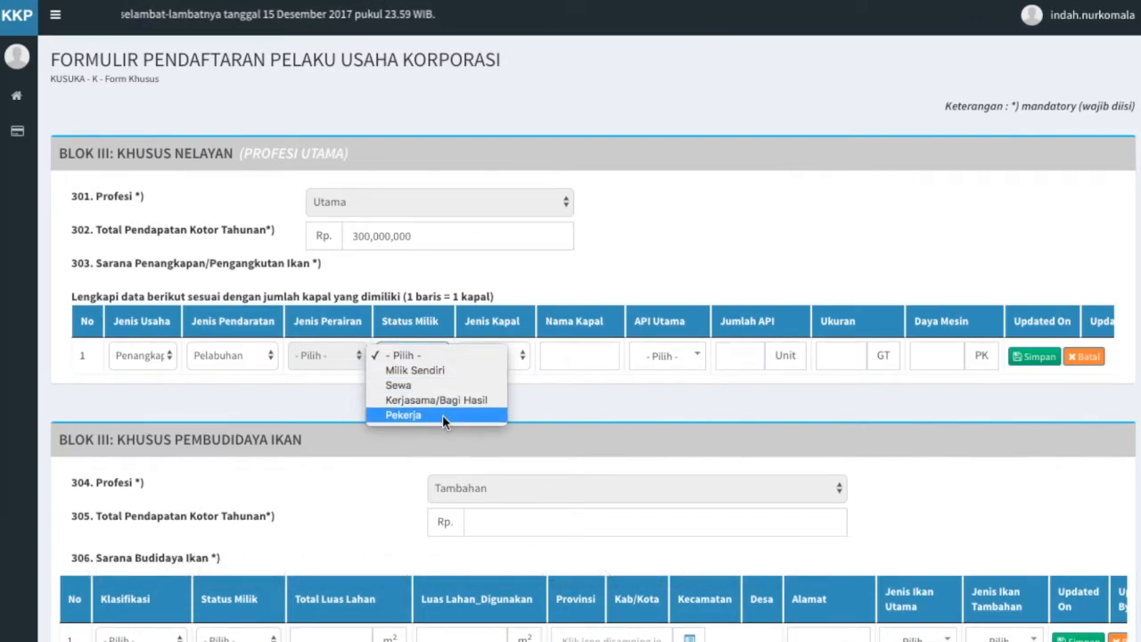
left_click(442, 368)
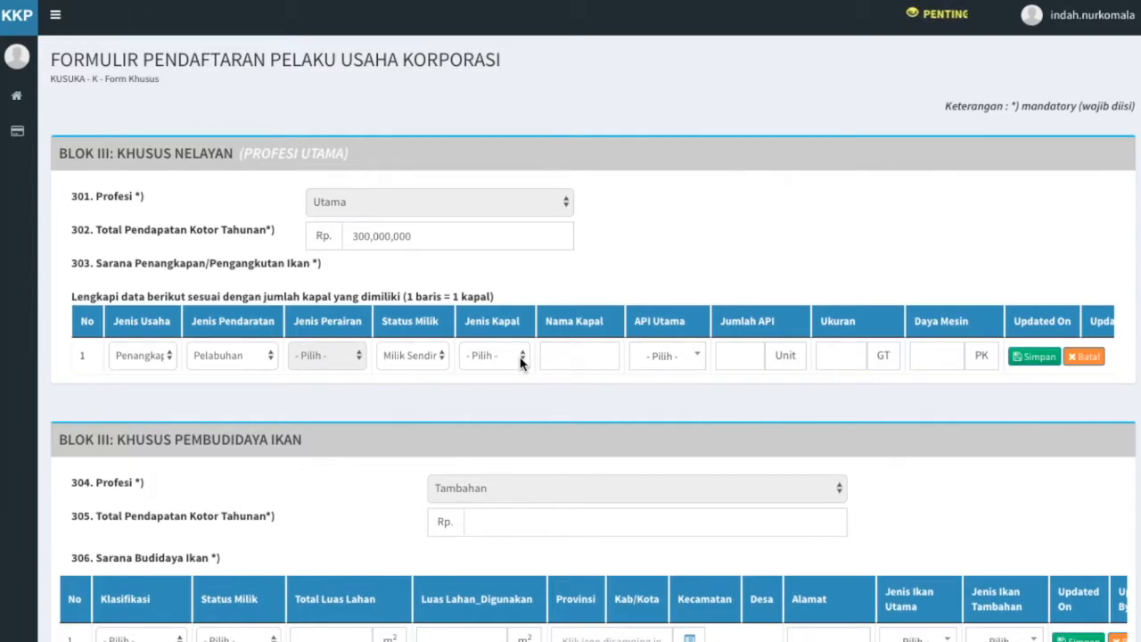
left_click(521, 356)
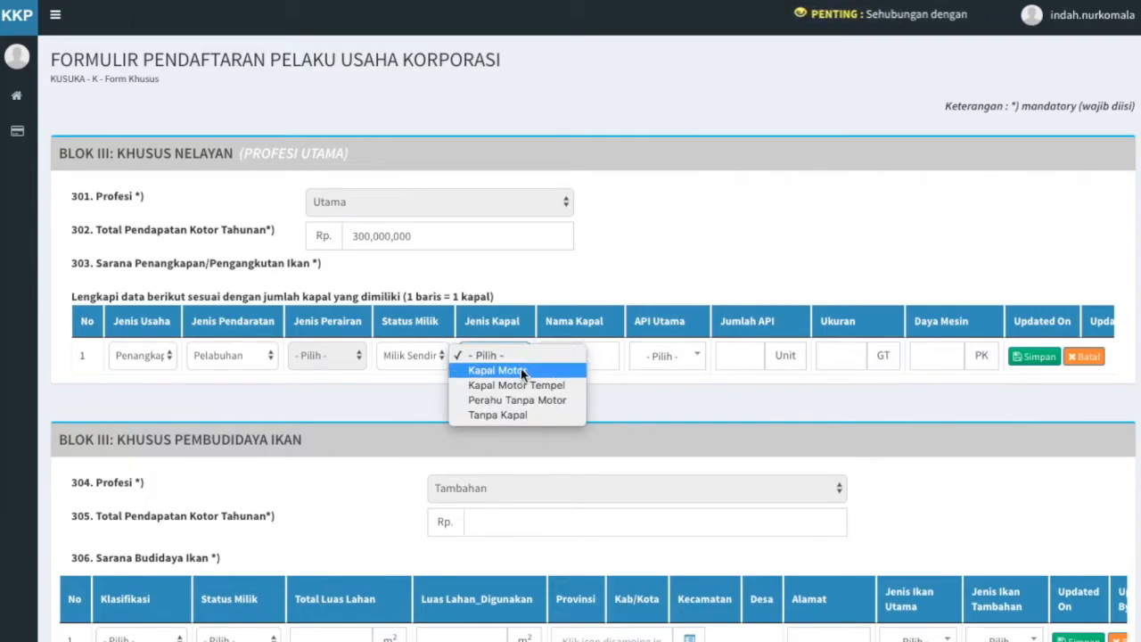
left_click(521, 369)
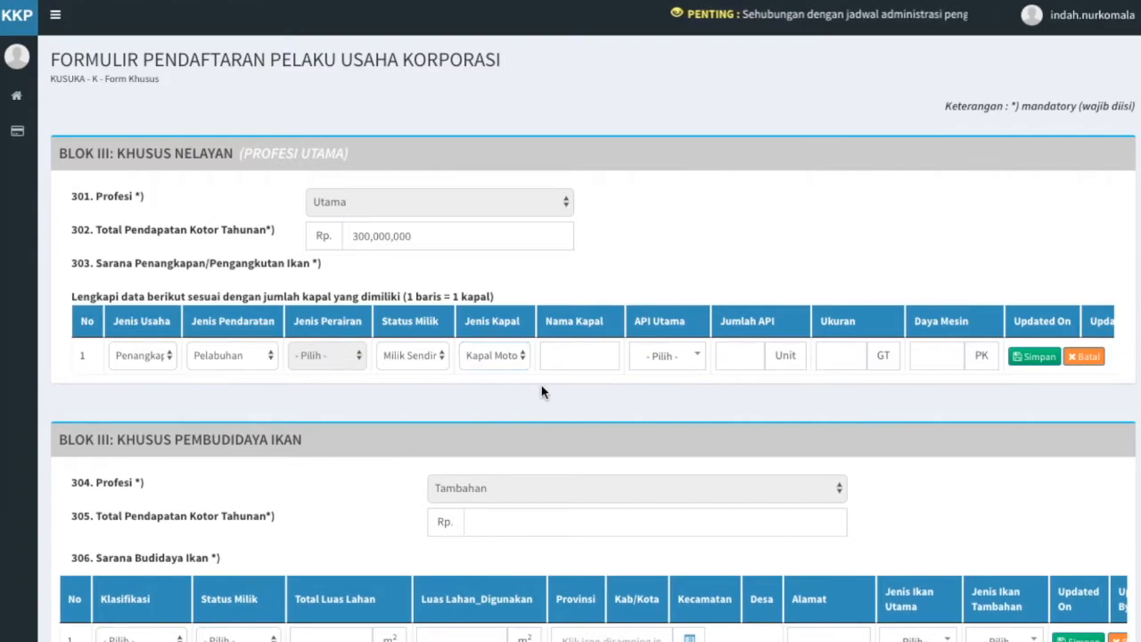
left_click(594, 352)
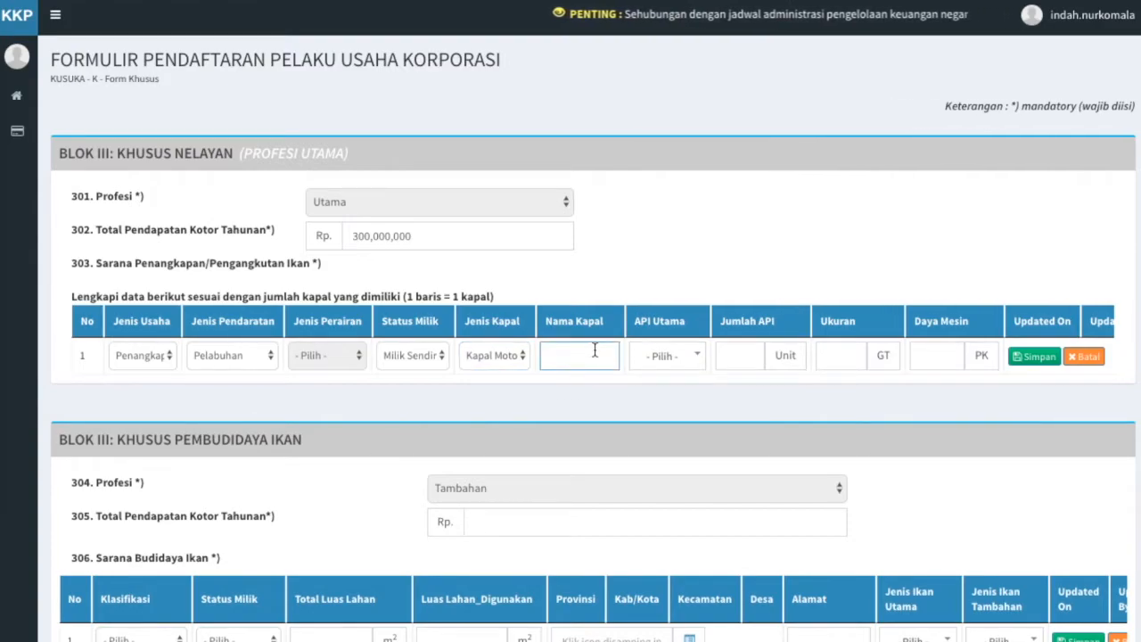
type("Bahari jaya")
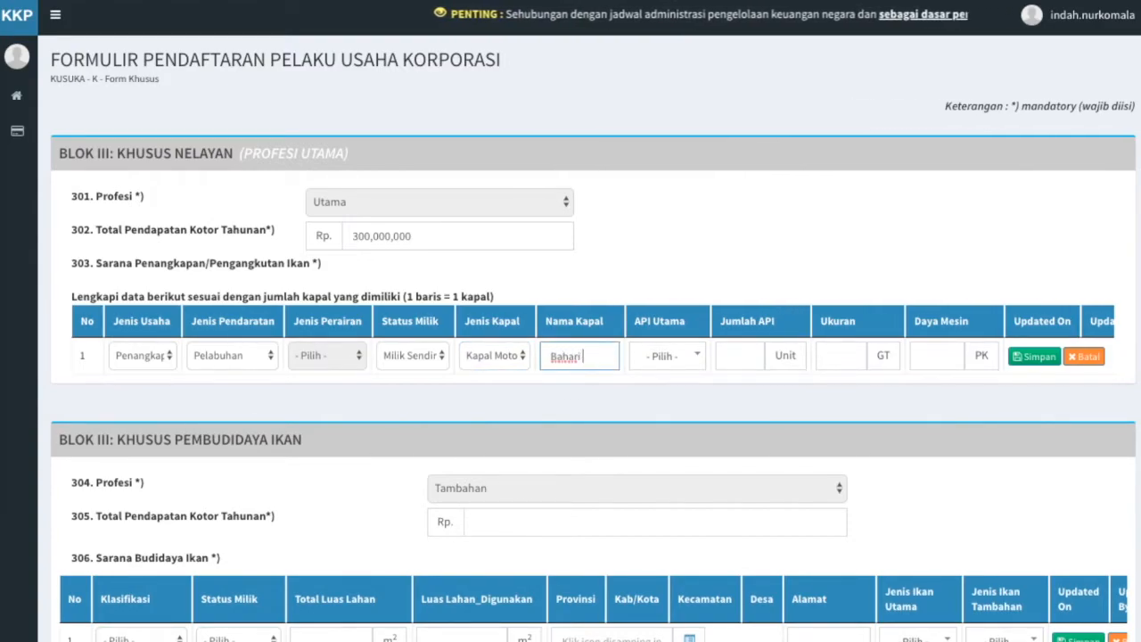
left_click(652, 397)
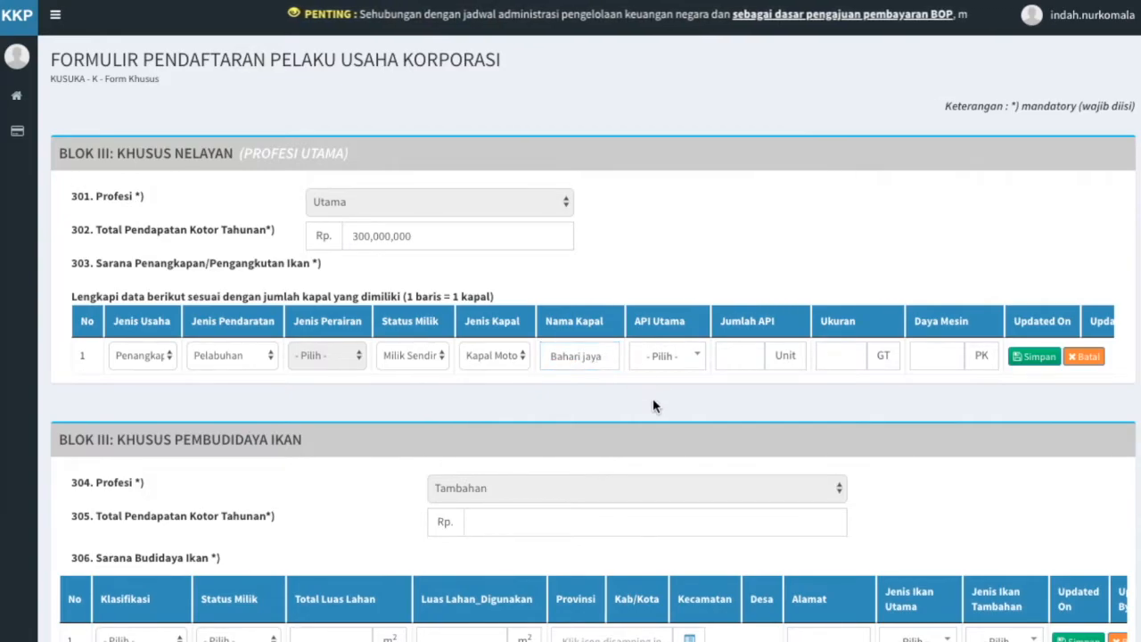
Choose main gear Pukat Cincin dengan Satu Kapal with 1 gear unit.
left_click(700, 366)
type("p")
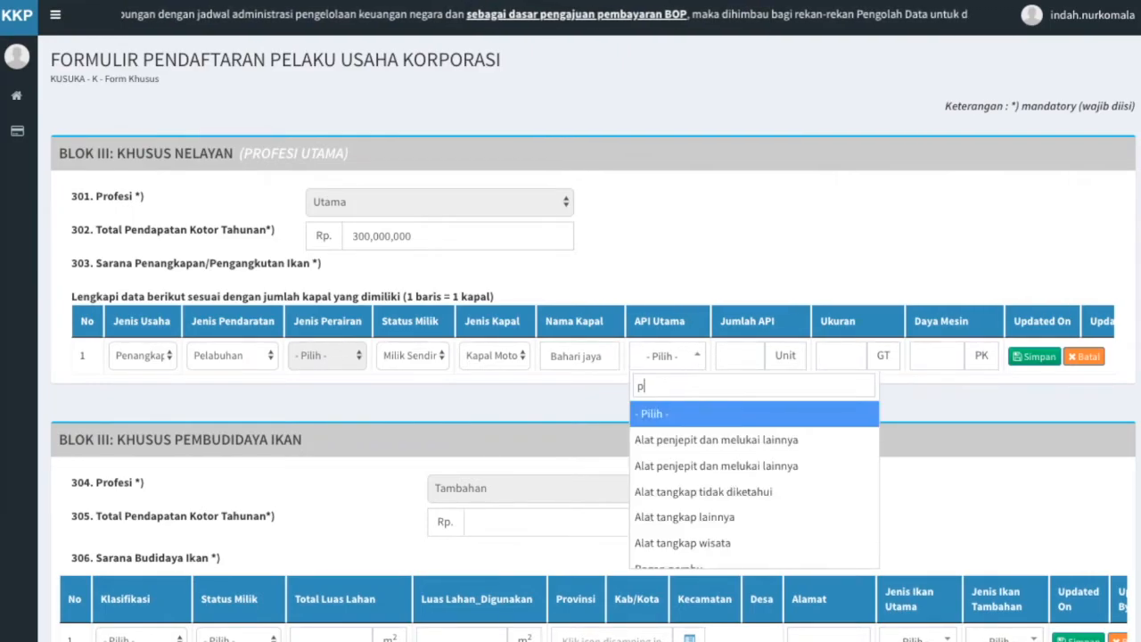
type("ukat cin")
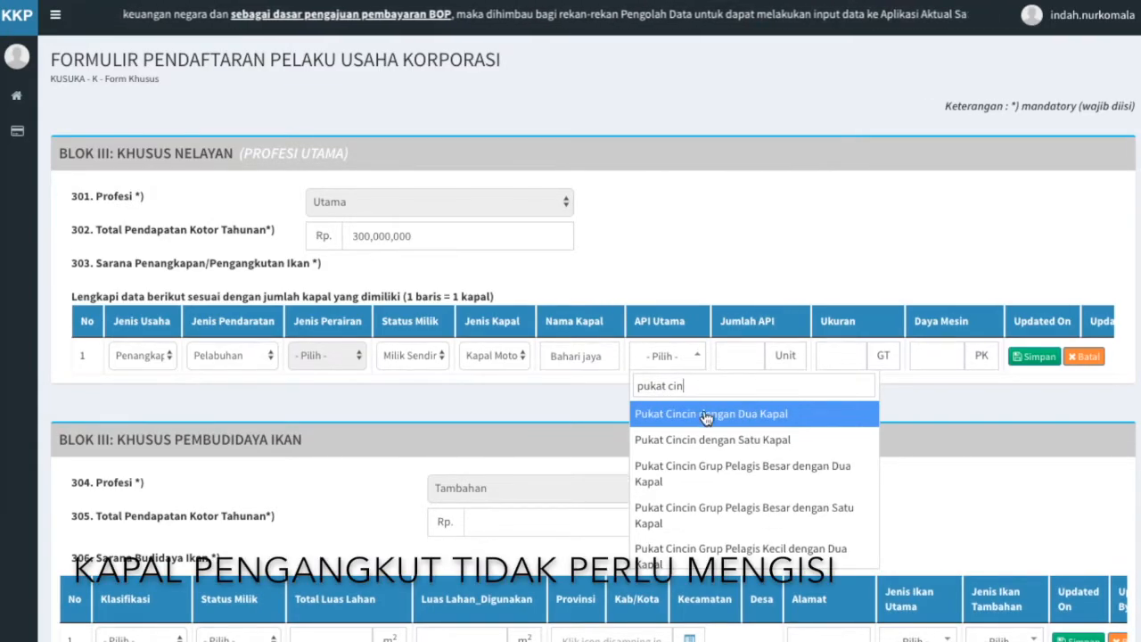
left_click(706, 439)
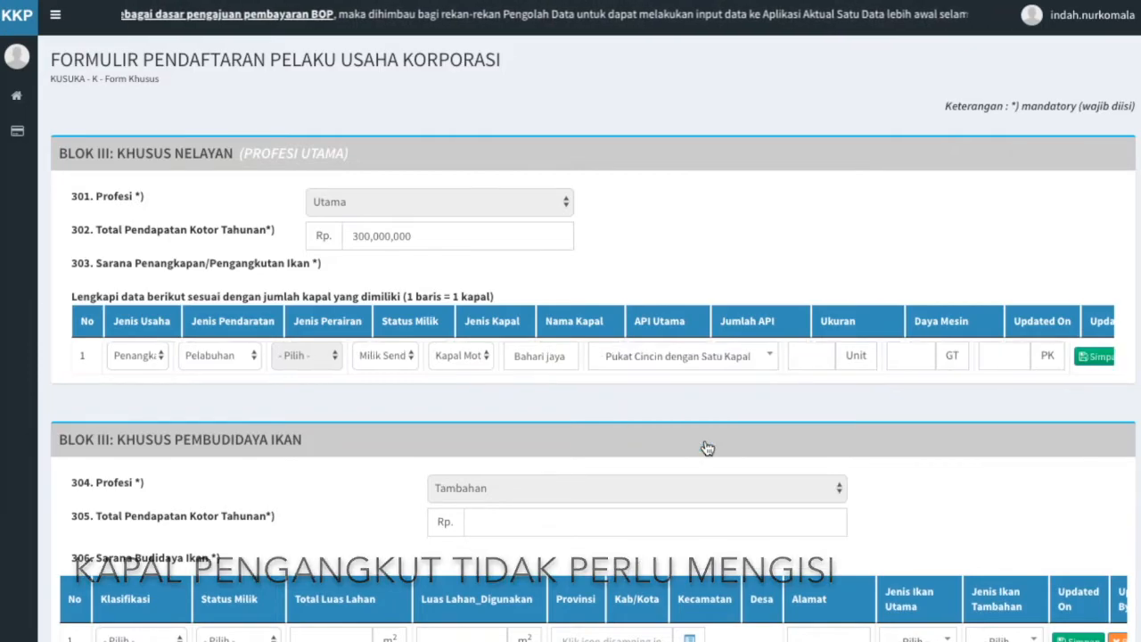
left_click(806, 357)
type("1")
left_click(906, 407)
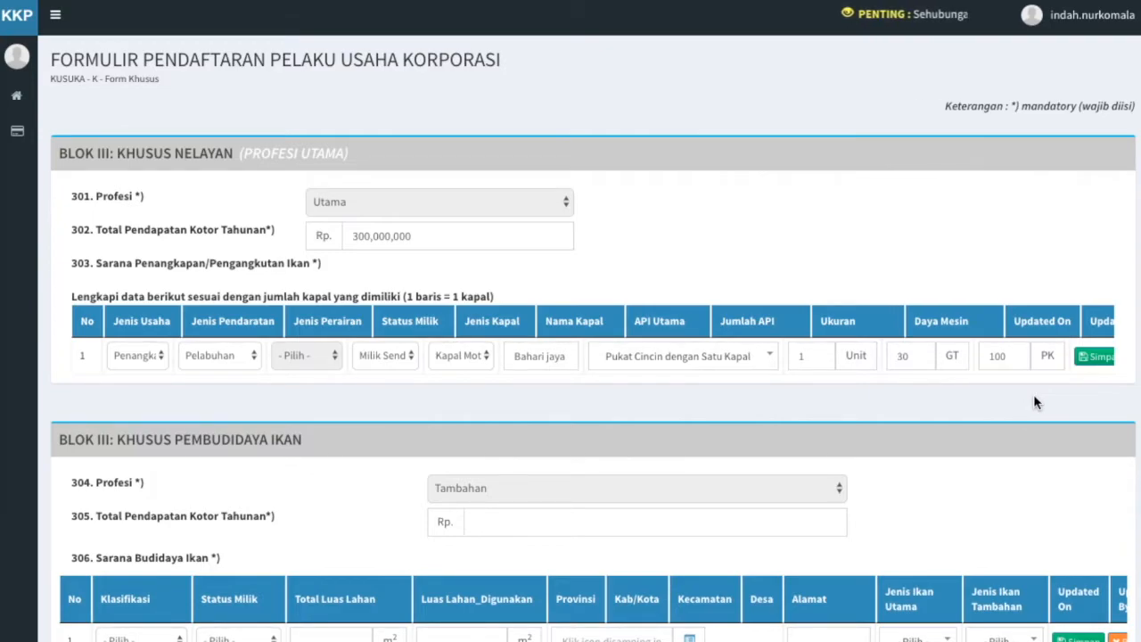
Save the Bahari jaya row, then edit its main gear to Pancing Ulur (LHP-PU) / Handline Tuna.
left_click(1089, 366)
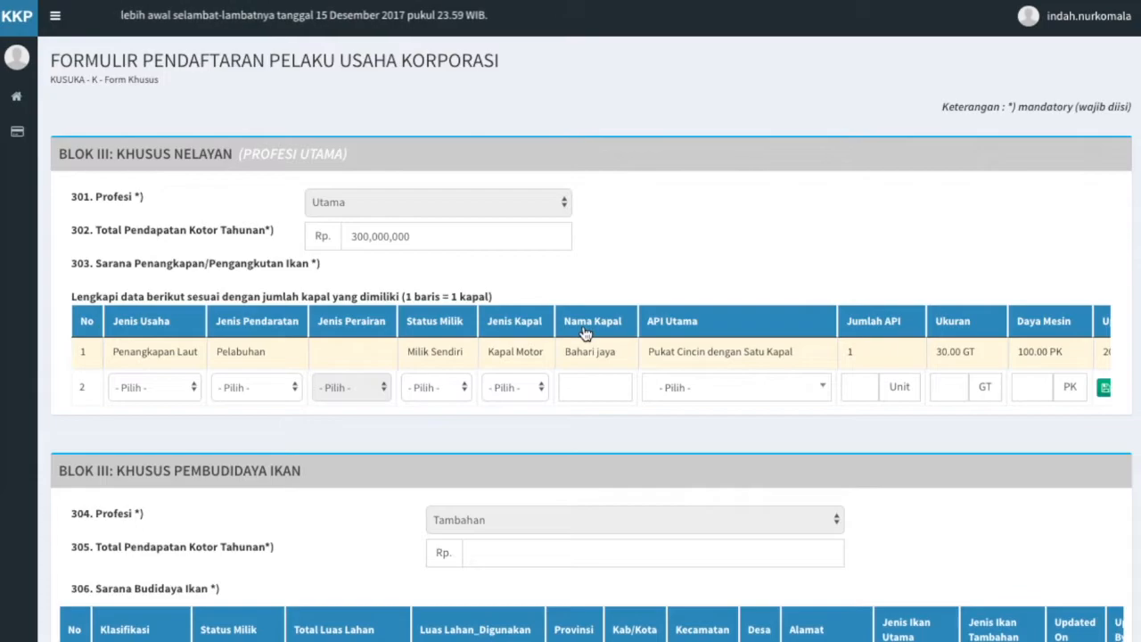
scroll(588, 349, "right", 1)
scroll(588, 351, "right", 8)
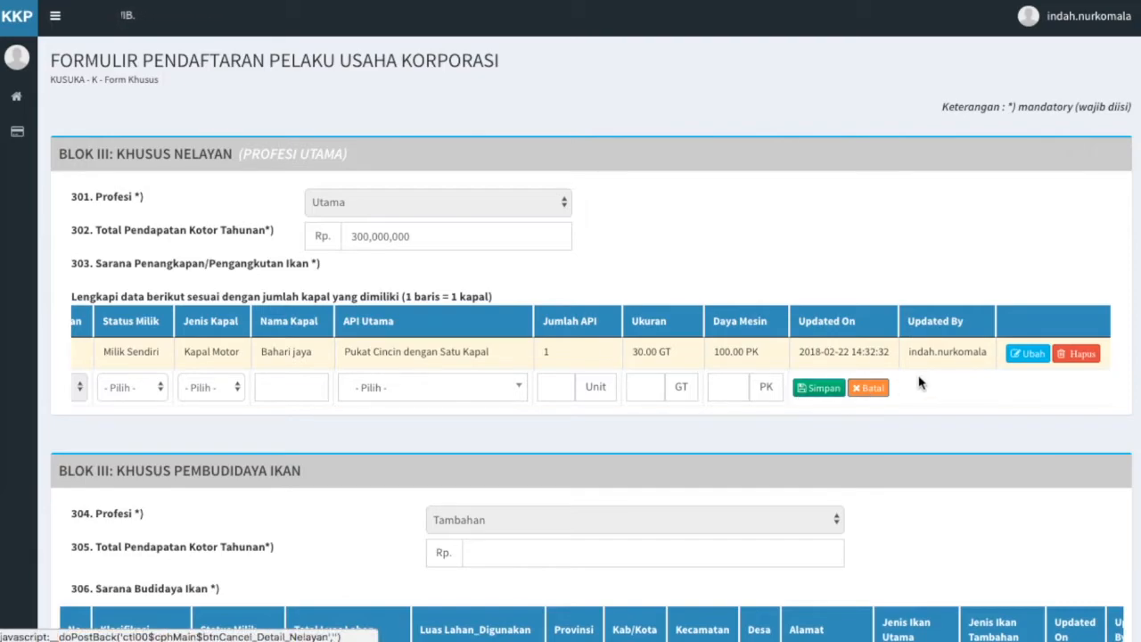
left_click(1018, 355)
left_click(484, 393)
type("pancing ulur")
left_click(480, 446)
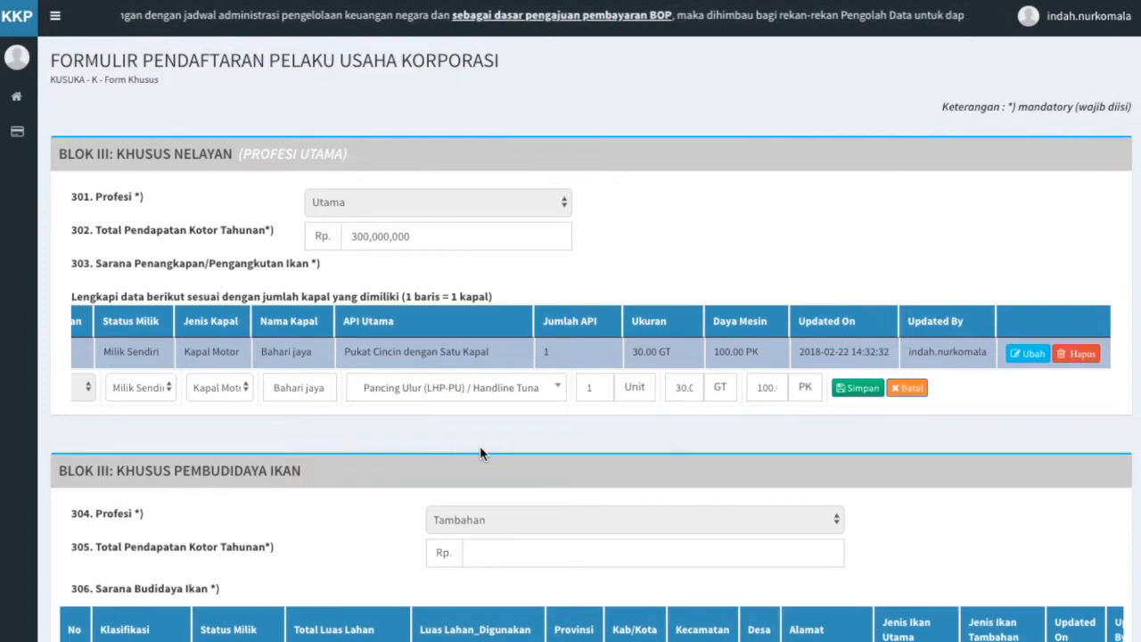
left_click(868, 392)
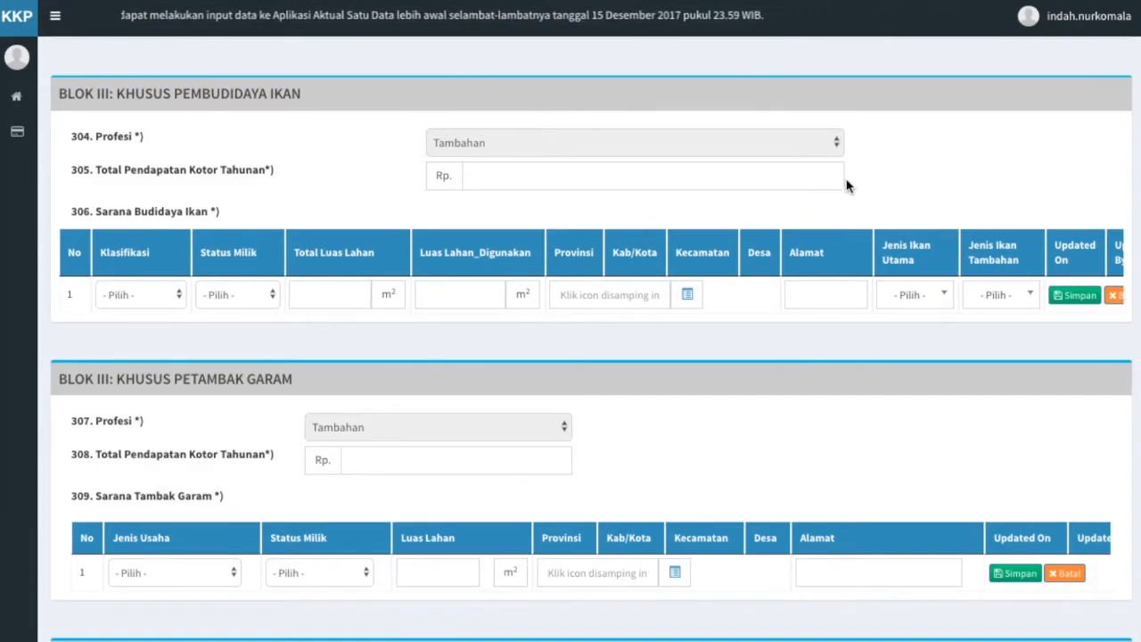
Enter Rp 400,000,000 as the fish-farming annual gross income in item 305.
left_click(786, 183)
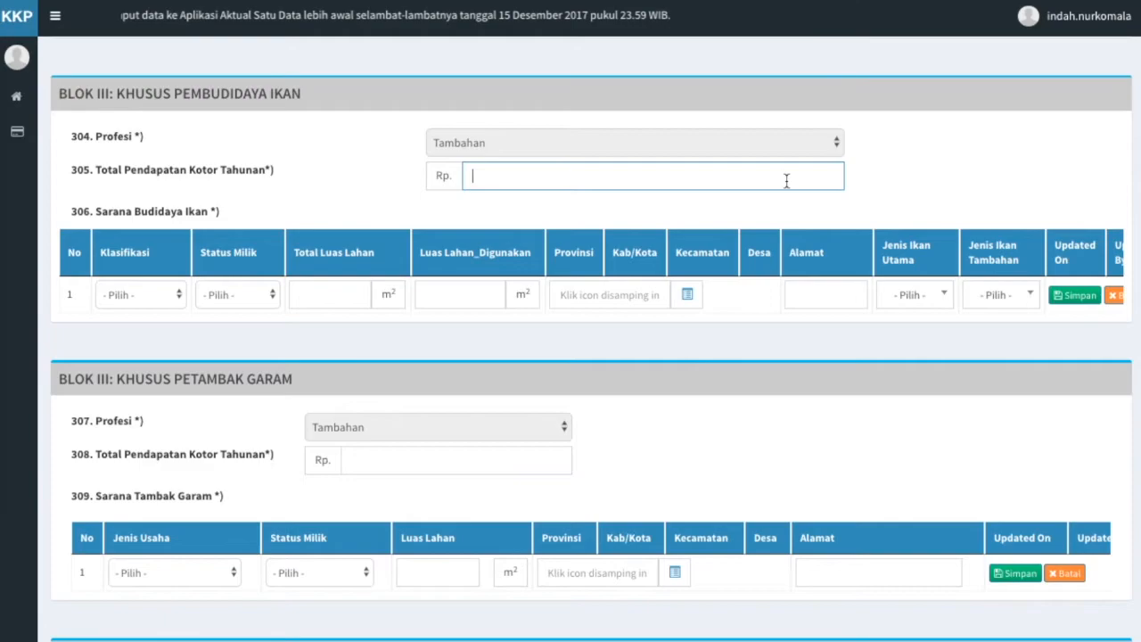
type("40")
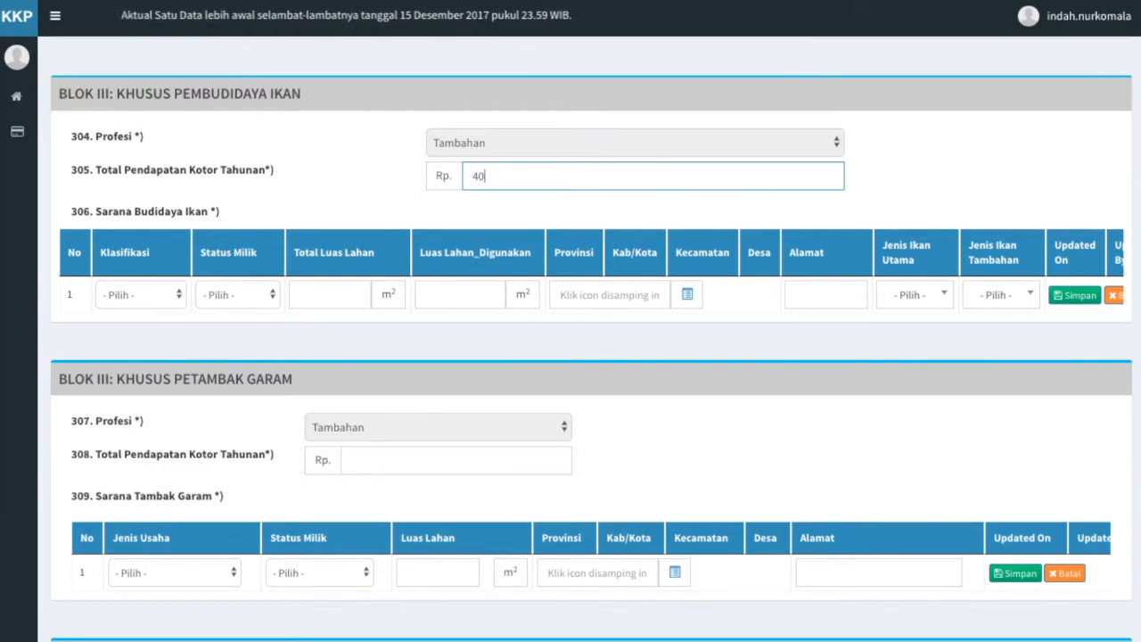
type("0,000,000")
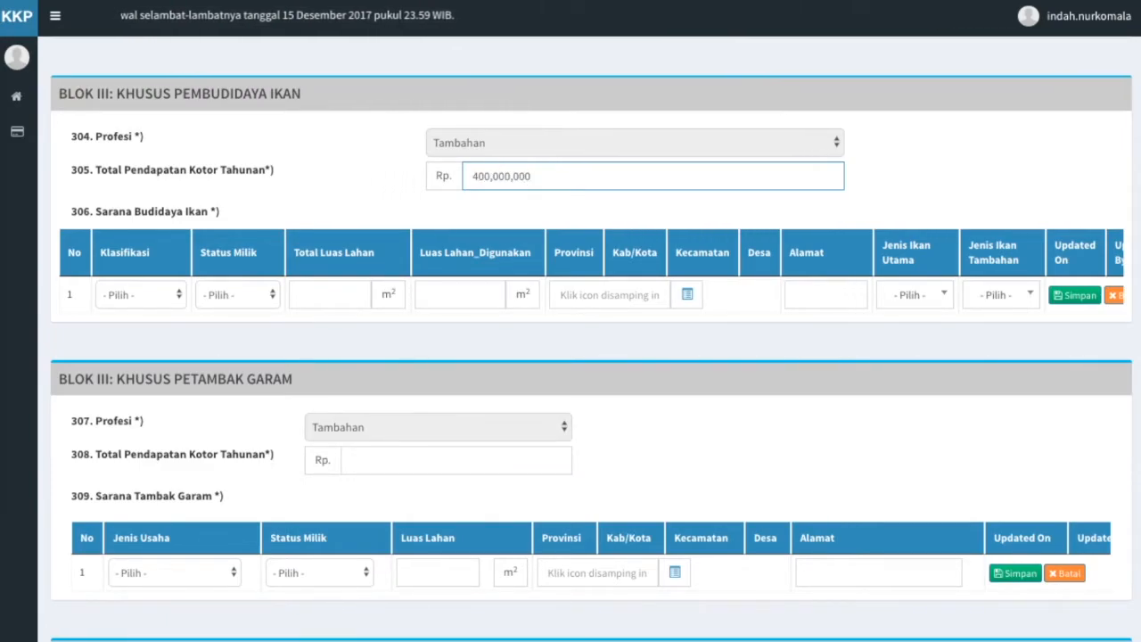
left_click(805, 208)
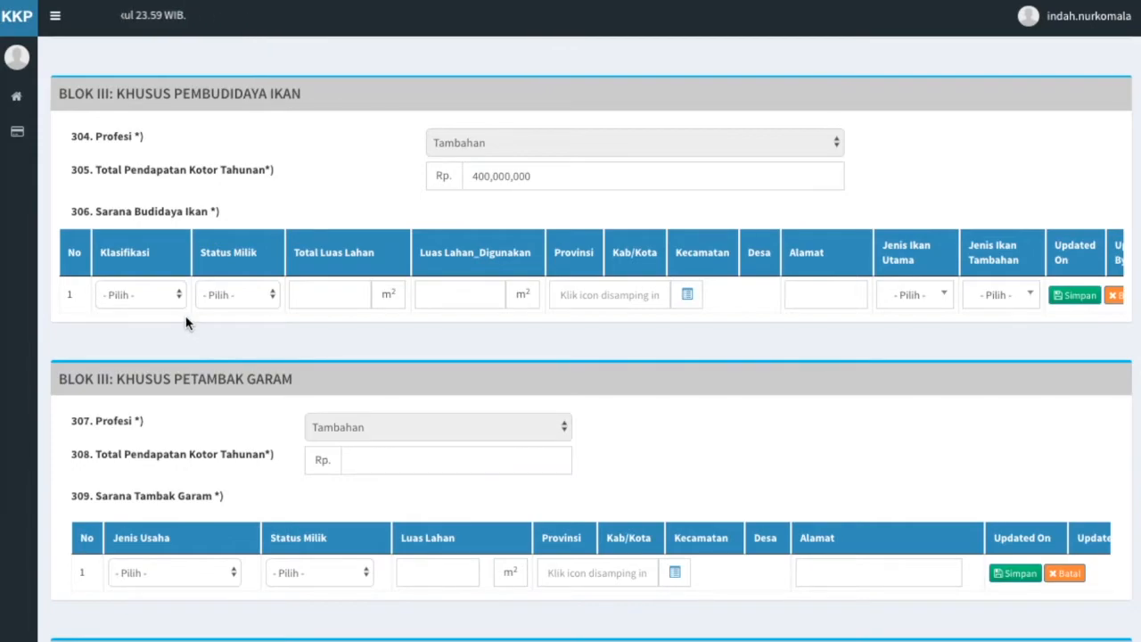
Set the first aquaculture row's classification to Karamba and ownership to Milik Sendiri.
left_click(172, 296)
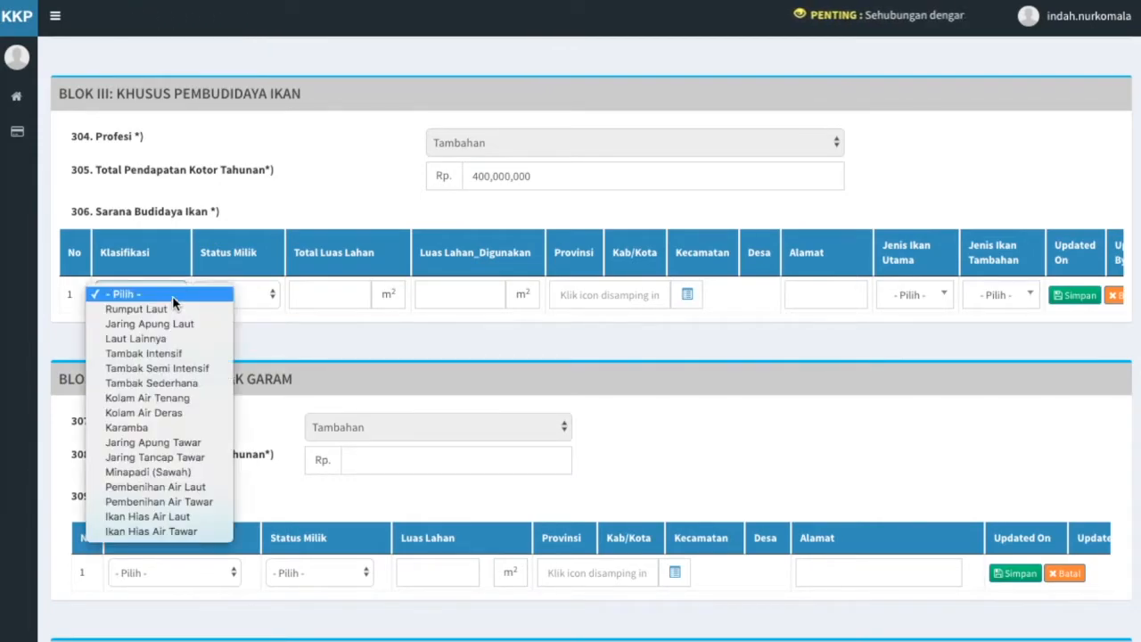
left_click(168, 422)
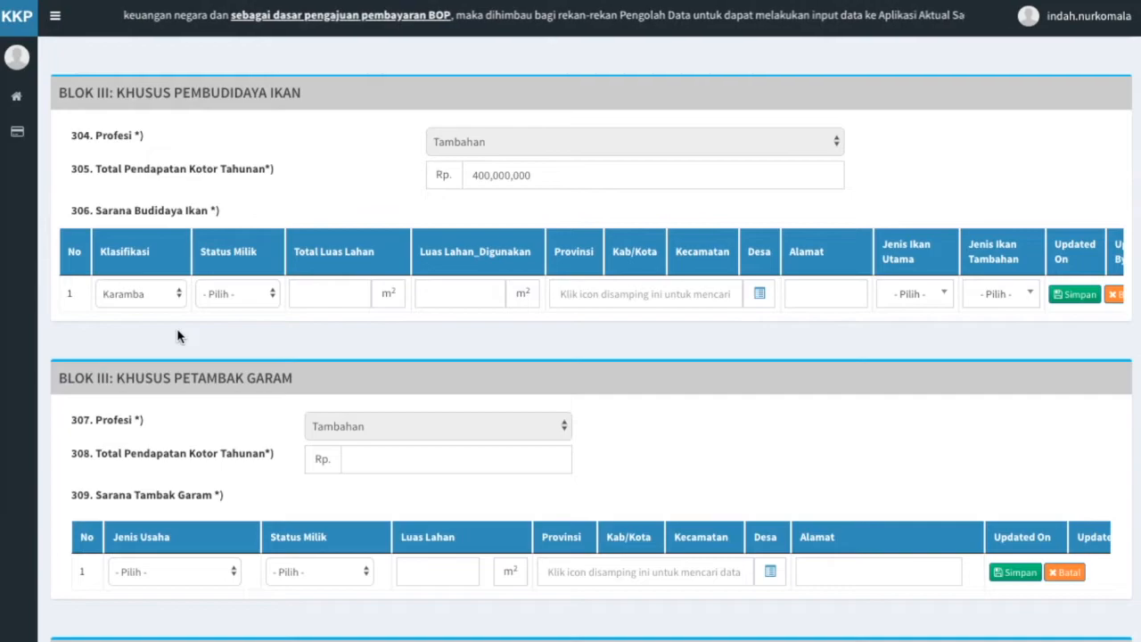
left_click(271, 304)
left_click(270, 307)
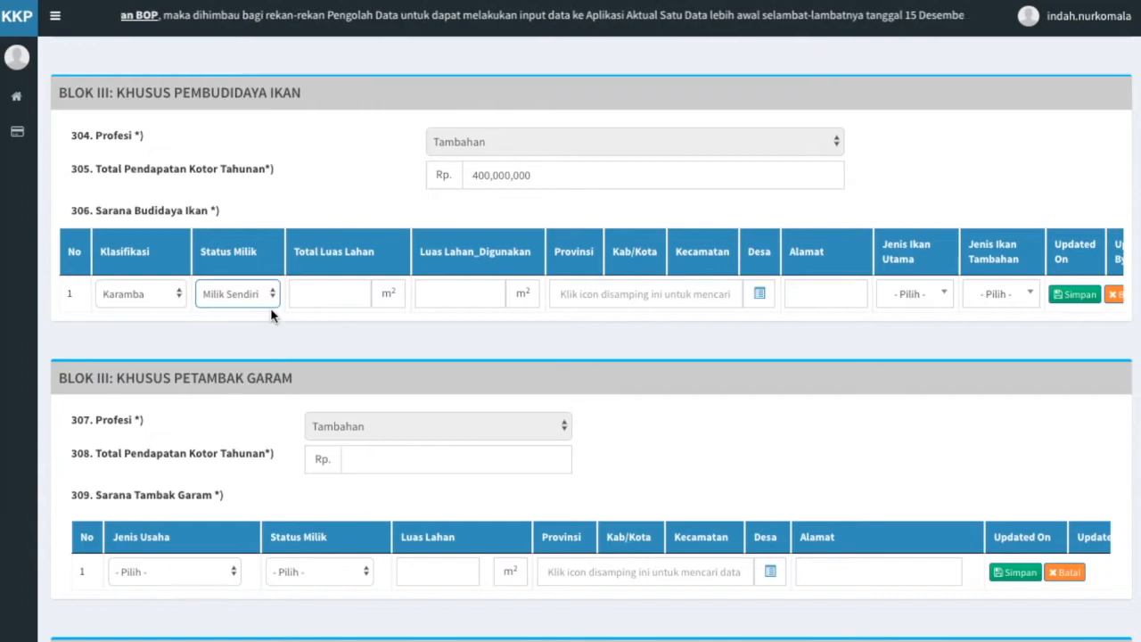
Enter 10,000 m² as total land area and fill the land-in-use field.
left_click(355, 293)
type("100000")
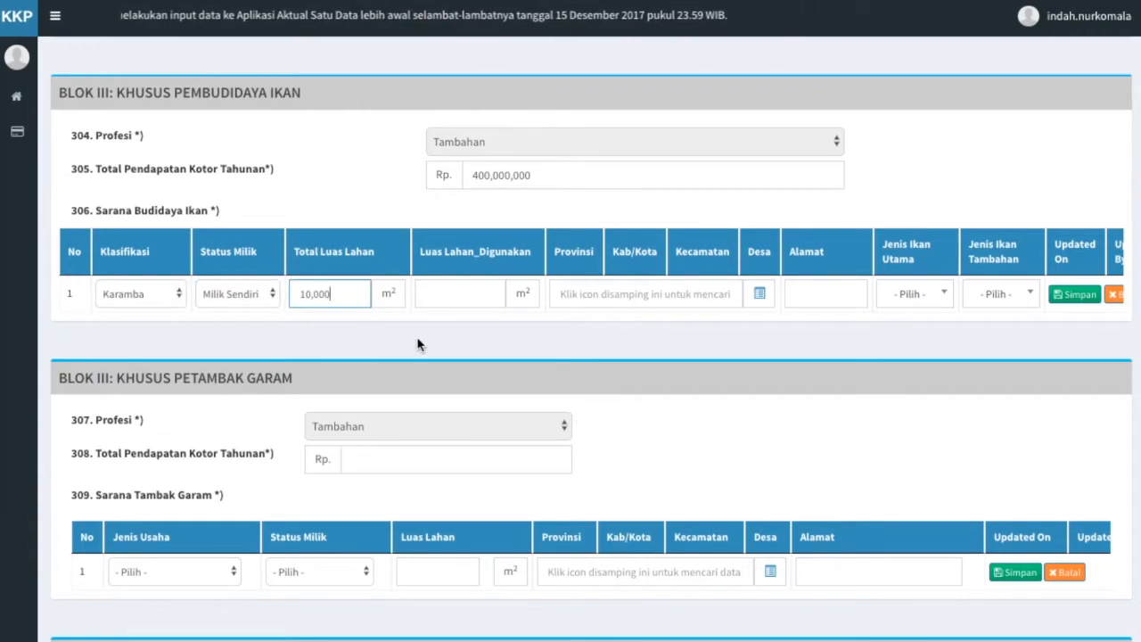
left_click(418, 339)
left_click(460, 293)
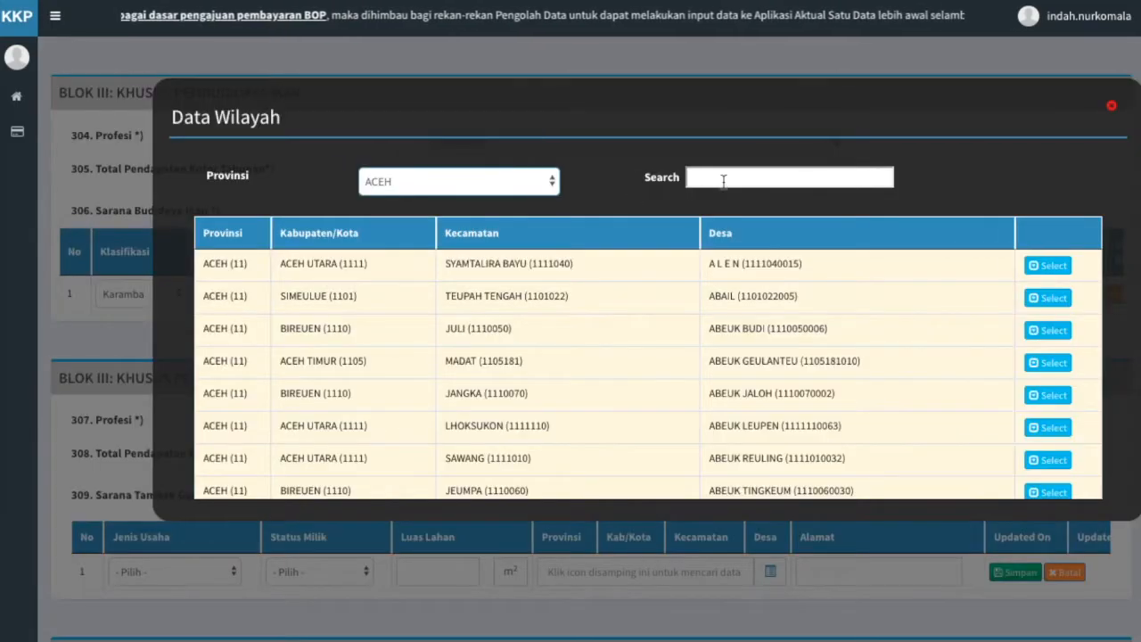
left_click(723, 179)
type("a")
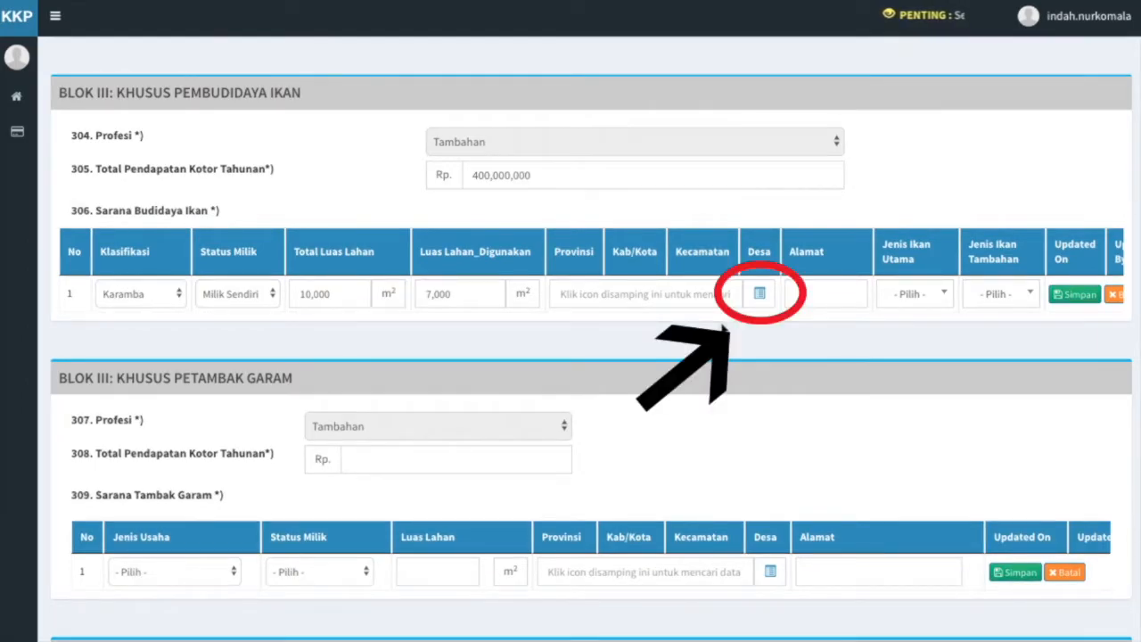
Under province ACEH, search 'aceh barat' and select Alue Bakong village in Bubon.
left_click(759, 294)
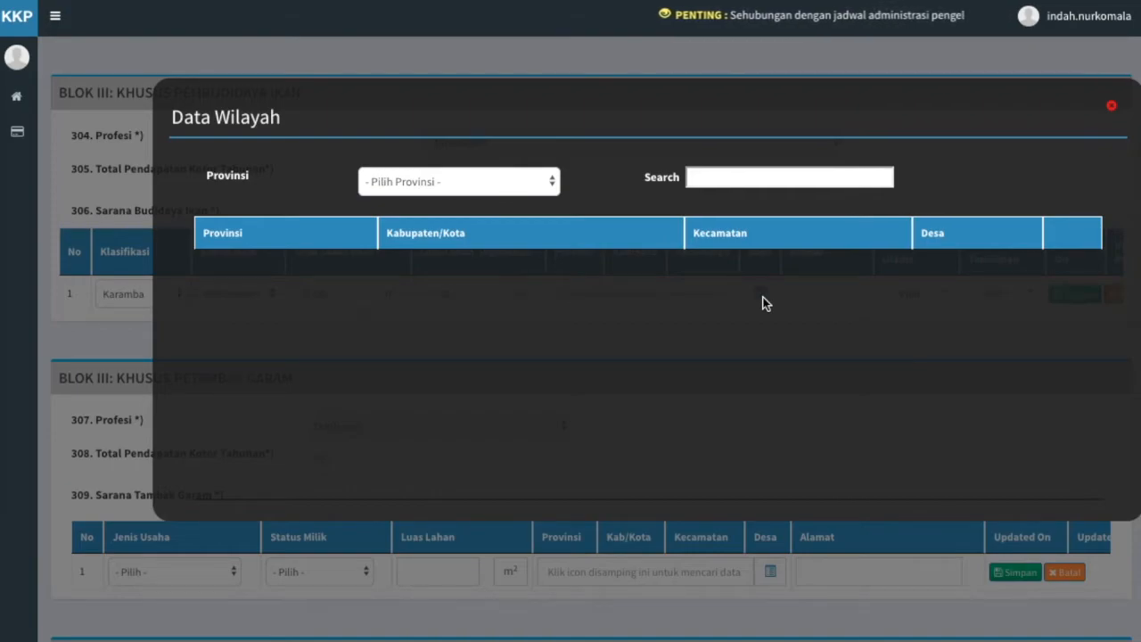
left_click(545, 189)
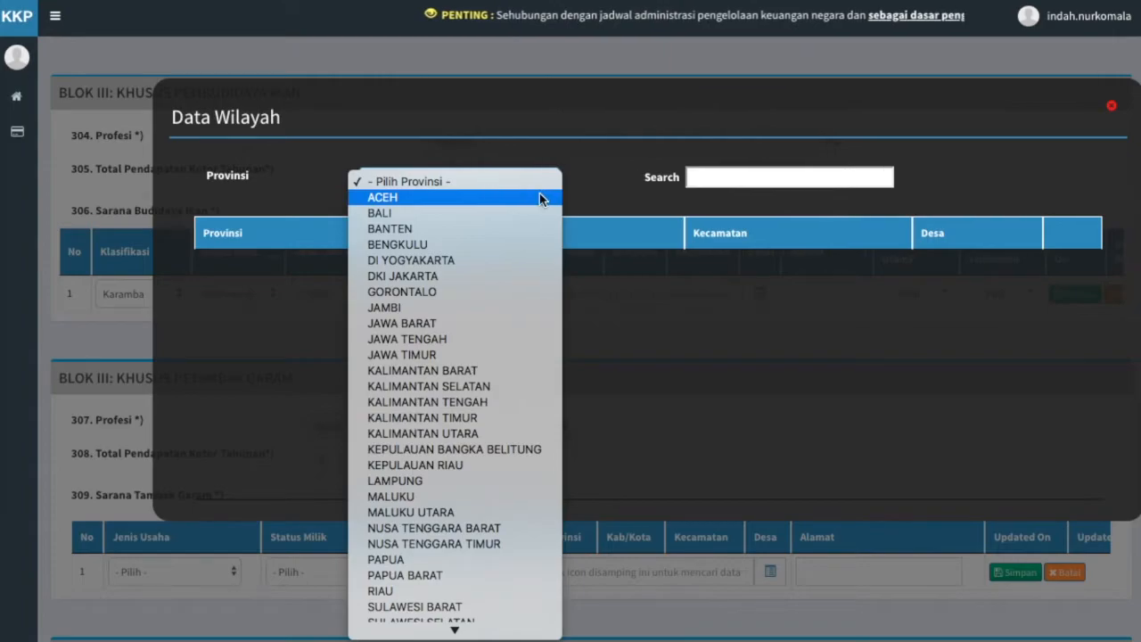
left_click(539, 195)
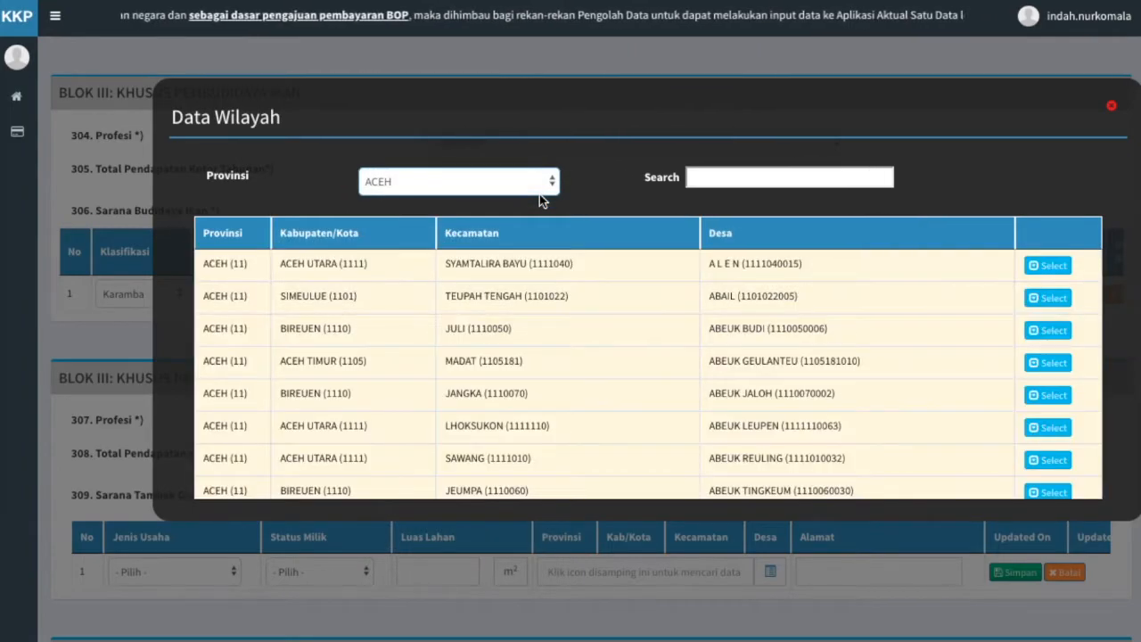
left_click(722, 178)
type("aceh barat")
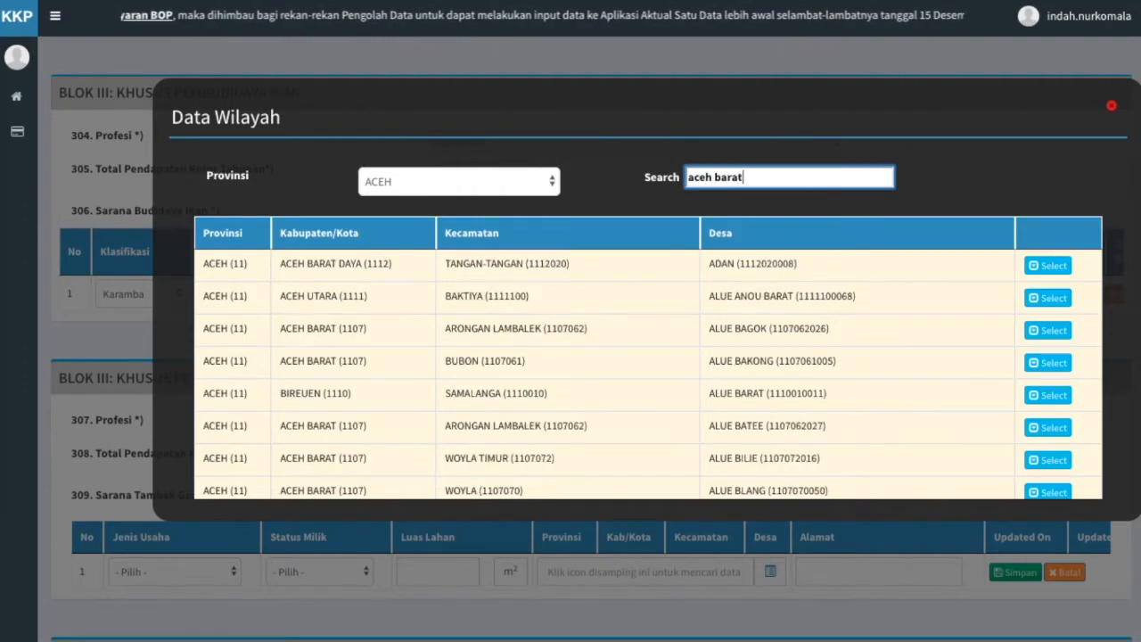
left_click(746, 205)
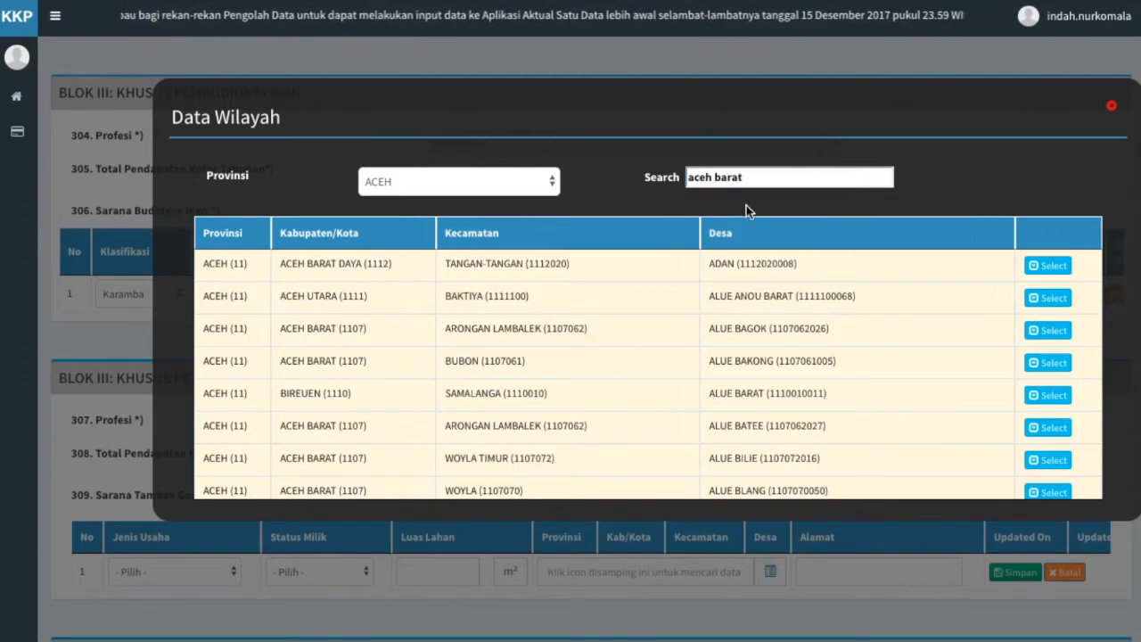
left_click(1042, 362)
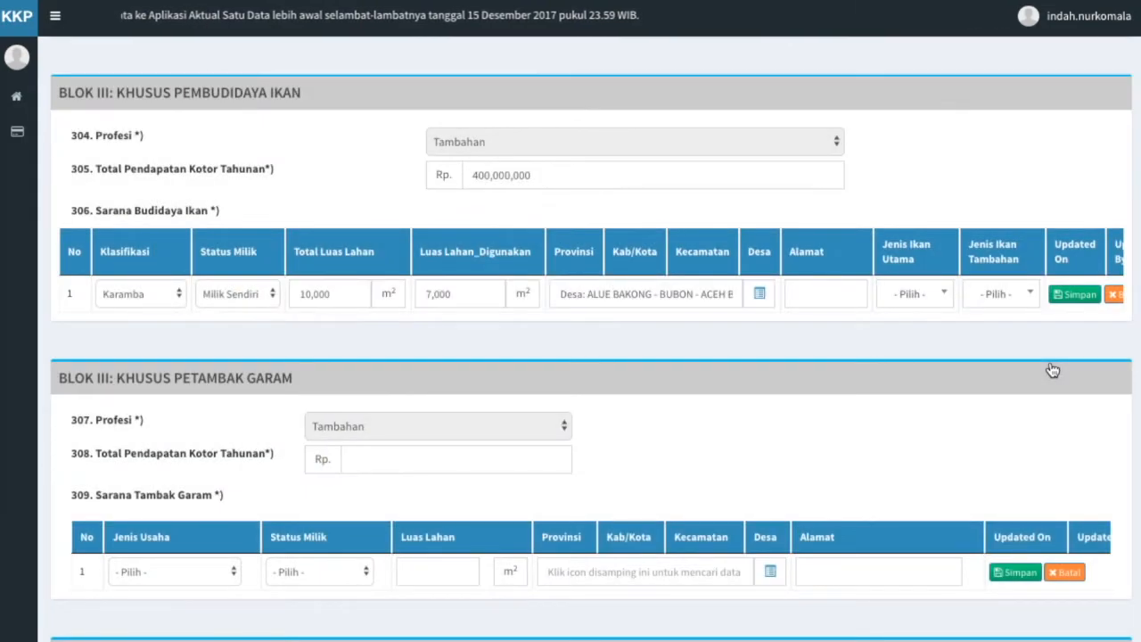
left_click(853, 294)
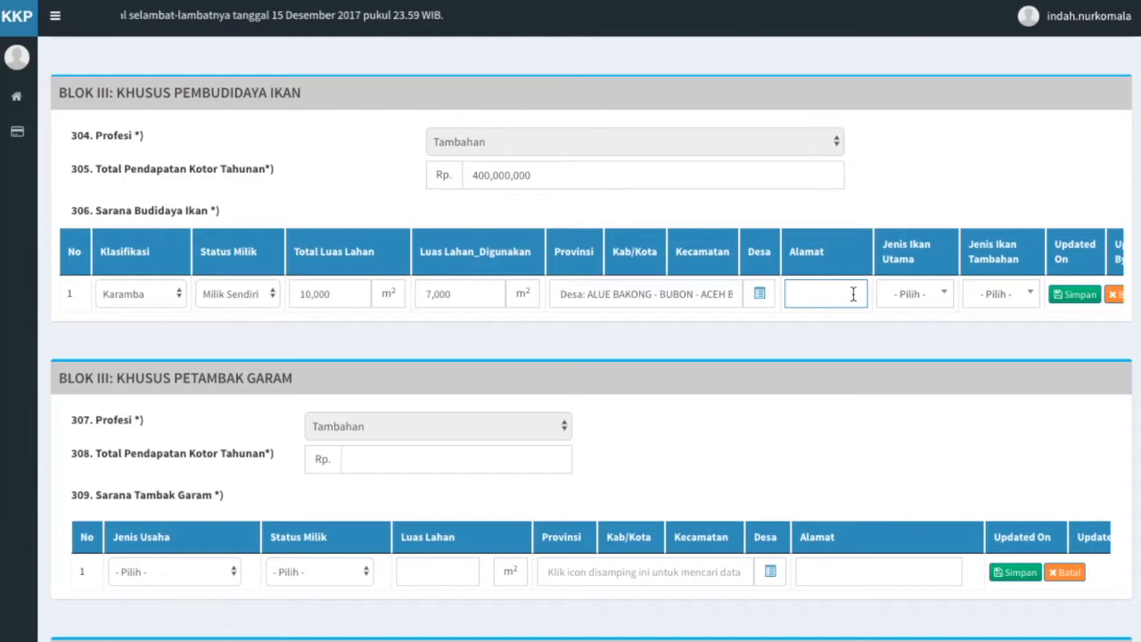
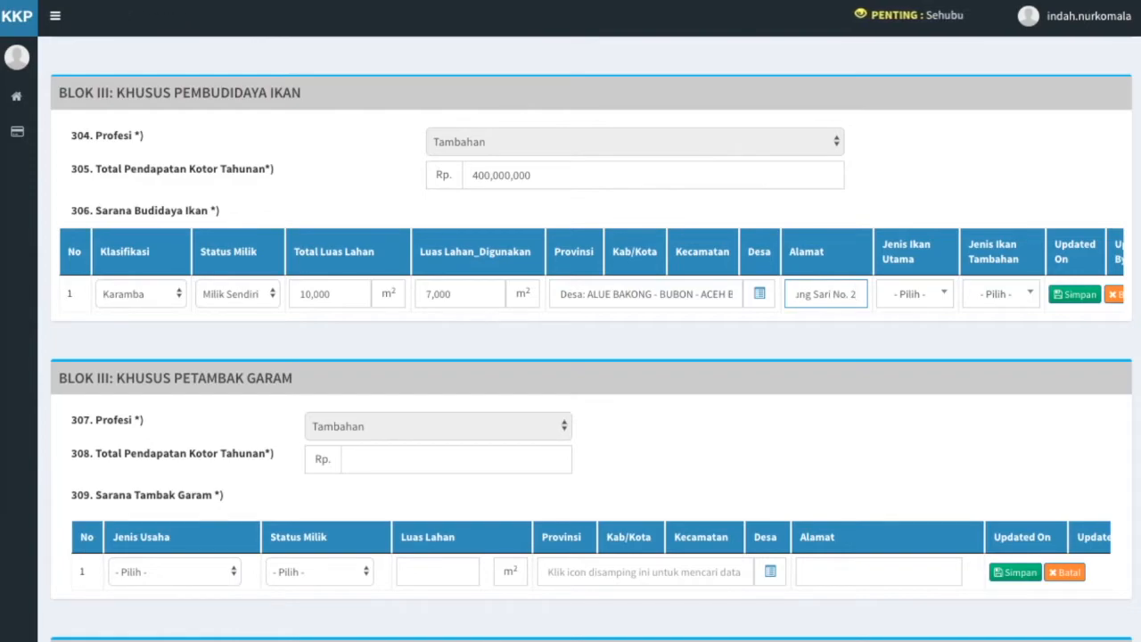
left_click(874, 343)
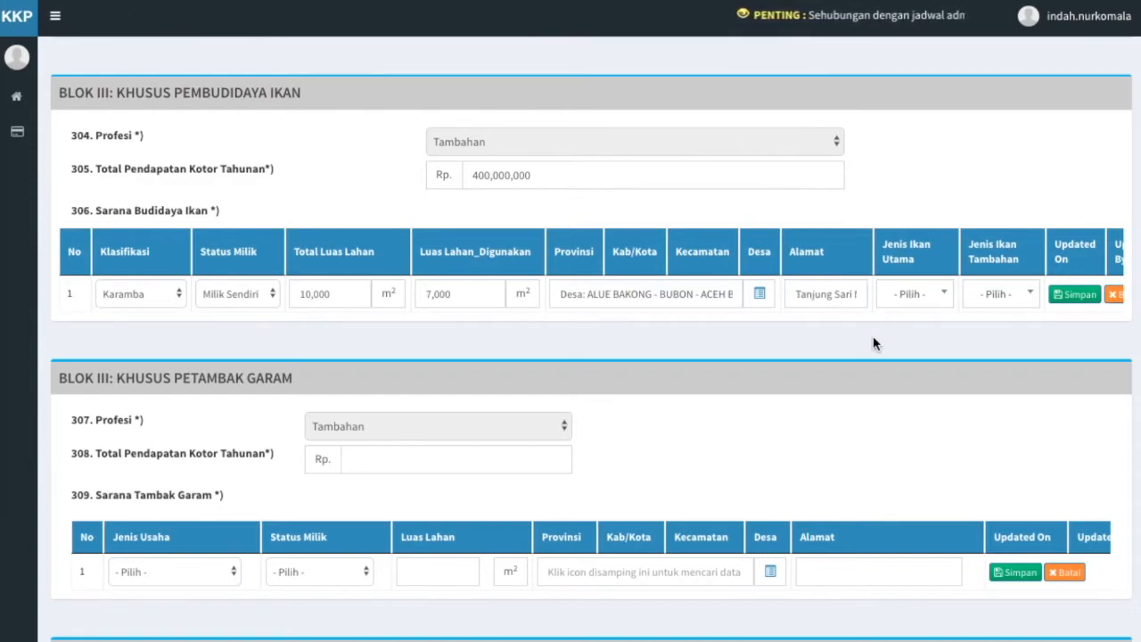
Choose Bandeng as main and Lele as additional fish species, then save the facility row.
left_click(944, 299)
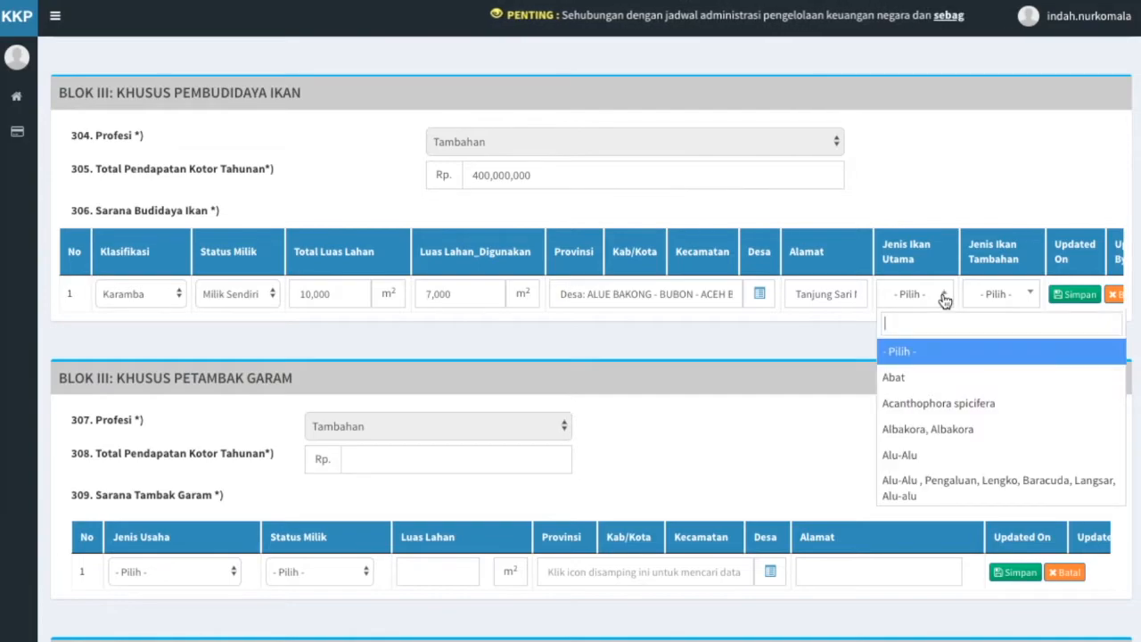
type("bandeng")
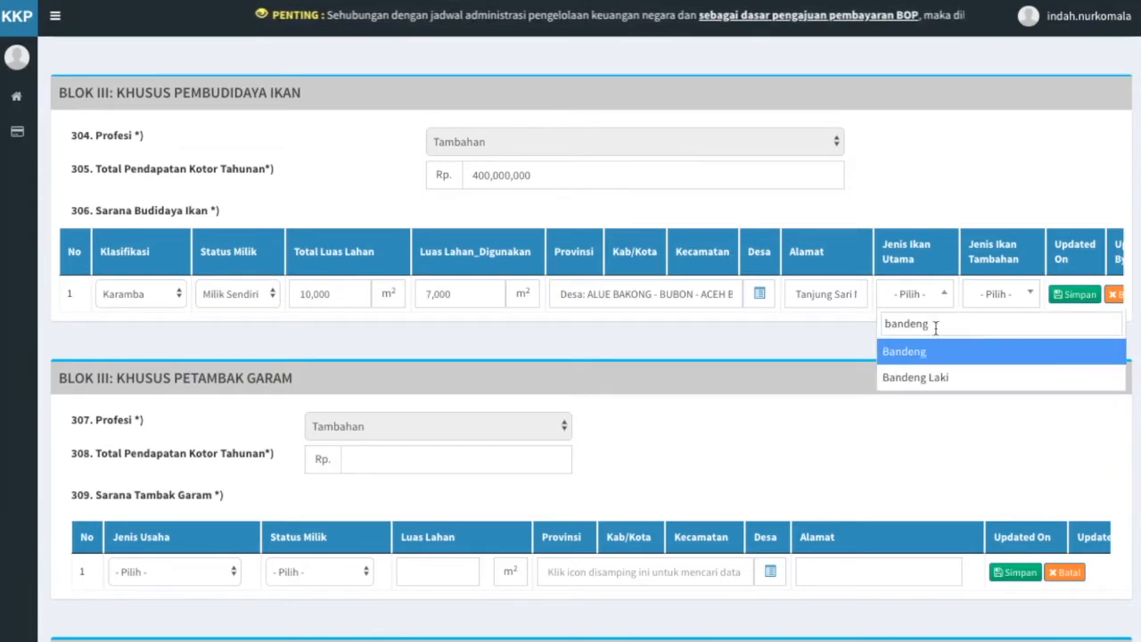
left_click(926, 352)
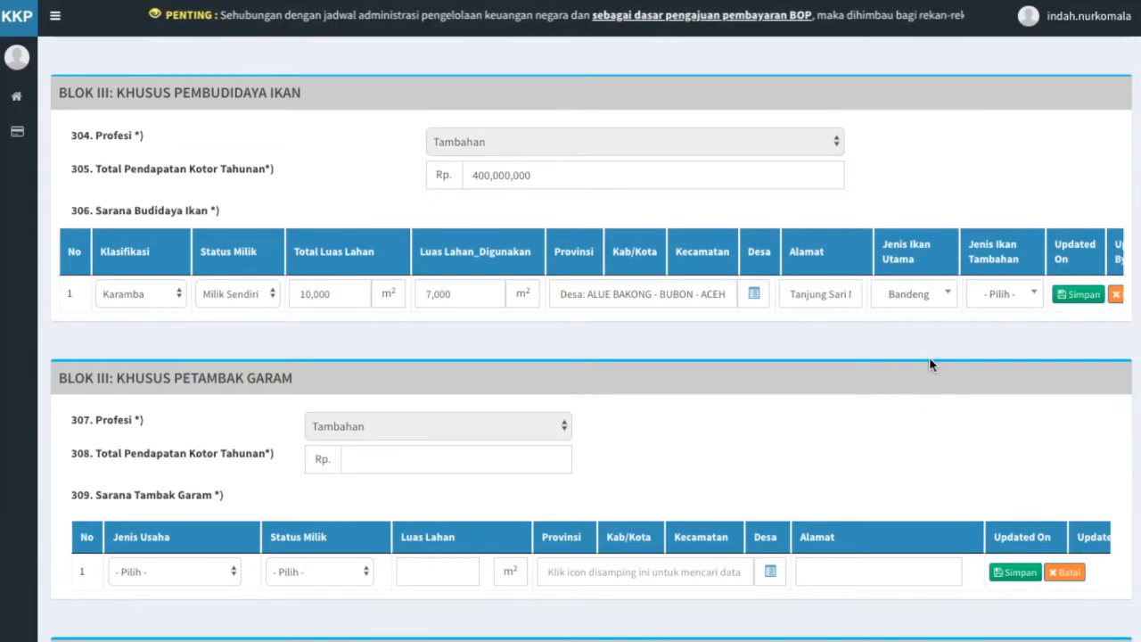
left_click(1026, 301)
type("lele")
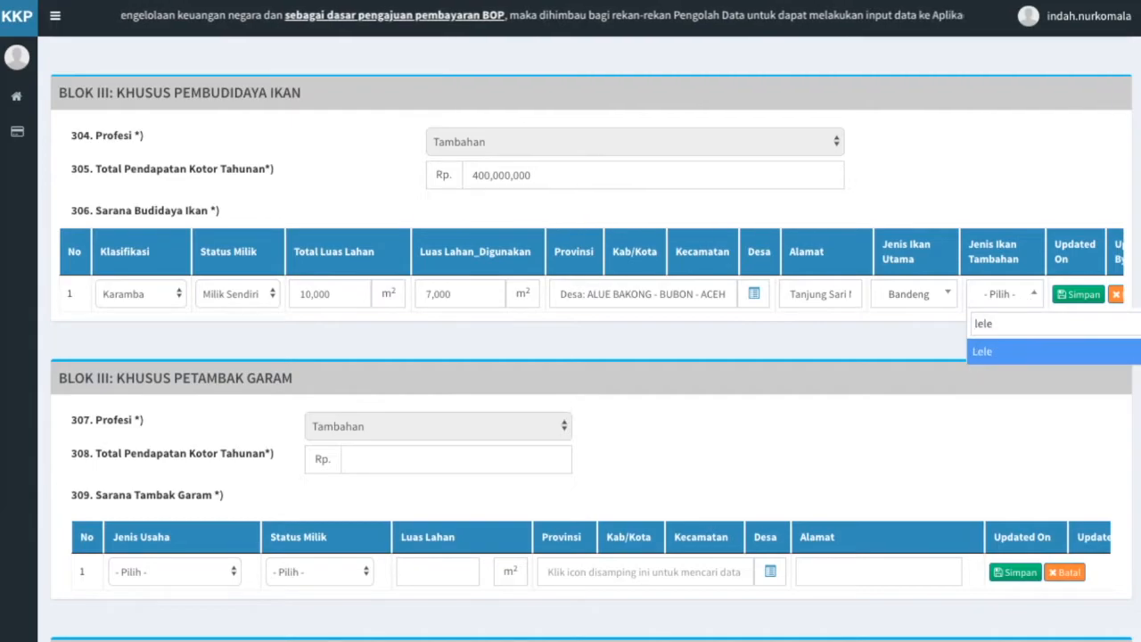
left_click(1033, 352)
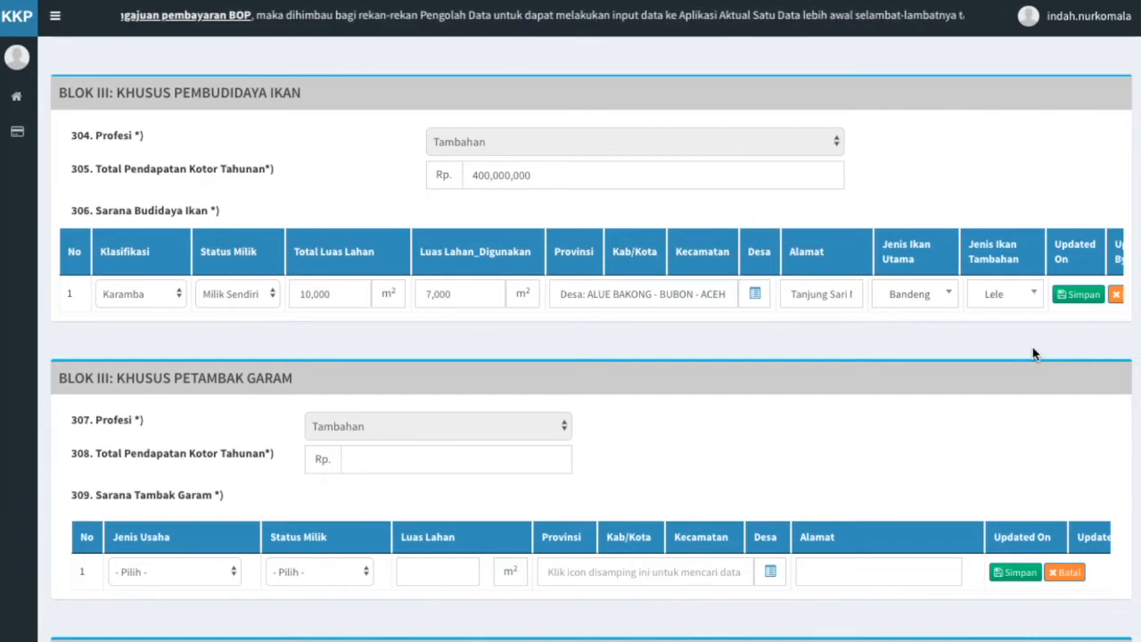
left_click(1080, 295)
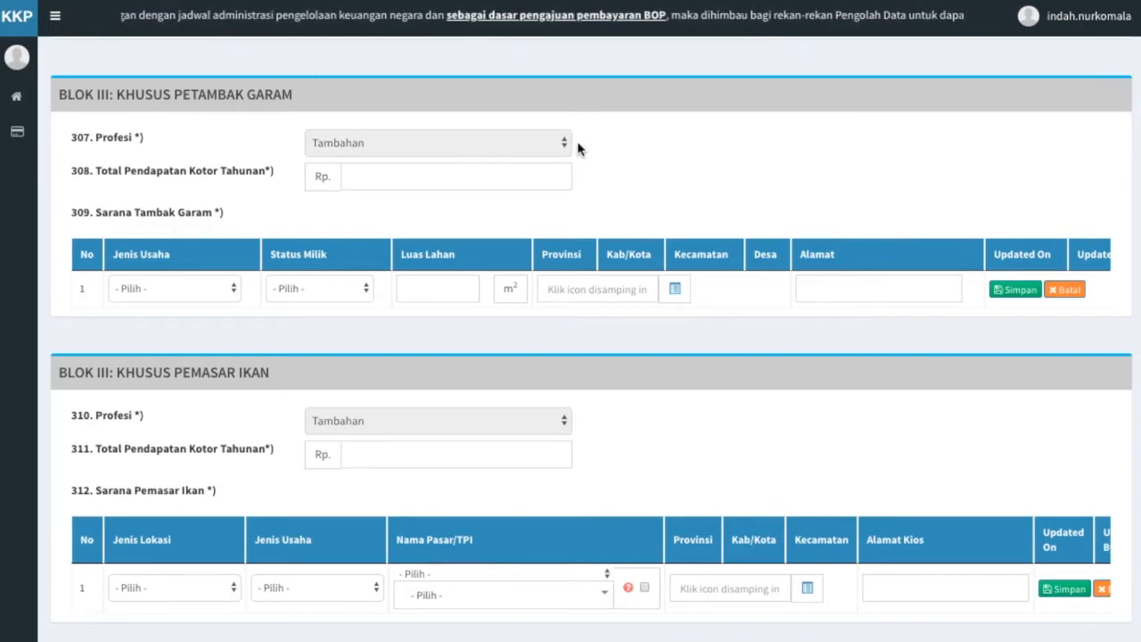
Enter Rp 100,000,000 as the salt farm's annual gross income in field 308.
left_click(517, 175)
type("100000000")
left_click(547, 207)
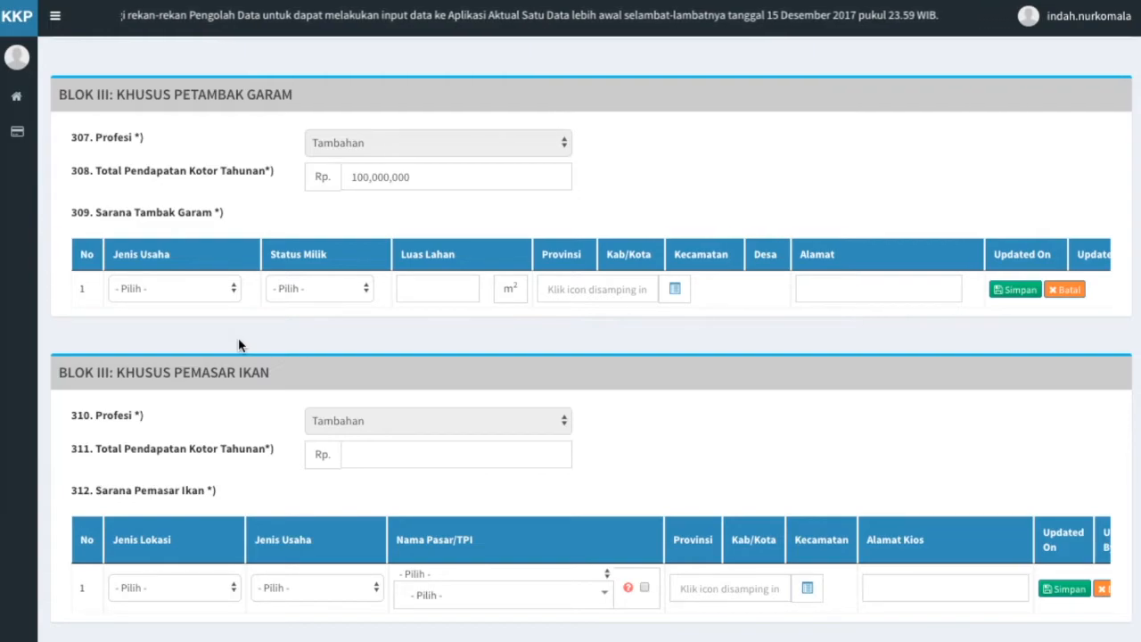
Set the salt-farm row to Tambak Garam, Milik Sendiri, with 1,000 m² of land.
left_click(215, 286)
left_click(216, 298)
left_click(369, 286)
left_click(369, 301)
left_click(457, 288)
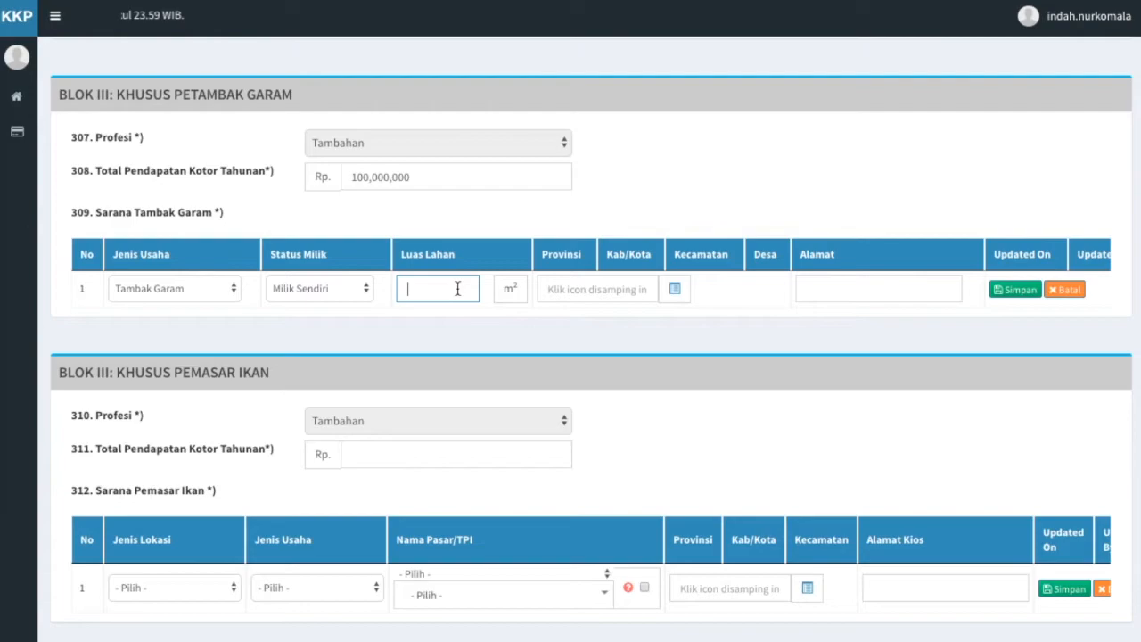
type("1000")
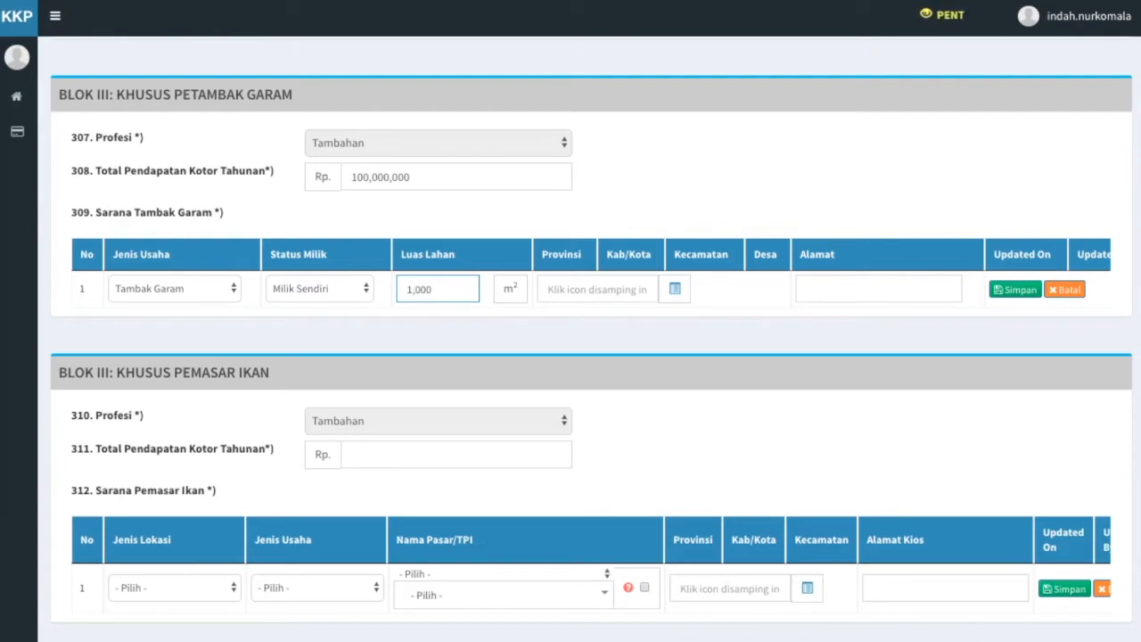
left_click(490, 332)
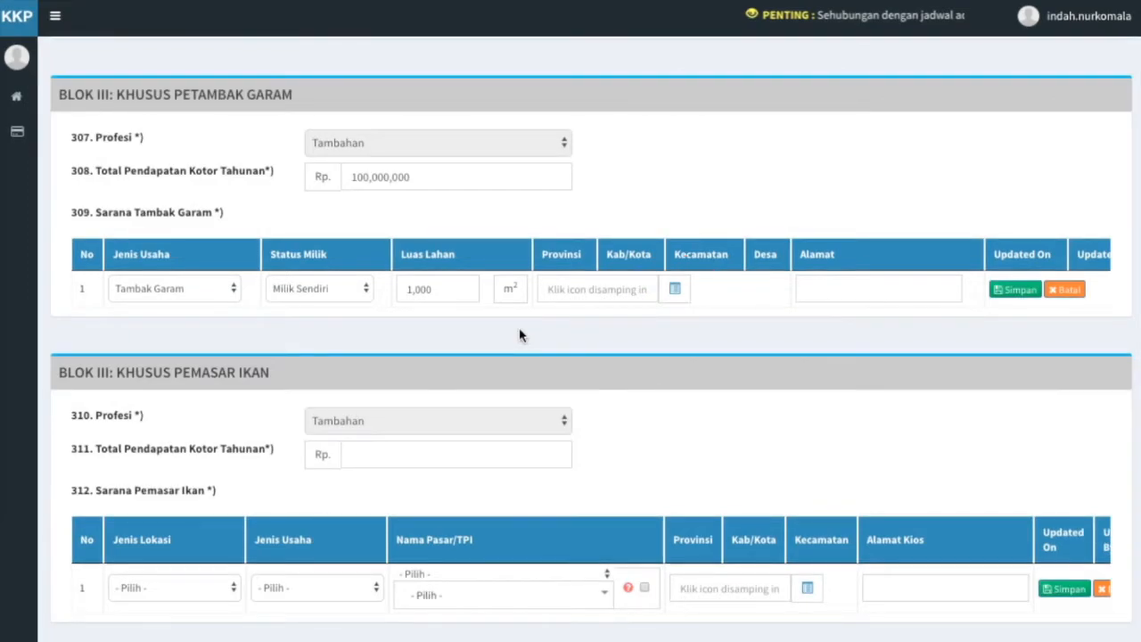
Search 'aceh barat' in the region lookup and select ALUE BAKONG in BUBON.
left_click(674, 291)
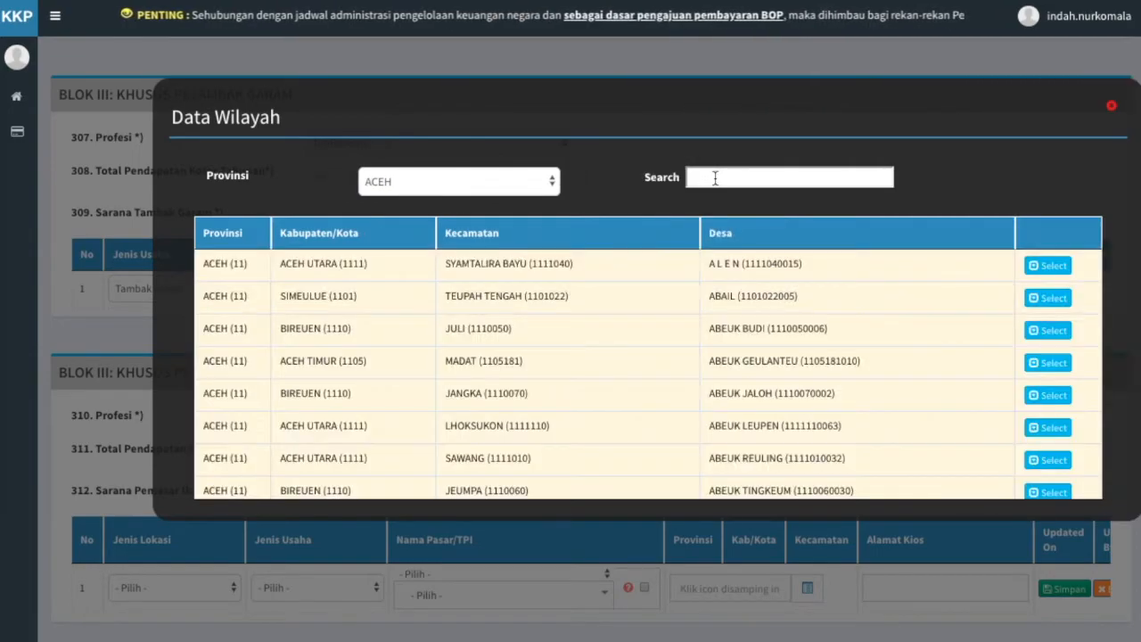
left_click(716, 175)
type("aceh barat")
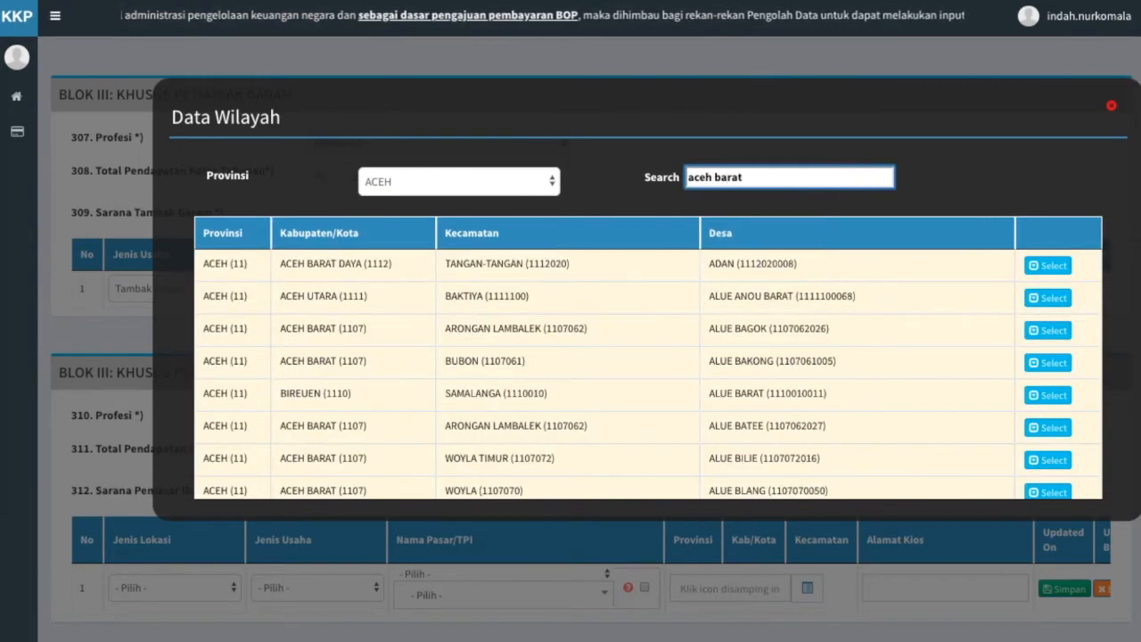
left_click(1059, 373)
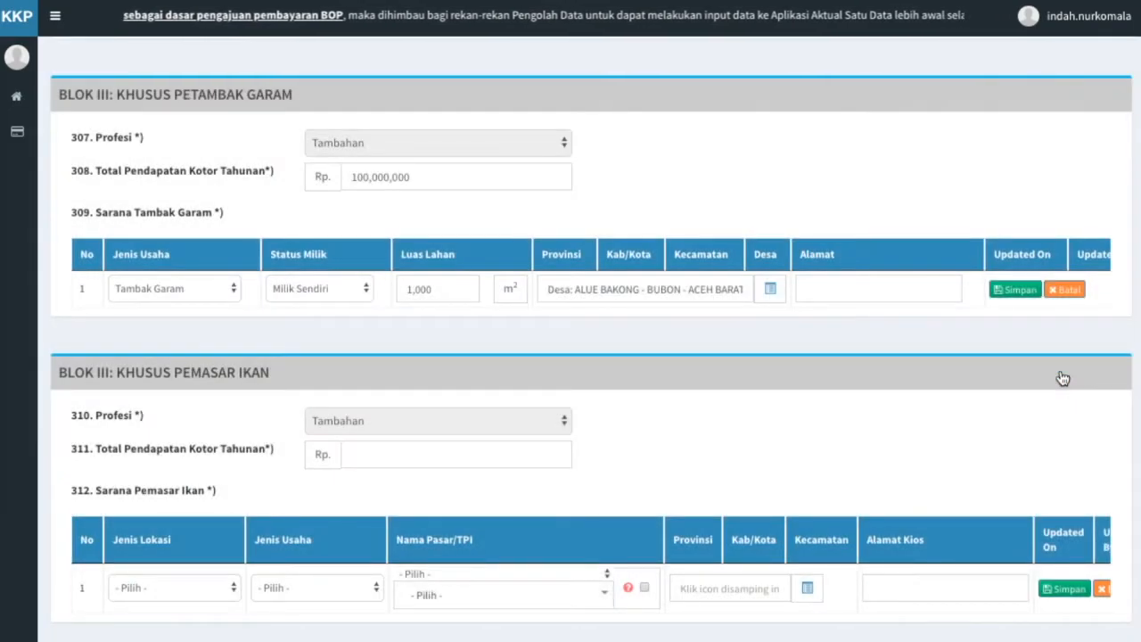
left_click(906, 291)
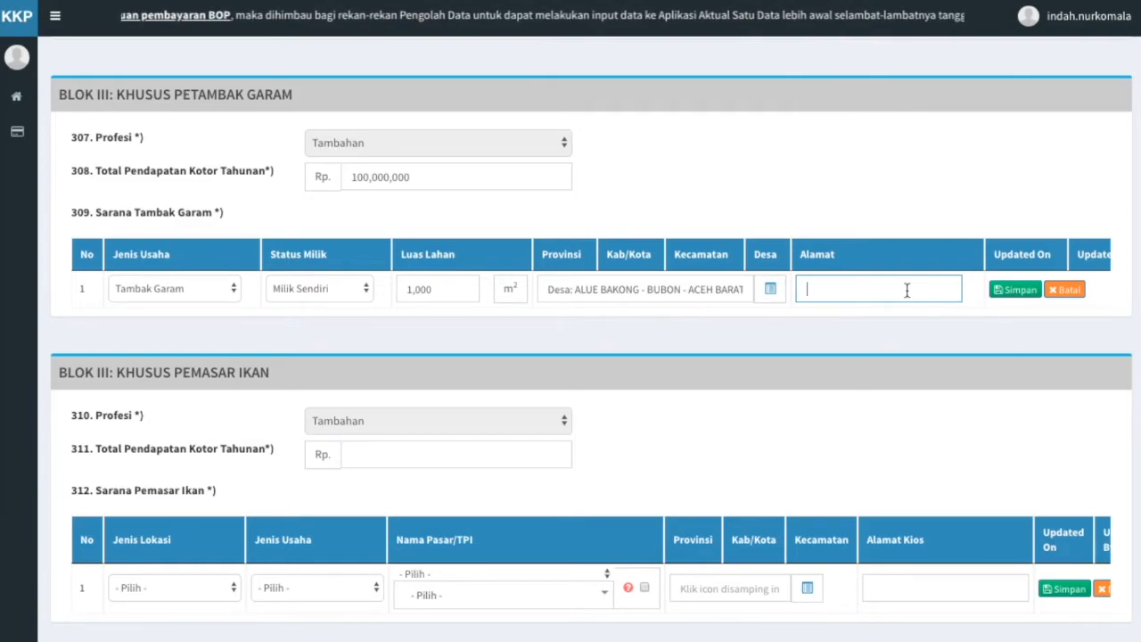
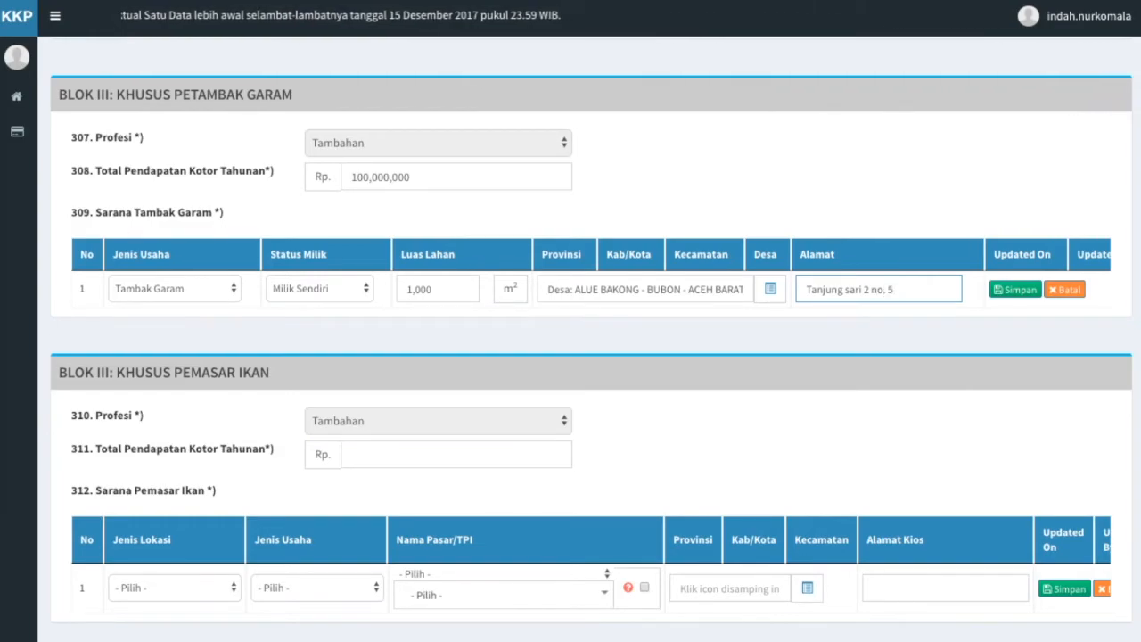
left_click(937, 347)
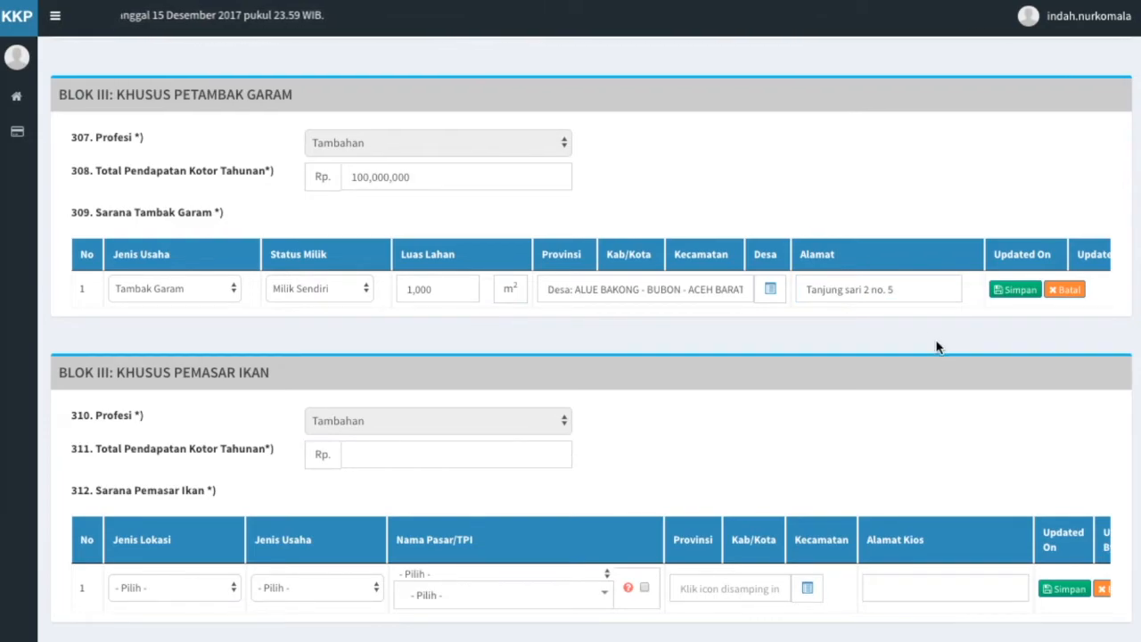
Save the Sarana Tambak Garam row with Simpan.
left_click(1014, 293)
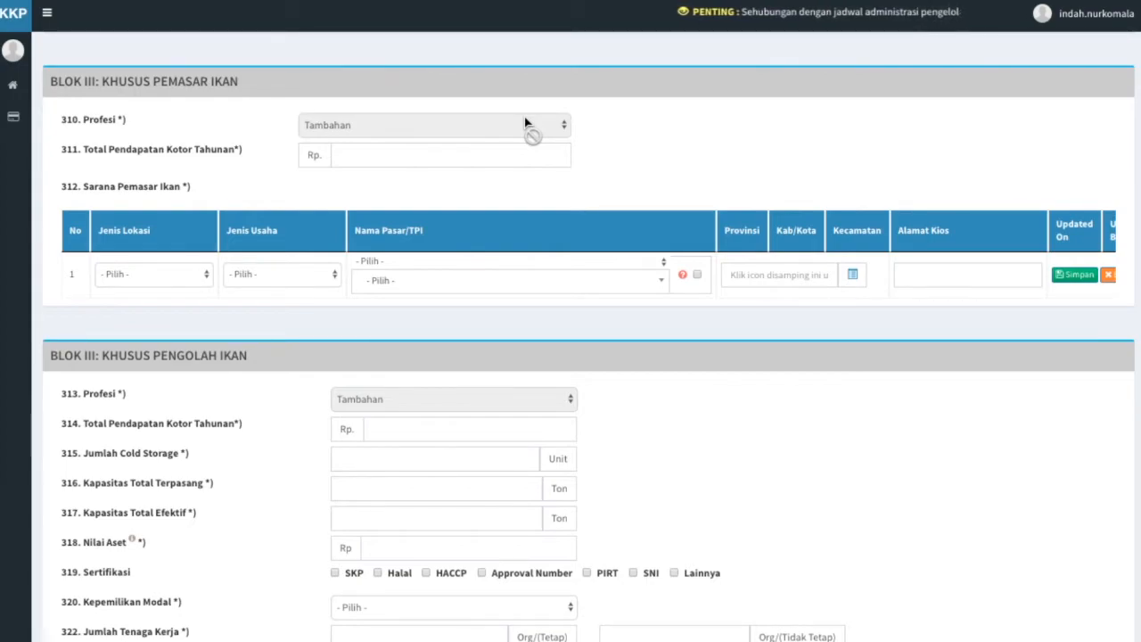
Enter Rp 500,000,000 as the fish marketer's annual income in field 311.
left_click(532, 155)
type("500,000,000")
left_click(535, 190)
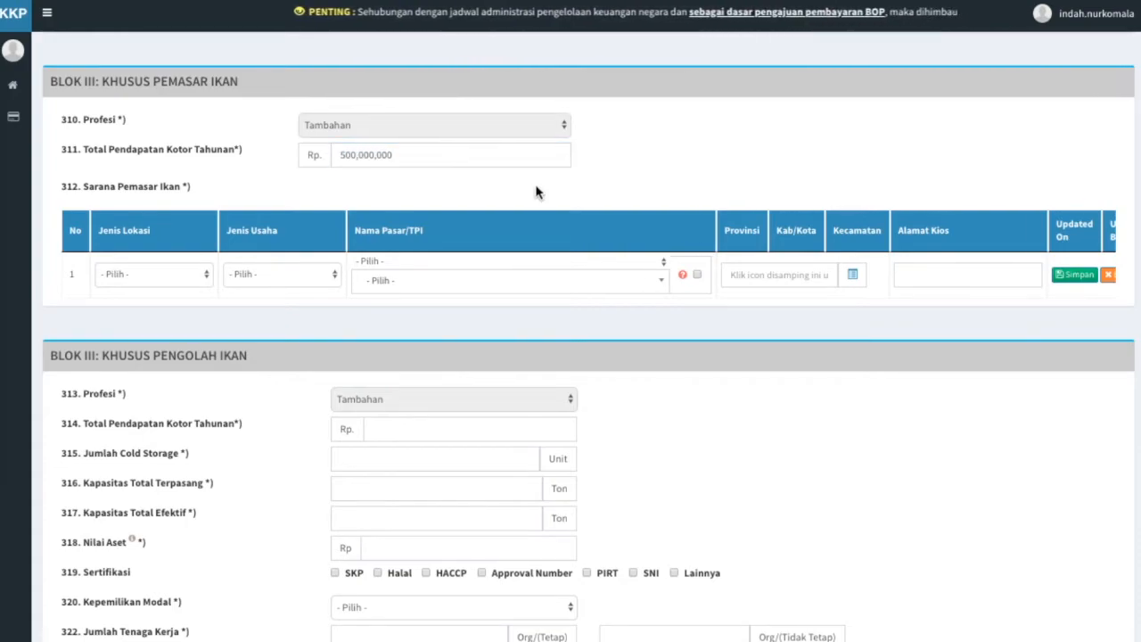
Set location type Pasar and business type Grosir, then search 'johan' for the market.
left_click(192, 281)
left_click(190, 283)
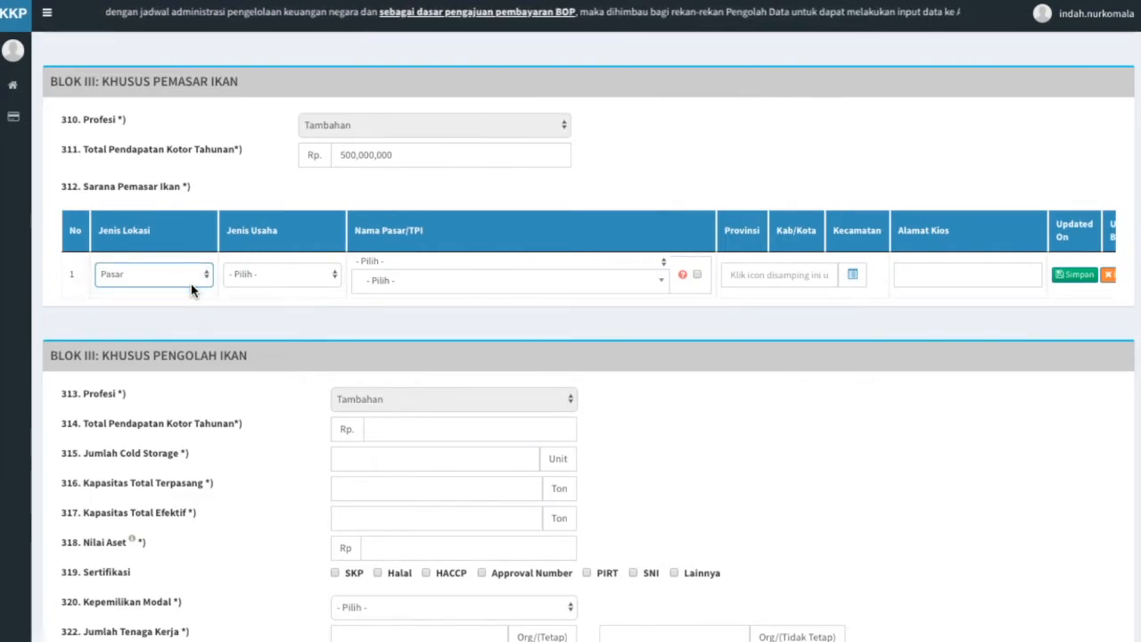
left_click(313, 276)
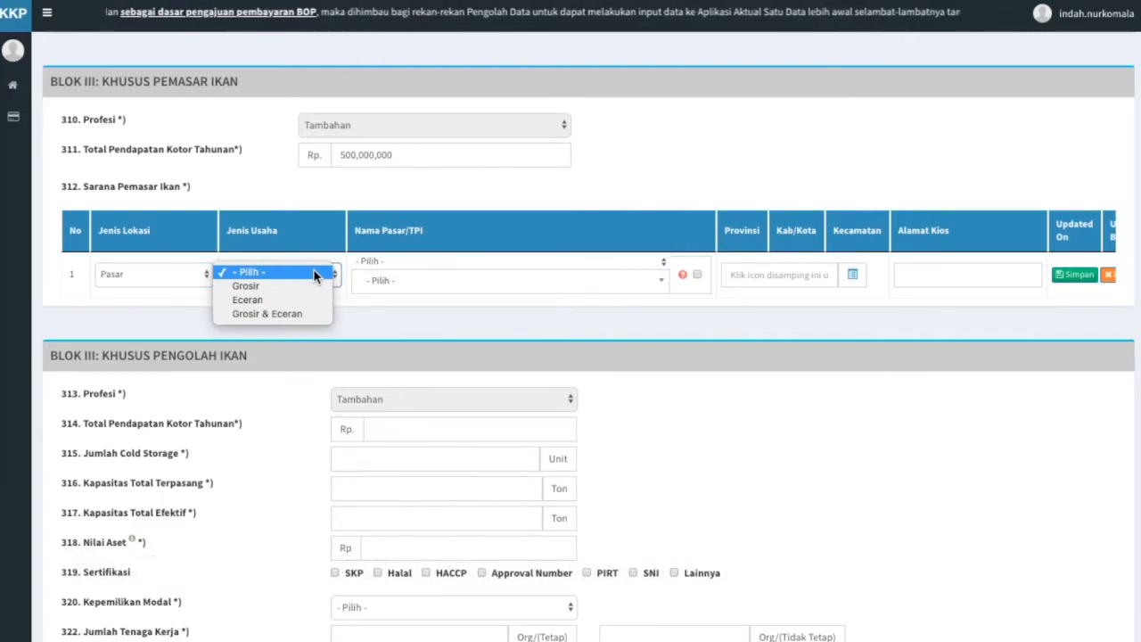
left_click(316, 285)
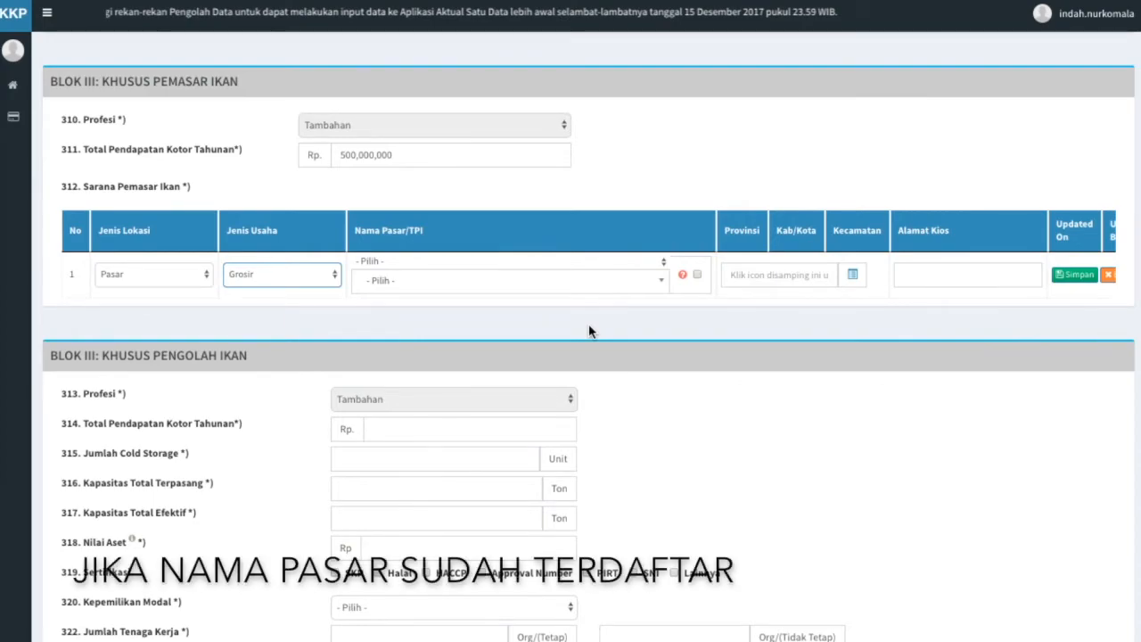
left_click(659, 282)
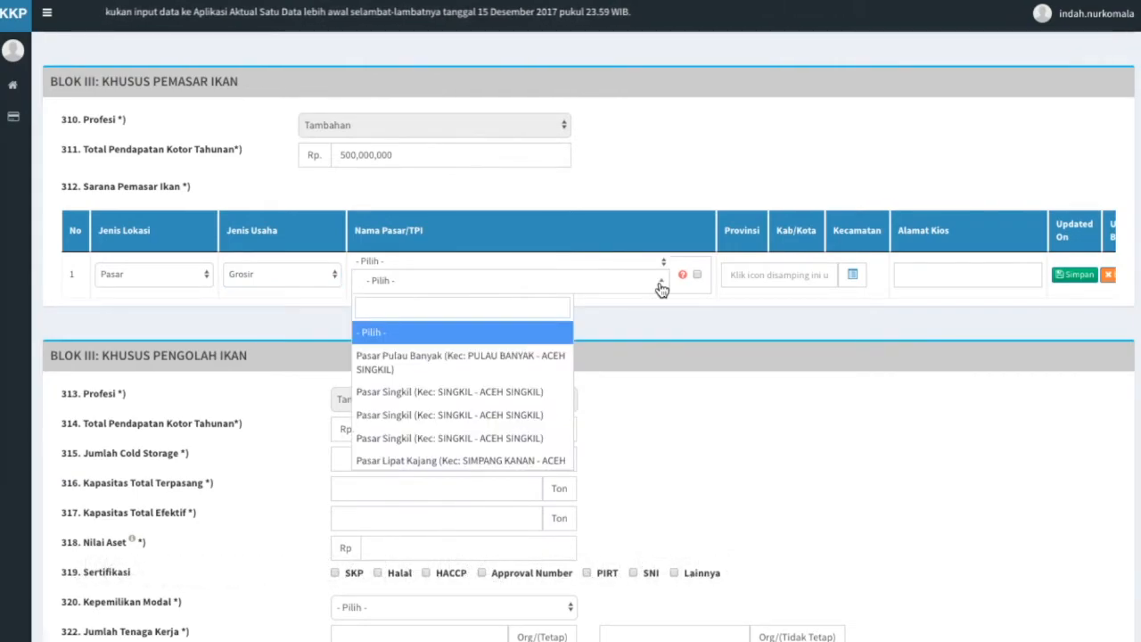
type("johan")
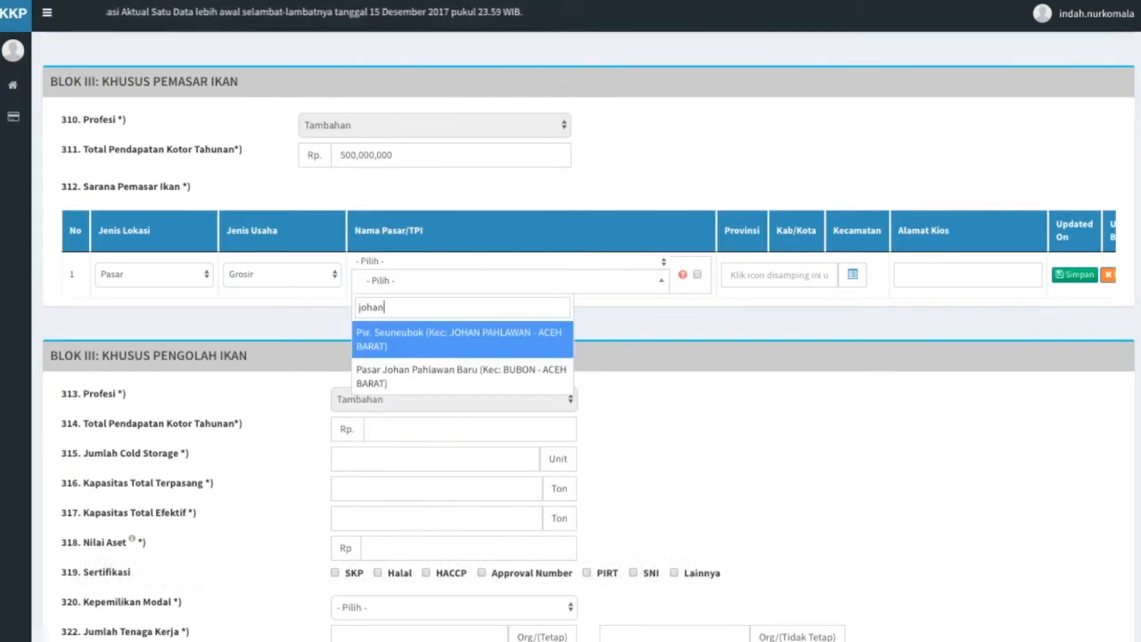
left_click(522, 340)
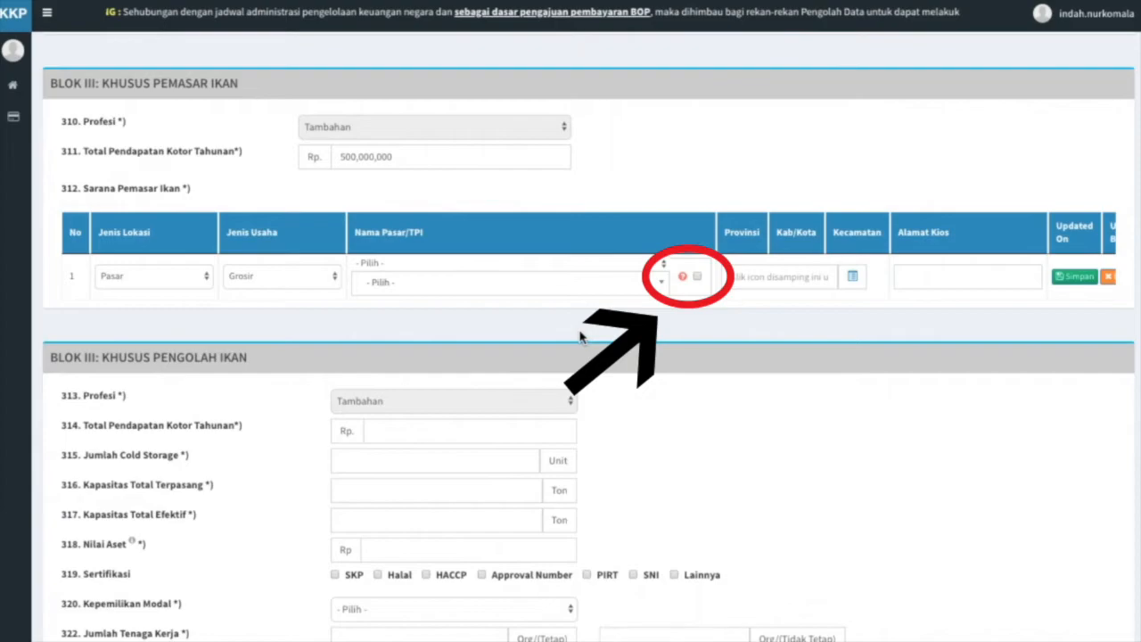
Enter 'Pasar Johan Pahlawan Baru' as an unlisted market name.
left_click(697, 276)
type("Pasar Johan Pahlawan Baru")
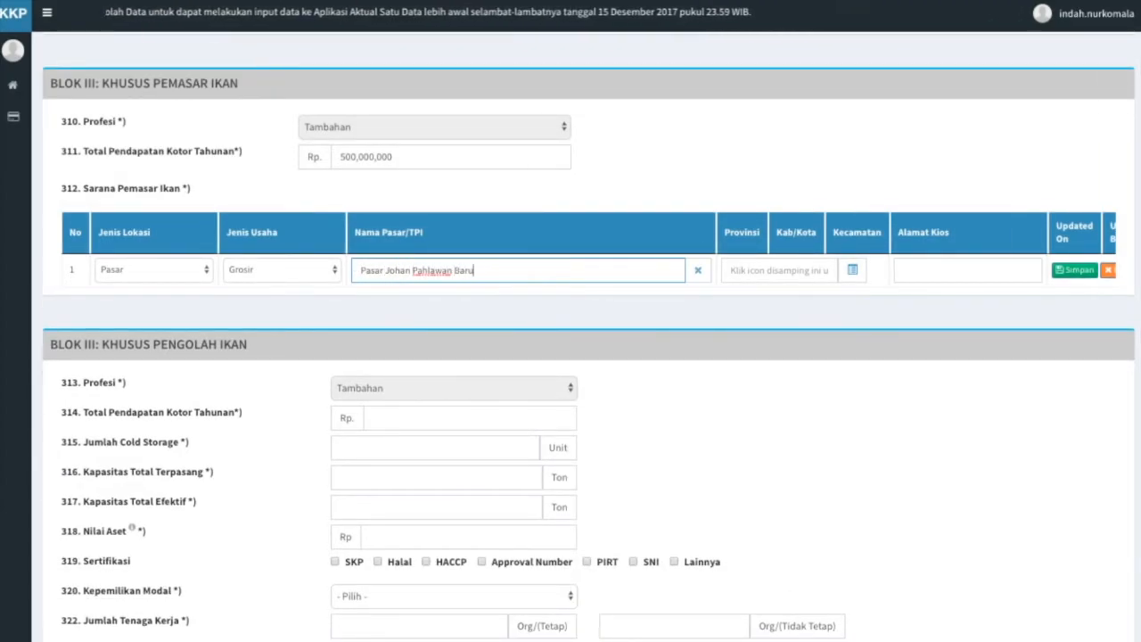
left_click(701, 320)
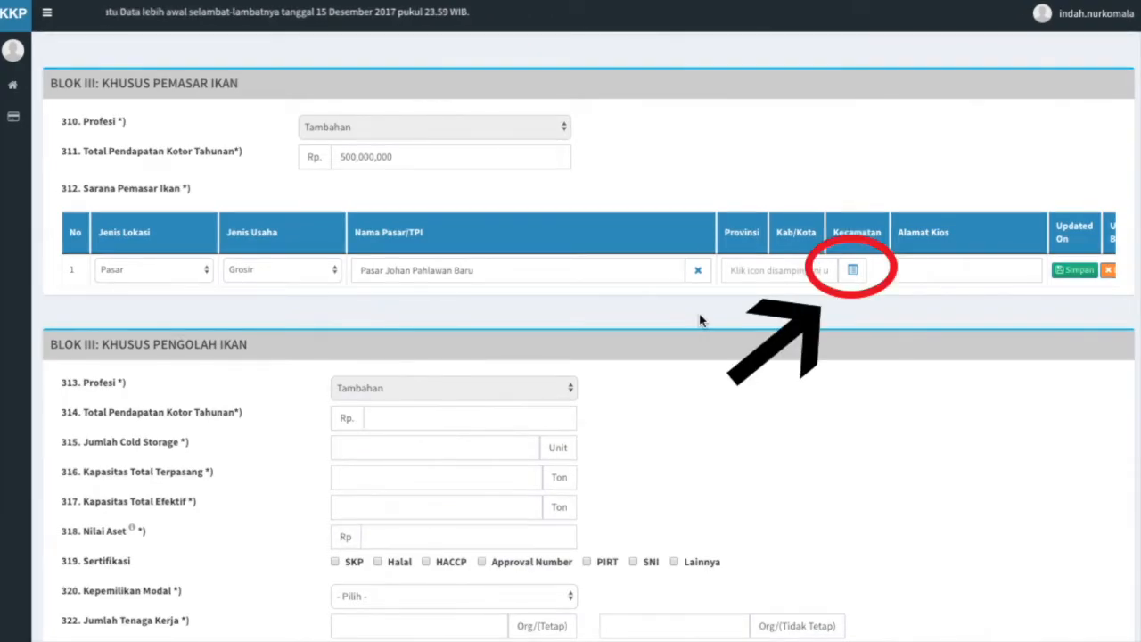
Set the kiosk's district to BUBON, ACEH BARAT via the region lookup.
left_click(848, 269)
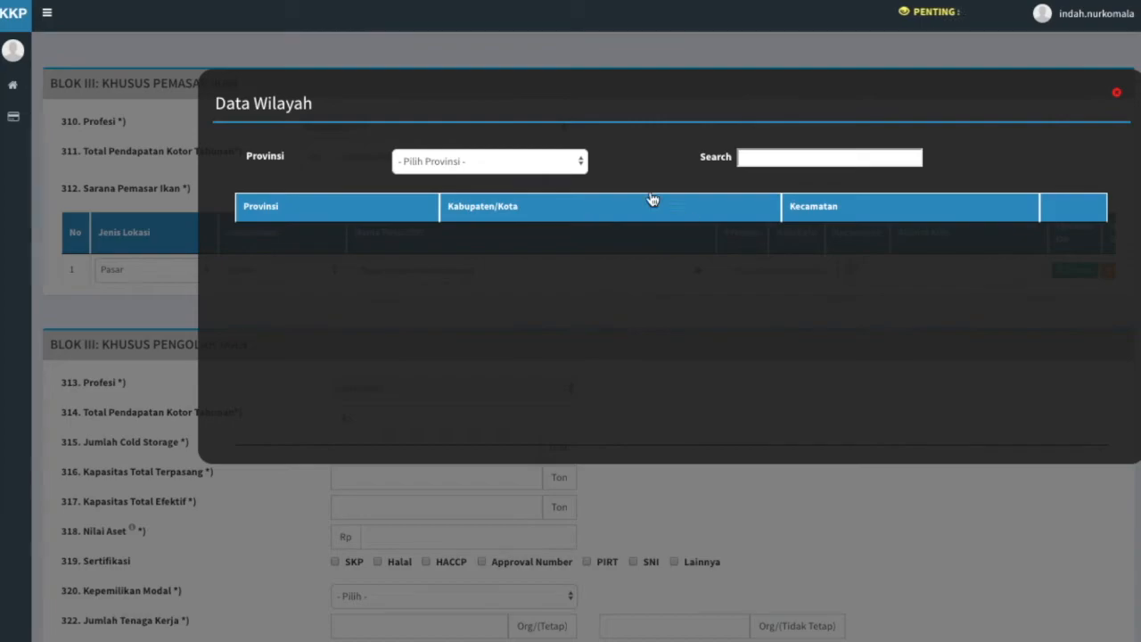
left_click(586, 162)
left_click(581, 180)
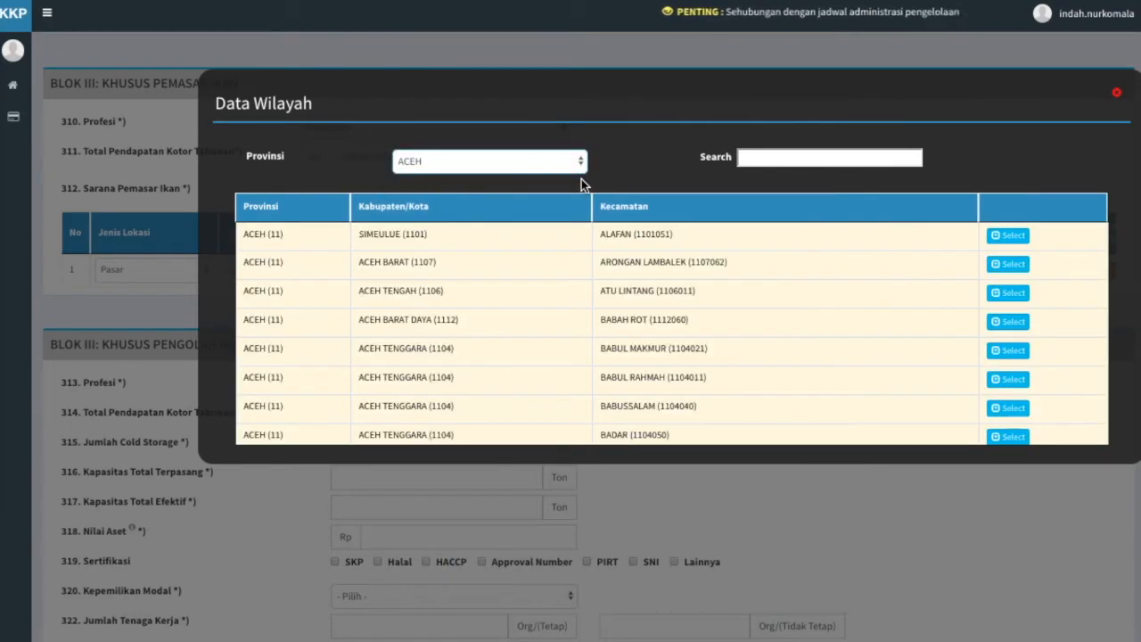
left_click(760, 160)
type("aceh barat")
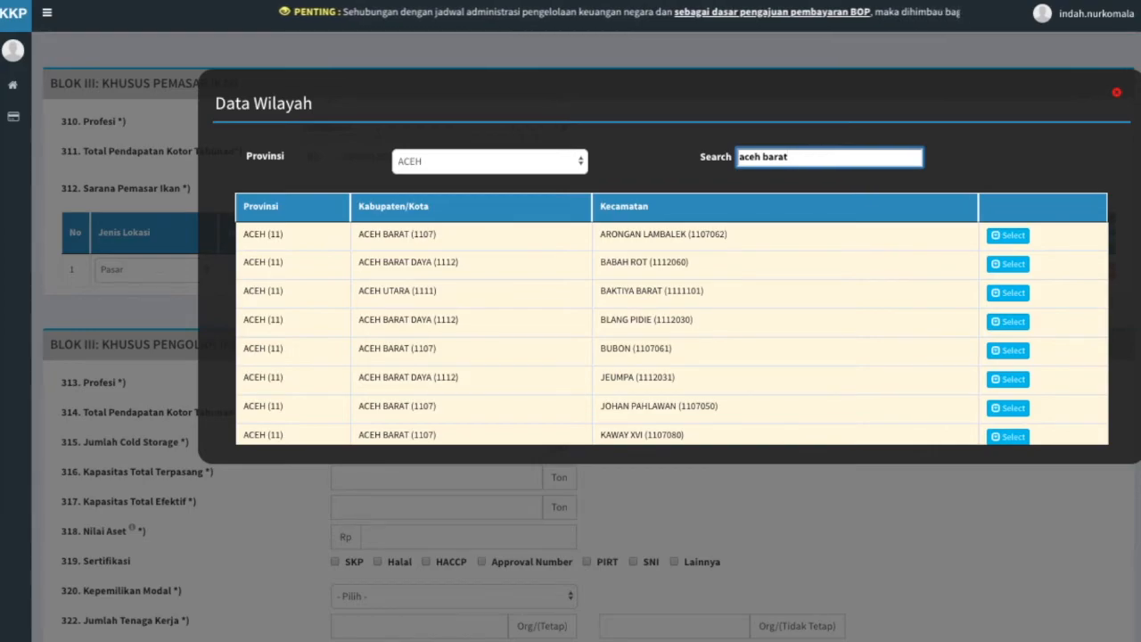
left_click(1025, 352)
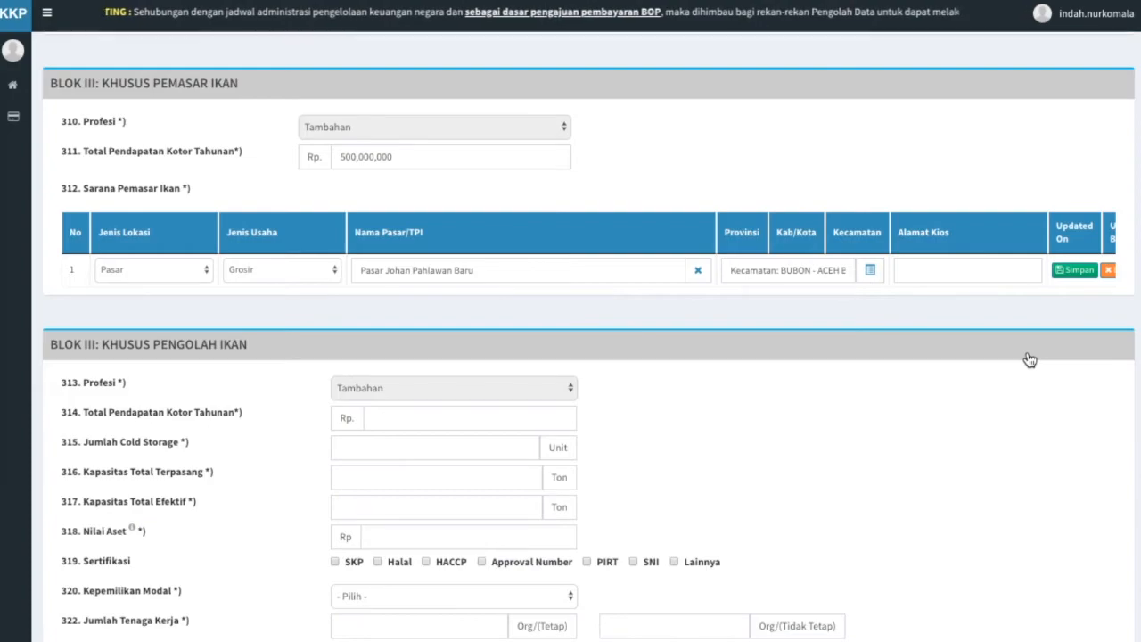
Enter 'Jalan Johan Pahlawan Baru Utara' as the kiosk address.
left_click(983, 270)
type("Jal")
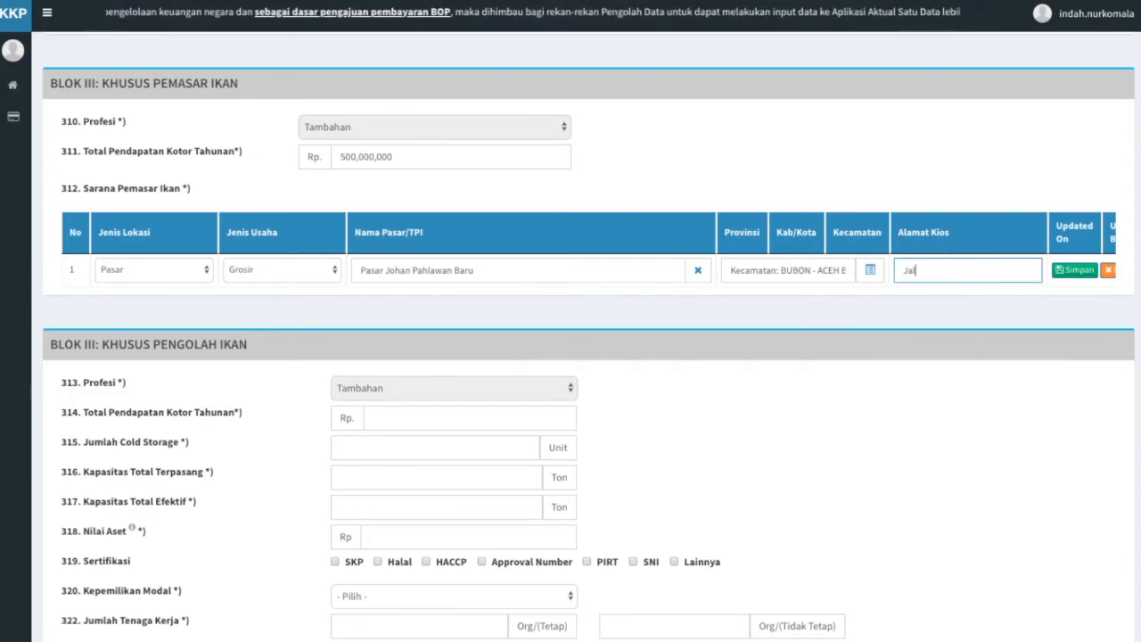
type("an Johan ")
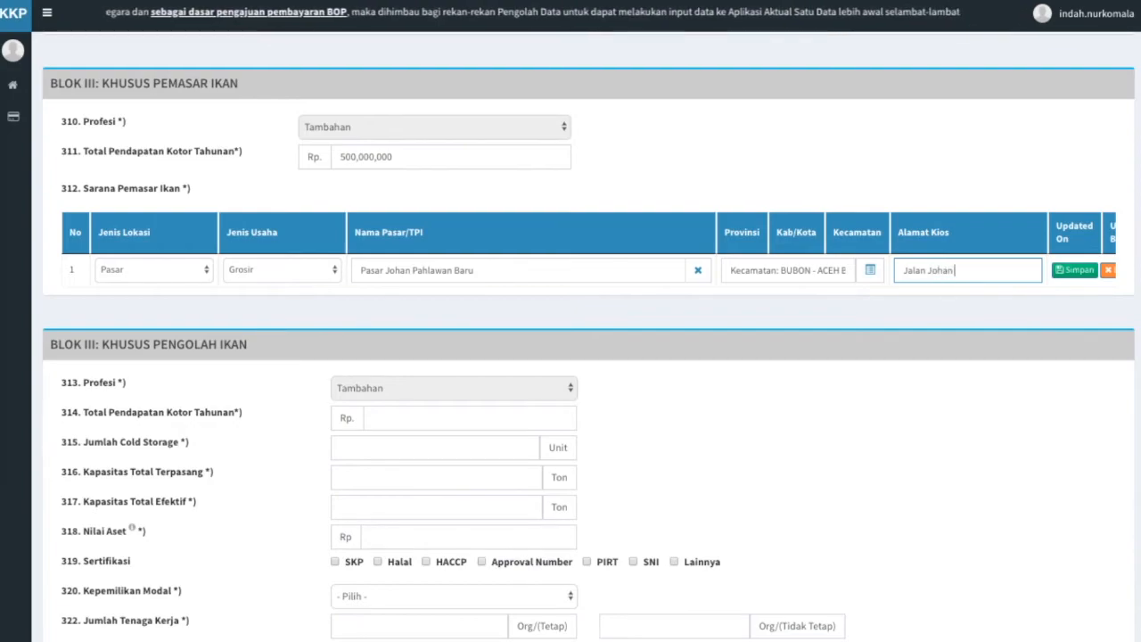
type("Pahlawan Baru")
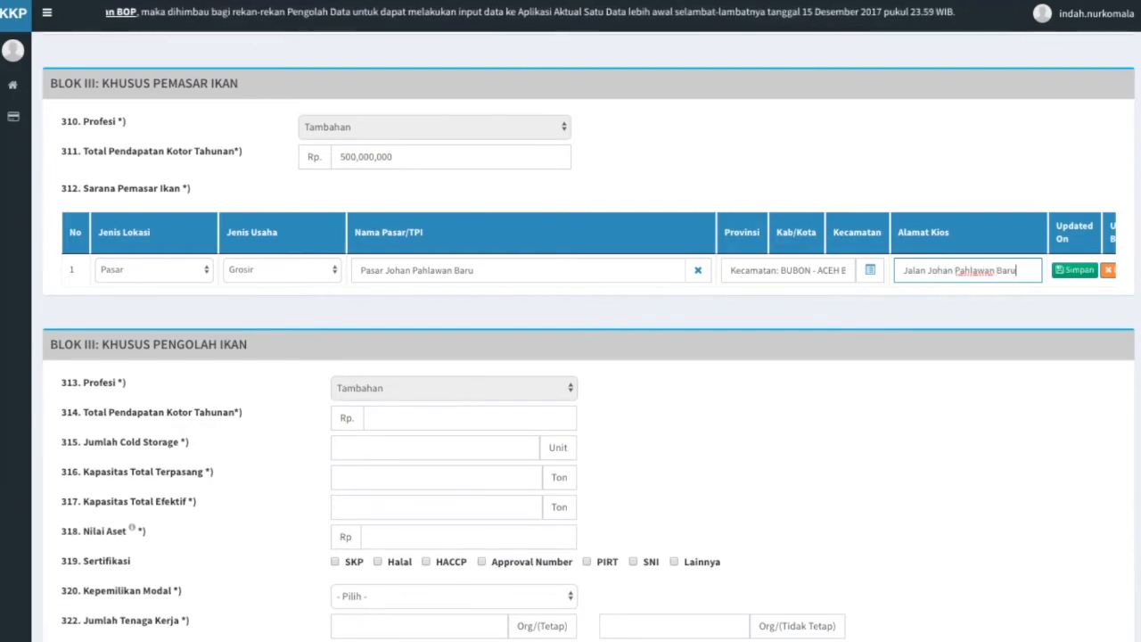
type(" Utara")
left_click(996, 311)
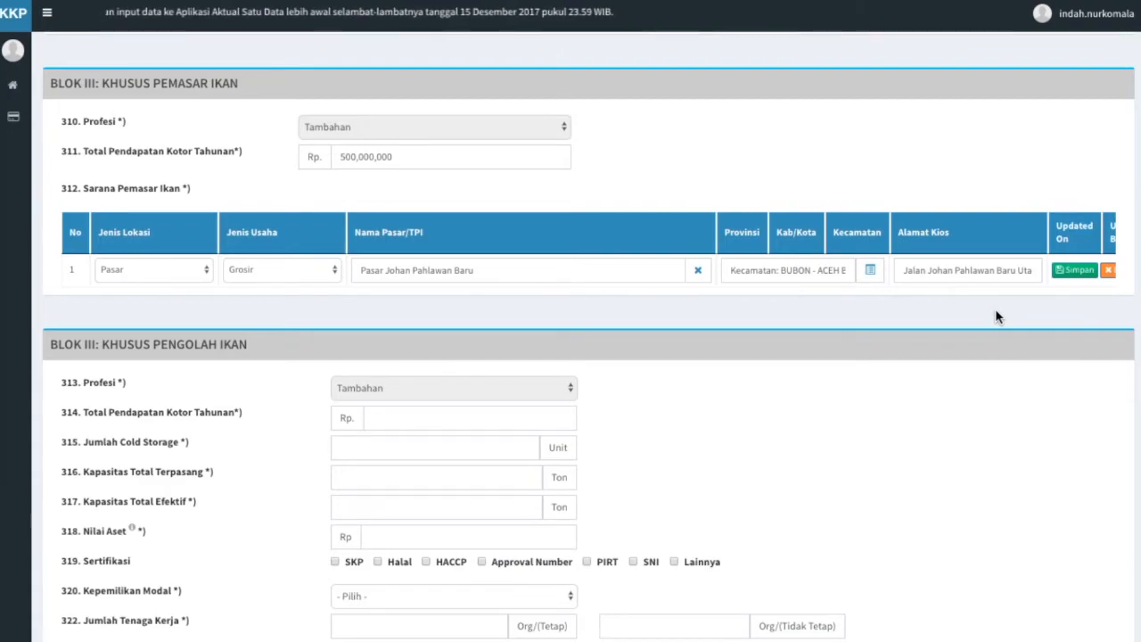
Save the Sarana Pemasar Ikan row with Simpan.
left_click(1077, 271)
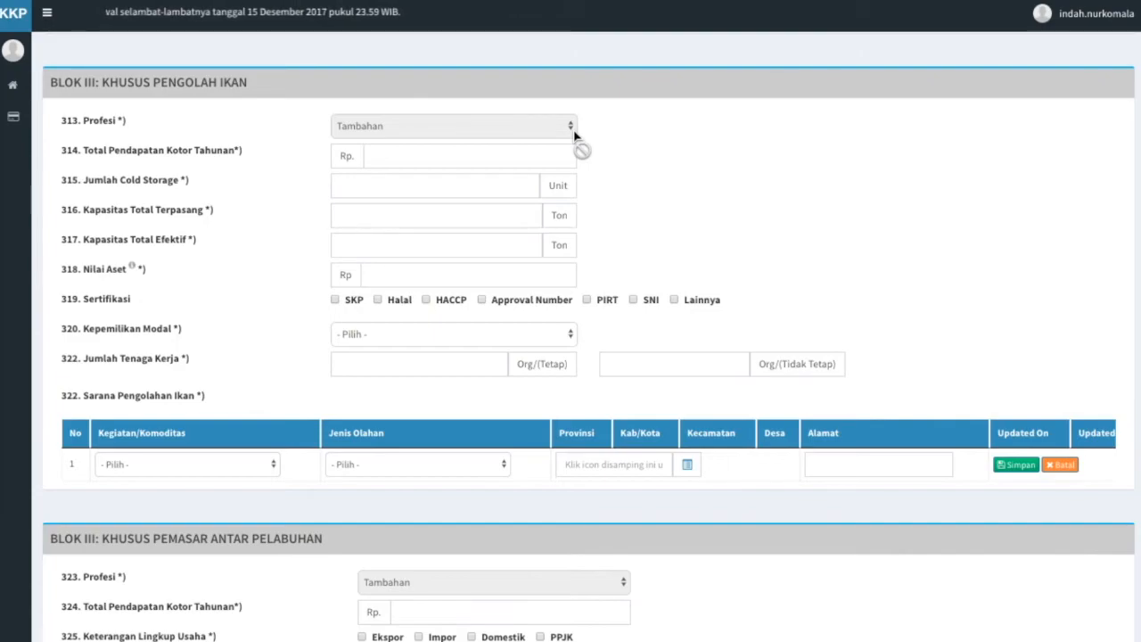
Enter 500,000,000 as the processor's annual gross revenue and 1 cold storage unit.
left_click(522, 155)
type("500,000,000")
left_click(617, 191)
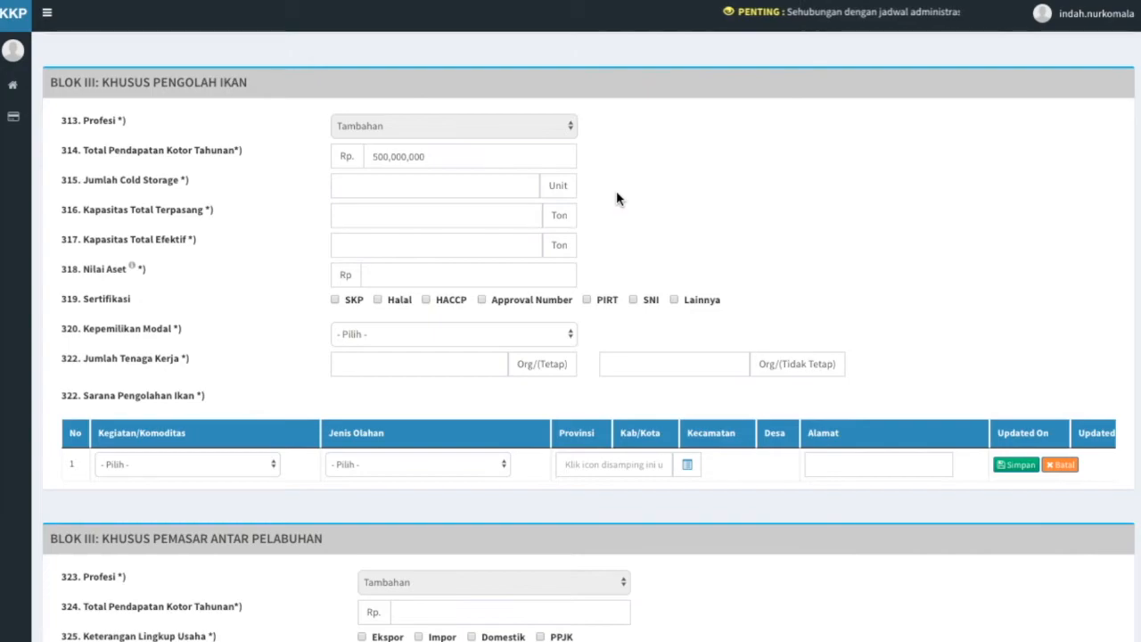
left_click(452, 182)
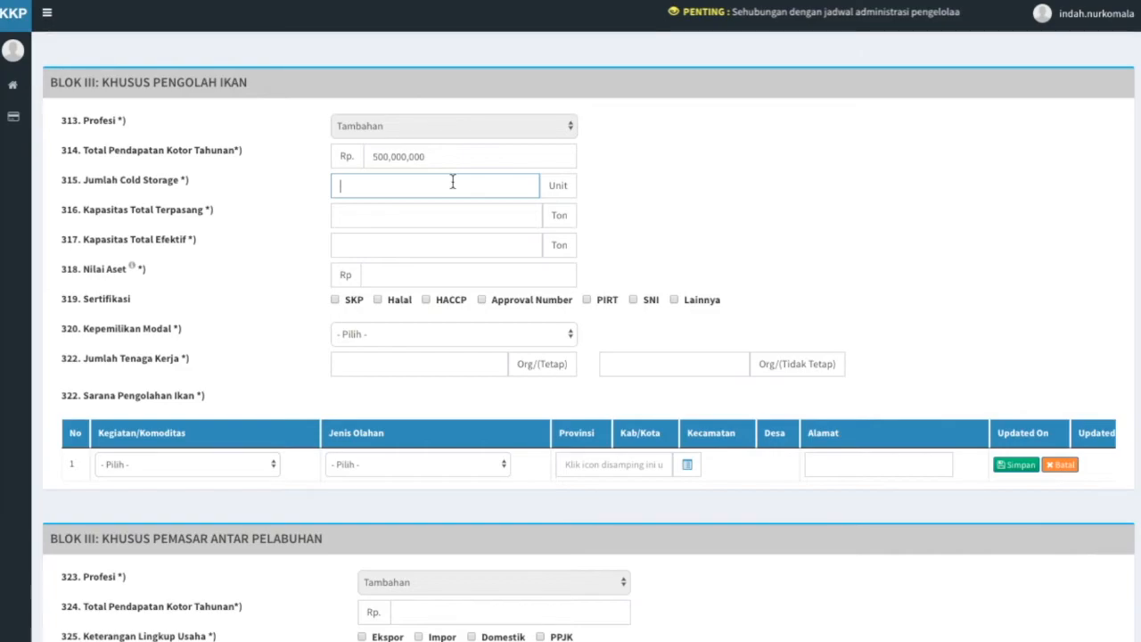
type("1")
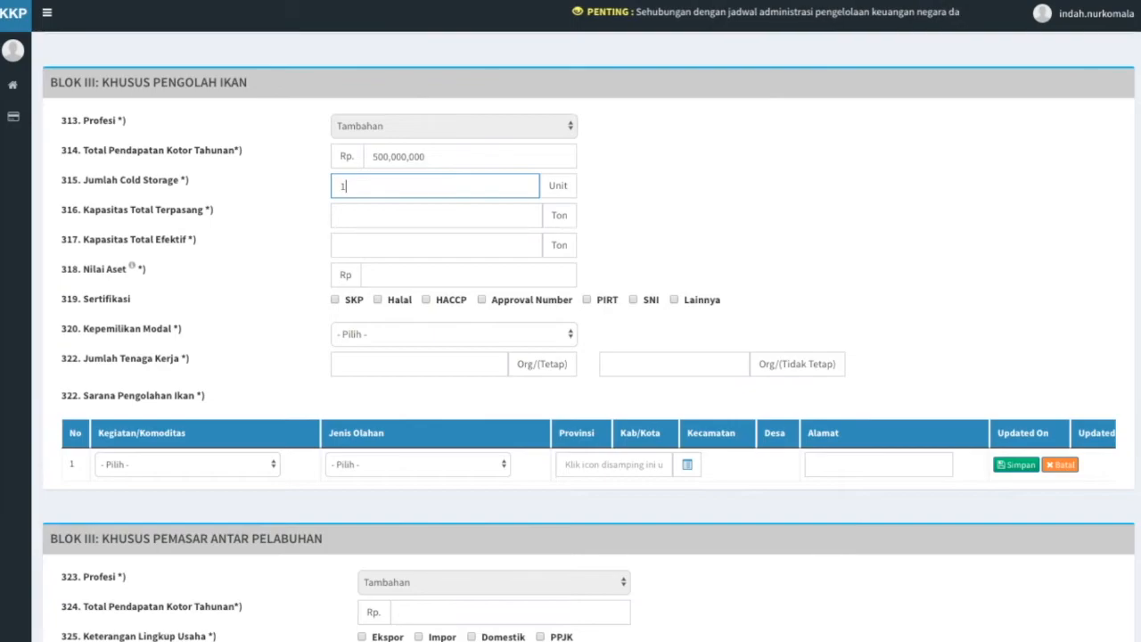
left_click(592, 214)
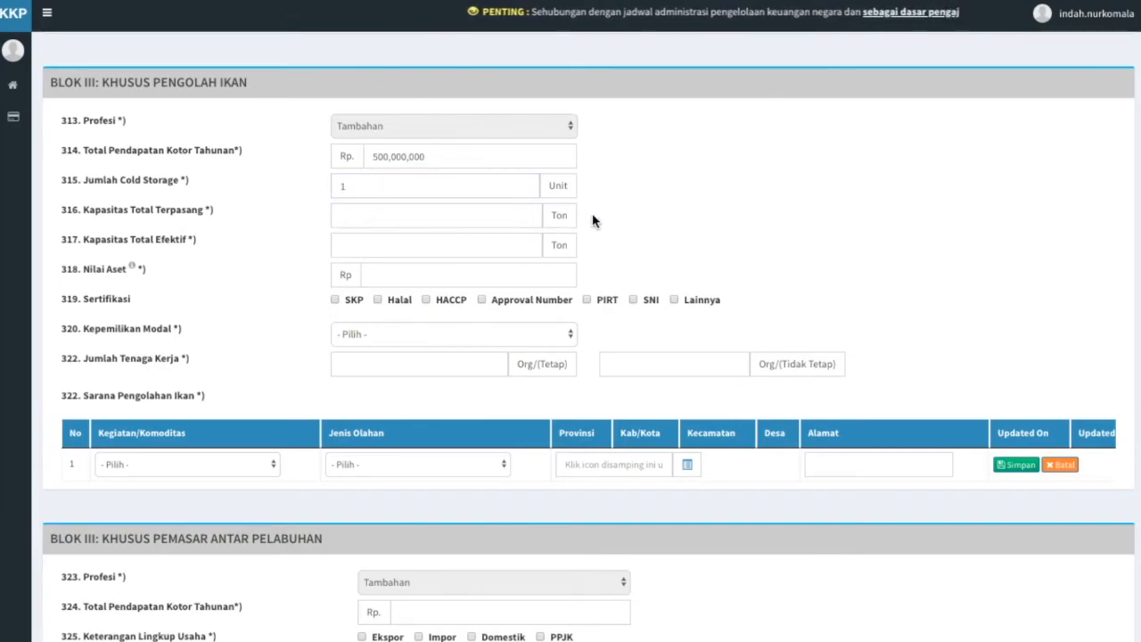
Set installed capacity to 20 tons, effective capacity to 15 tons, and assets to 100,000,000.
left_click(446, 212)
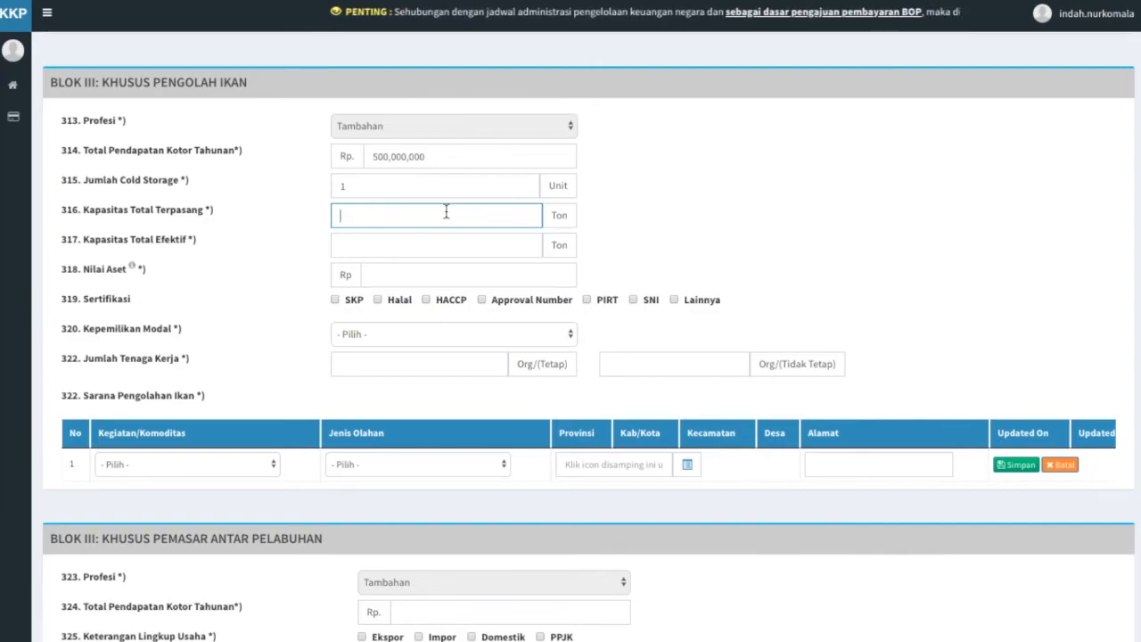
type("20")
left_click(614, 255)
left_click(507, 248)
type("15")
left_click(657, 258)
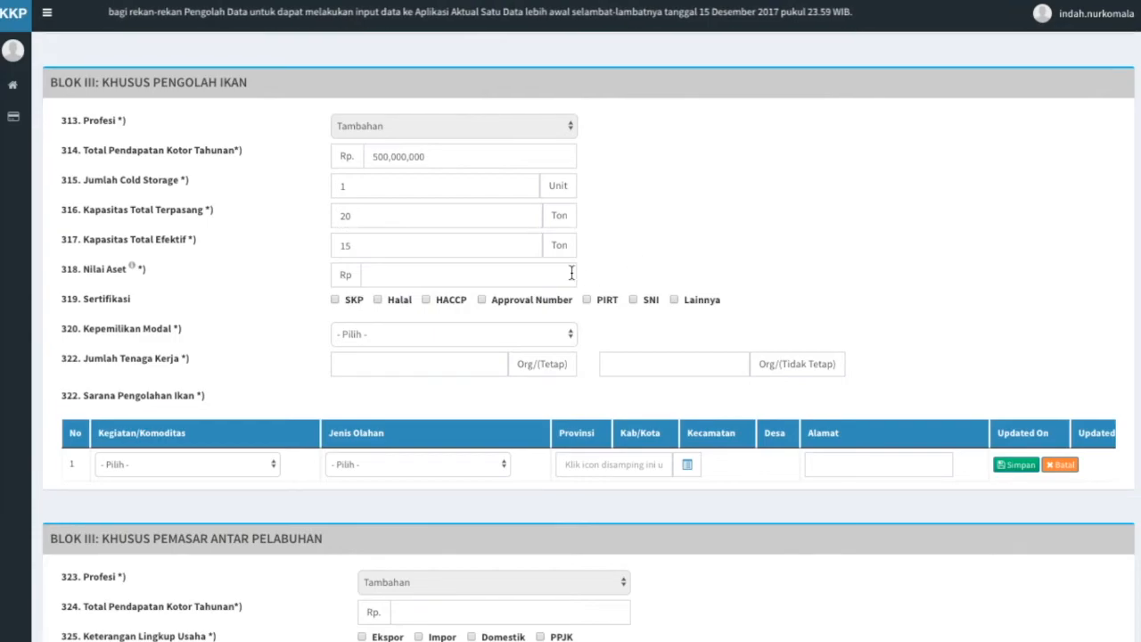
left_click(531, 273)
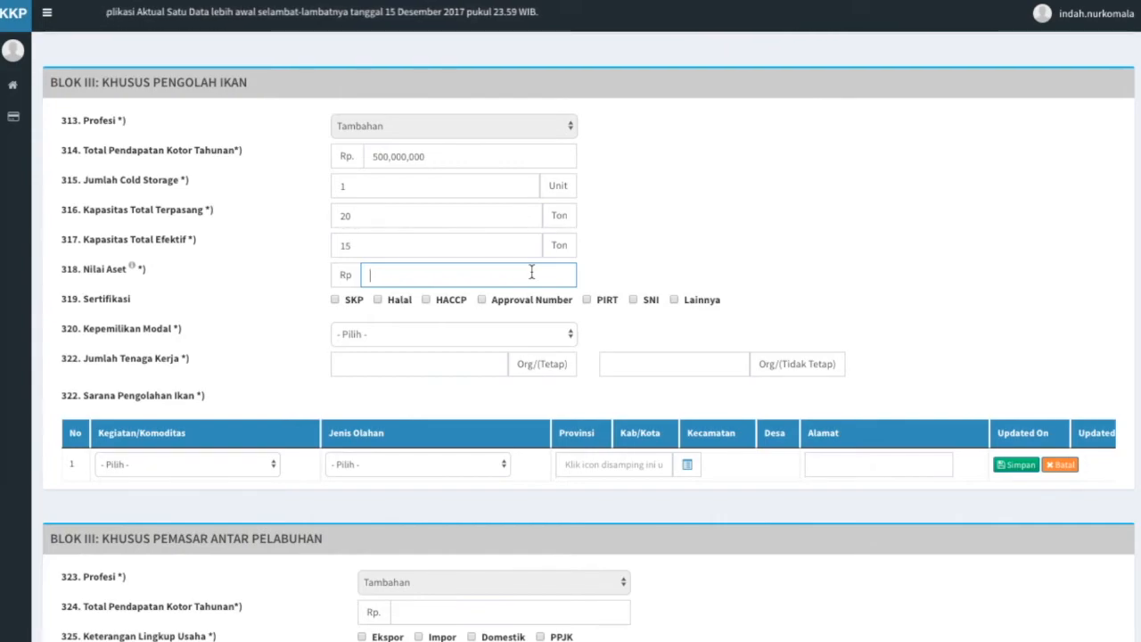
type("100,000,000")
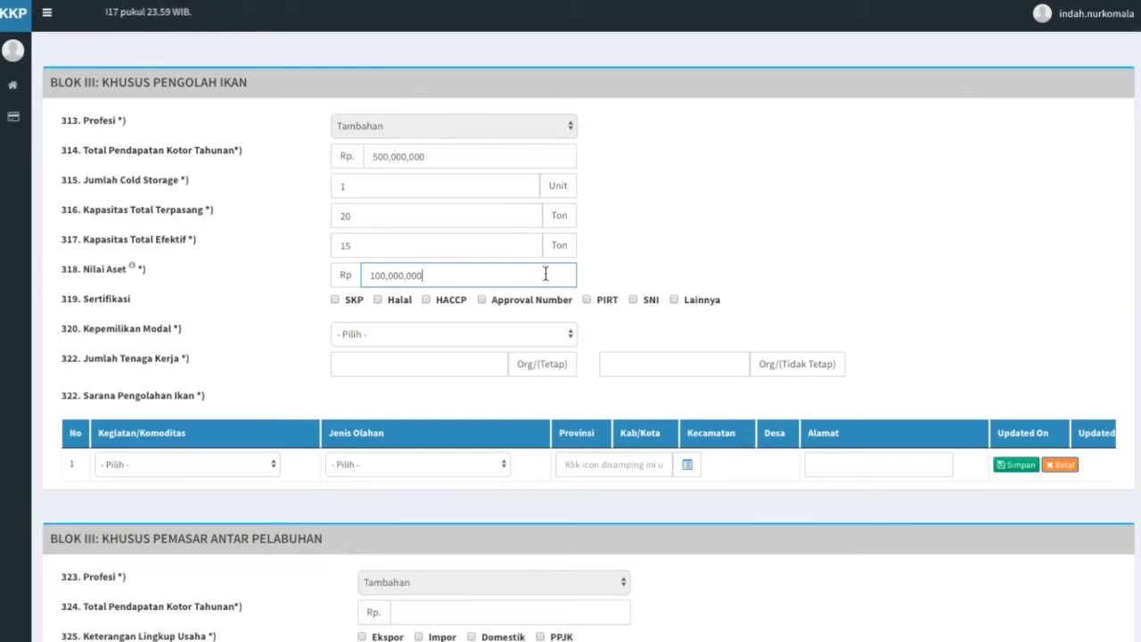
left_click(622, 290)
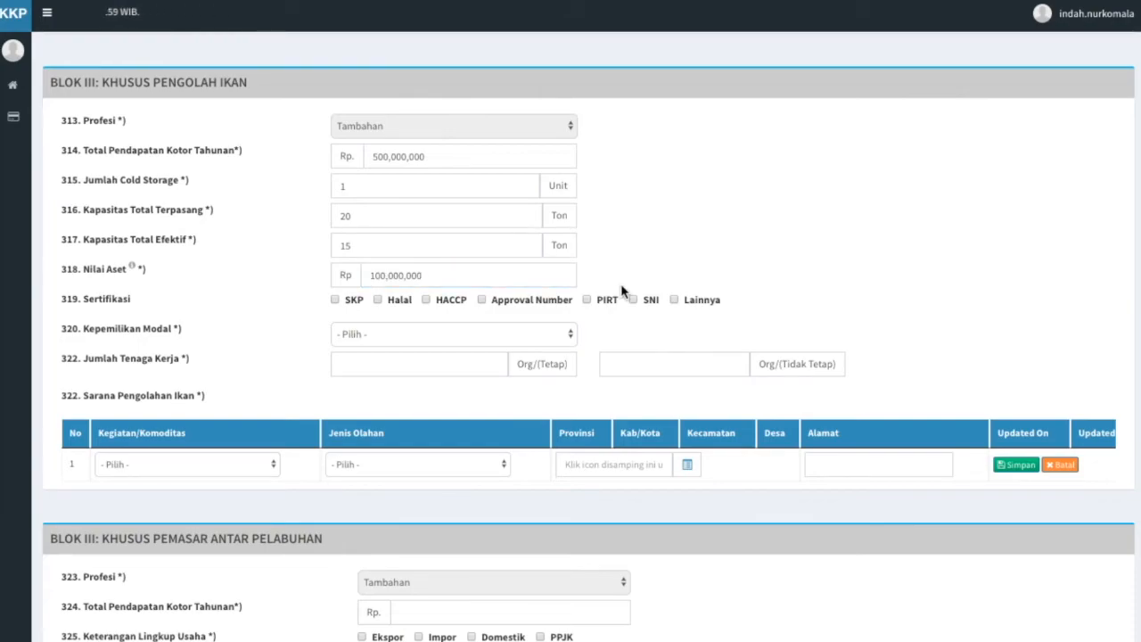
Tick the SKP, Halal and HACCP certifications.
left_click(336, 299)
left_click(376, 299)
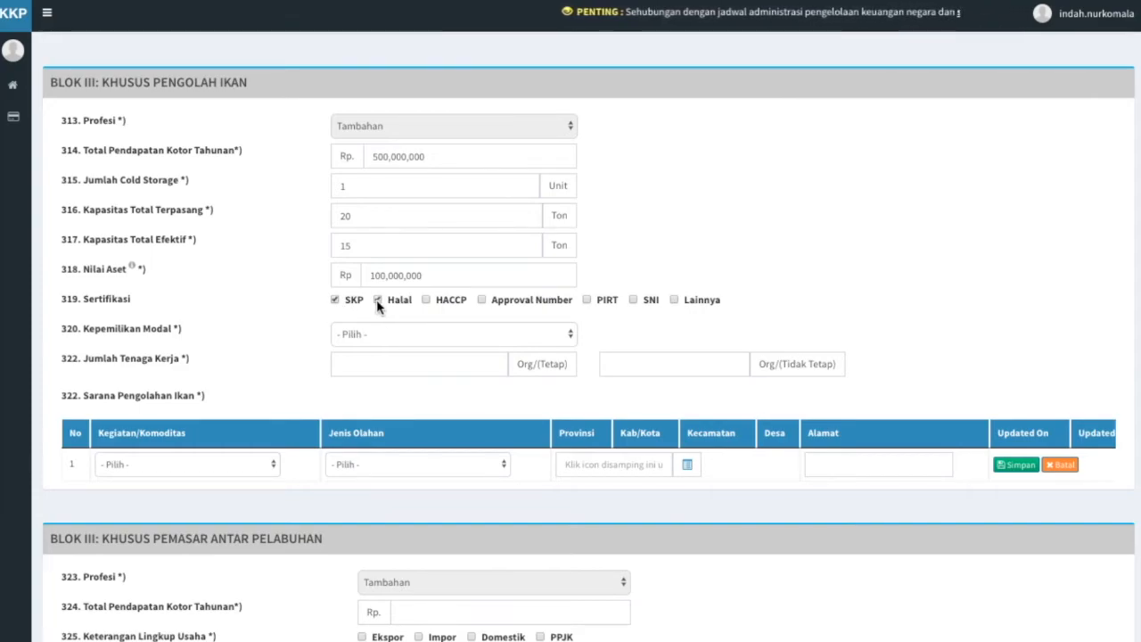
left_click(428, 302)
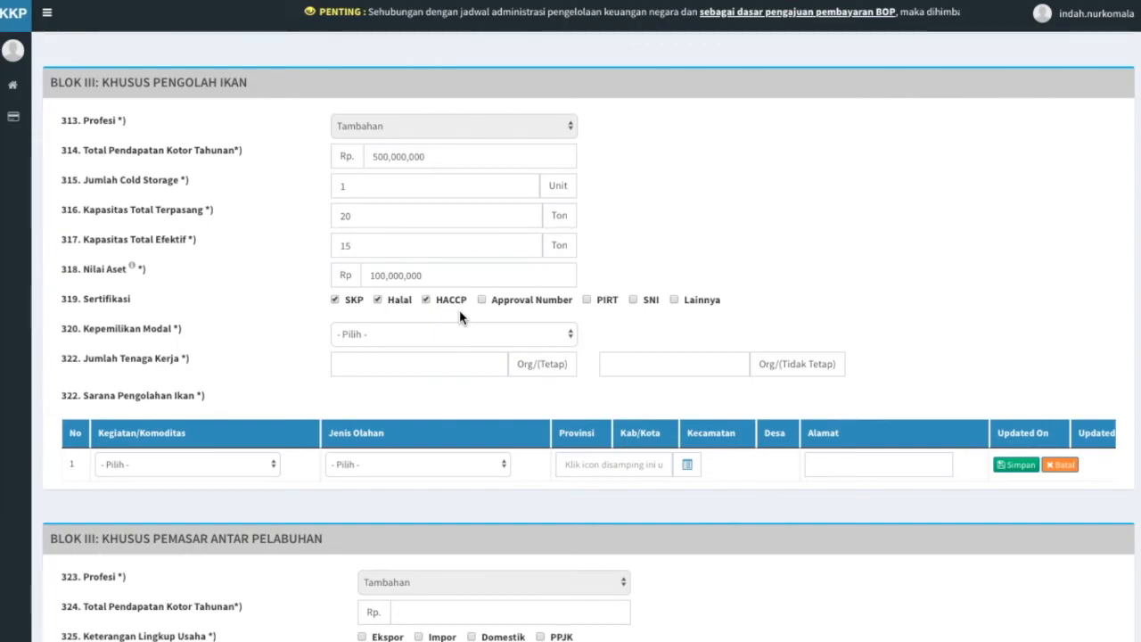
Set capital ownership to PMA with Norway as the origin country.
left_click(525, 347)
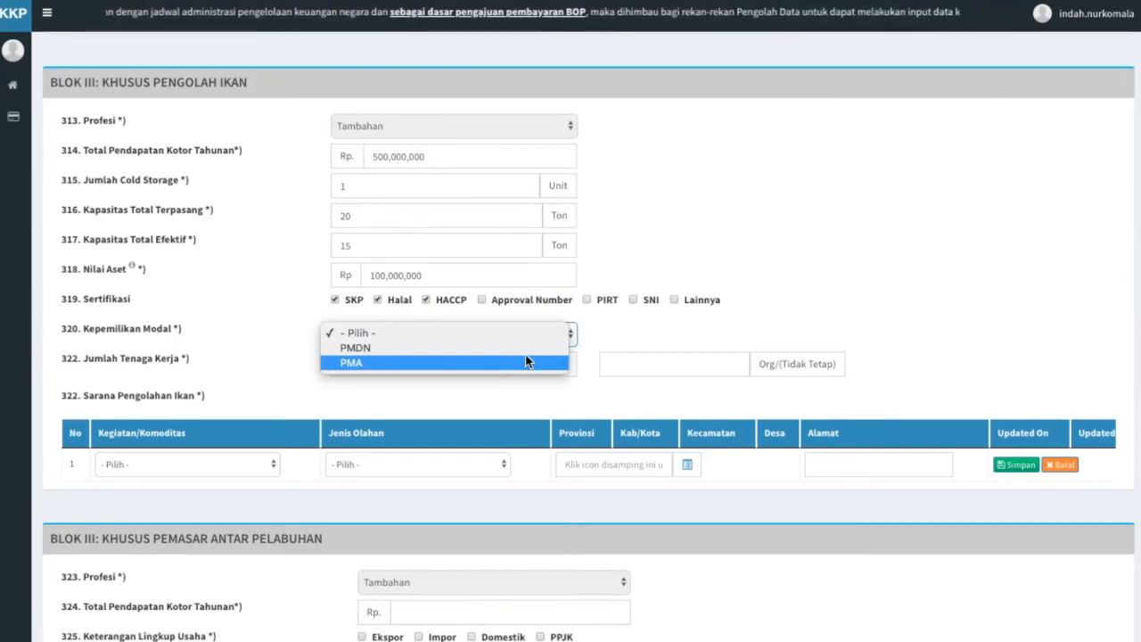
left_click(526, 360)
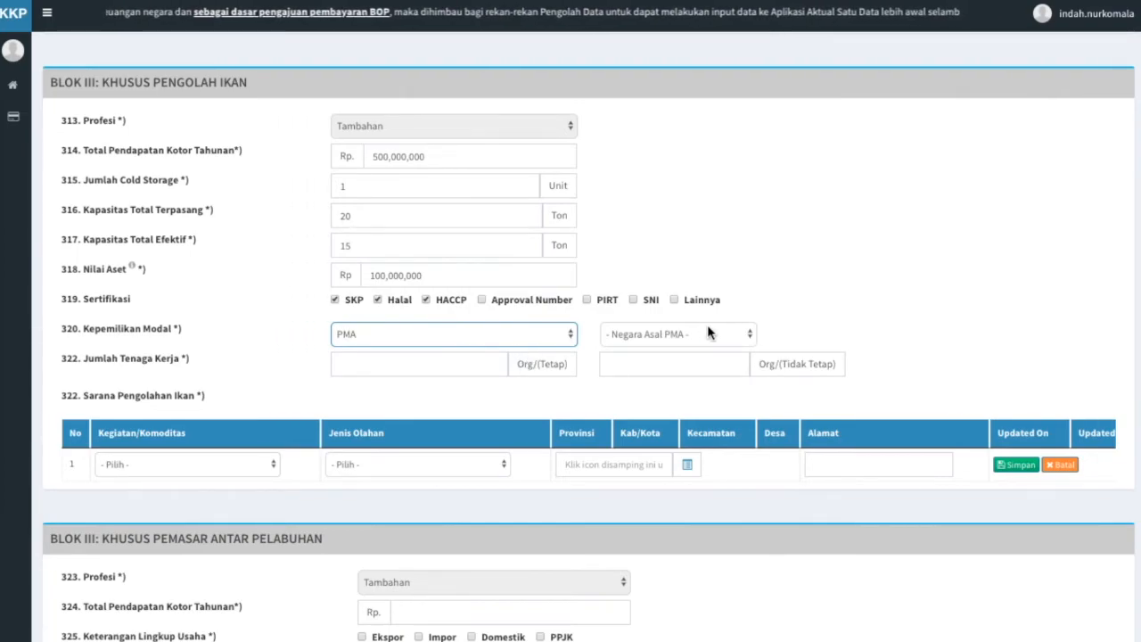
left_click(707, 331)
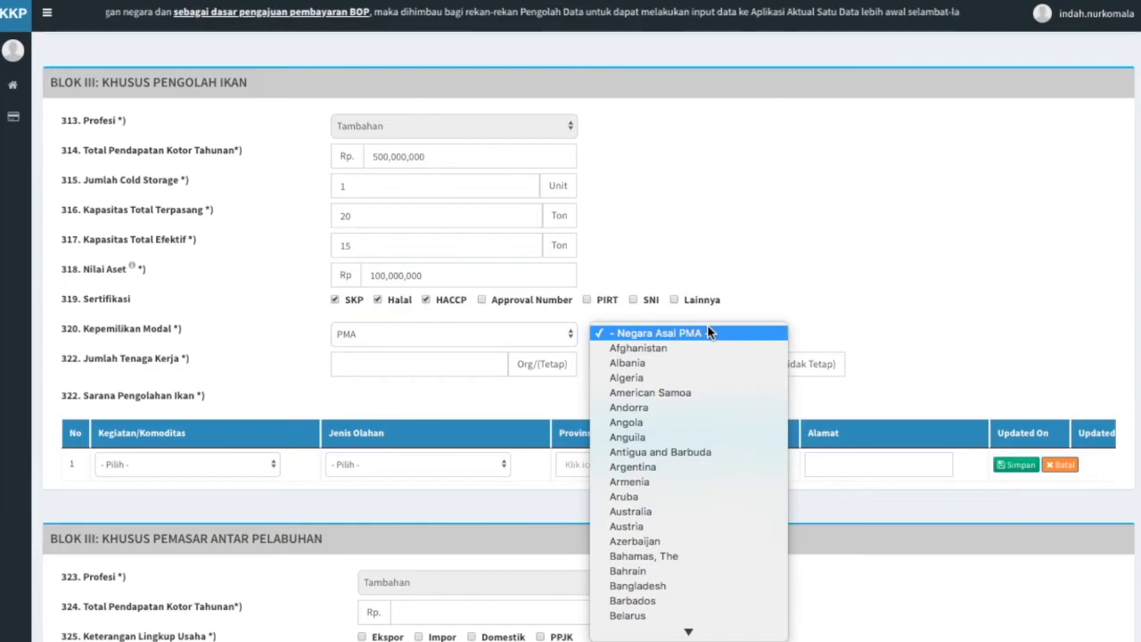
type("norw")
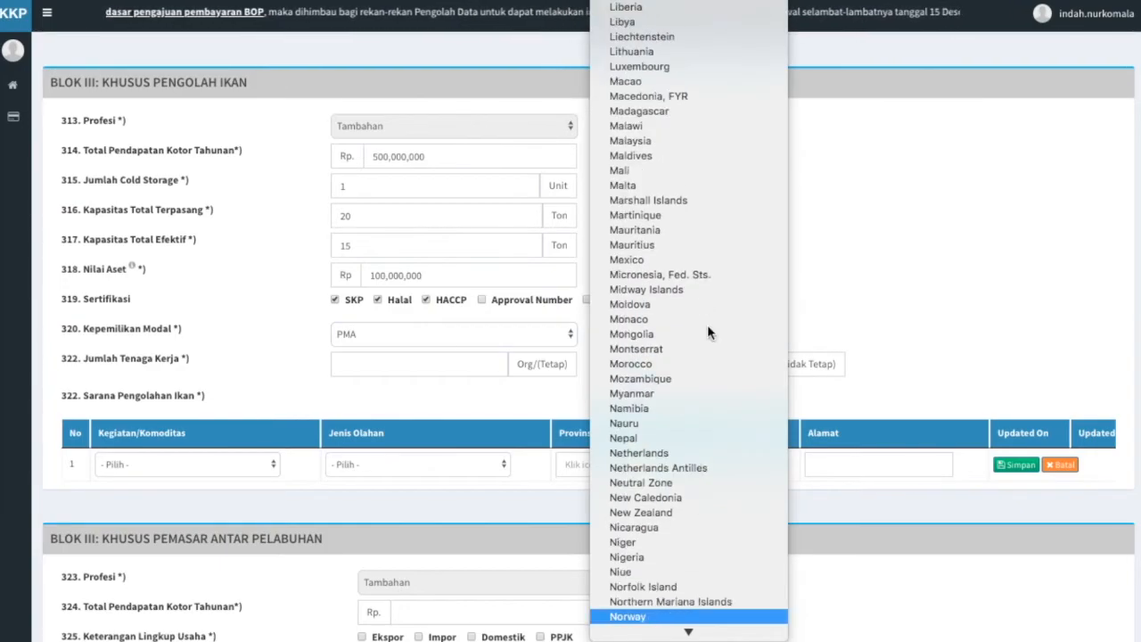
key("Return")
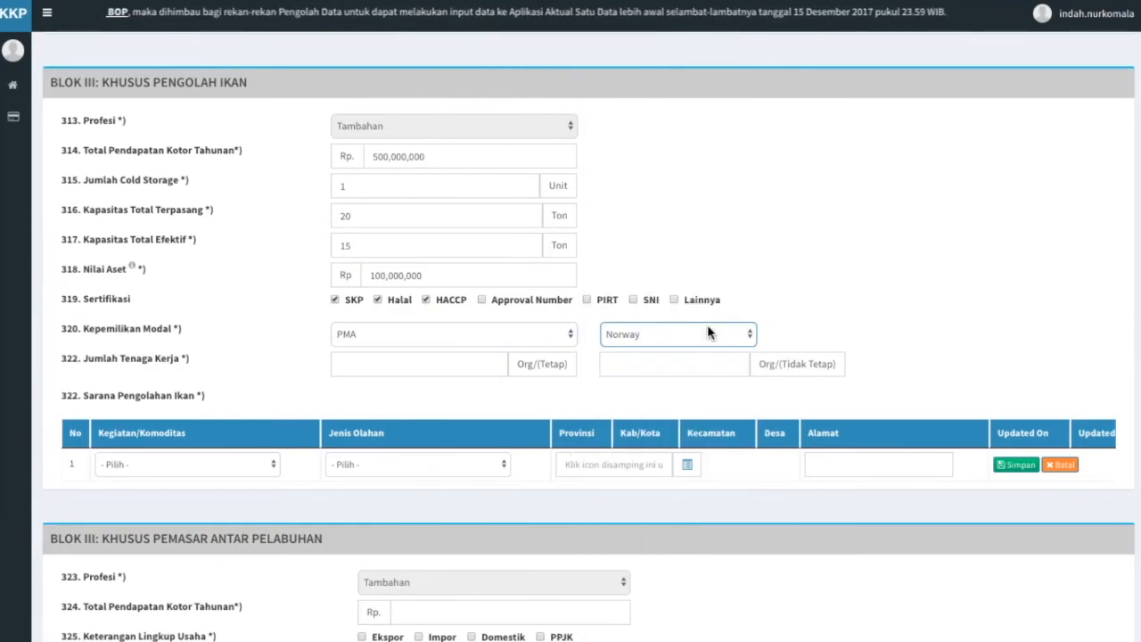
Enter a workforce of 20 permanent and 5 non-permanent workers.
left_click(456, 366)
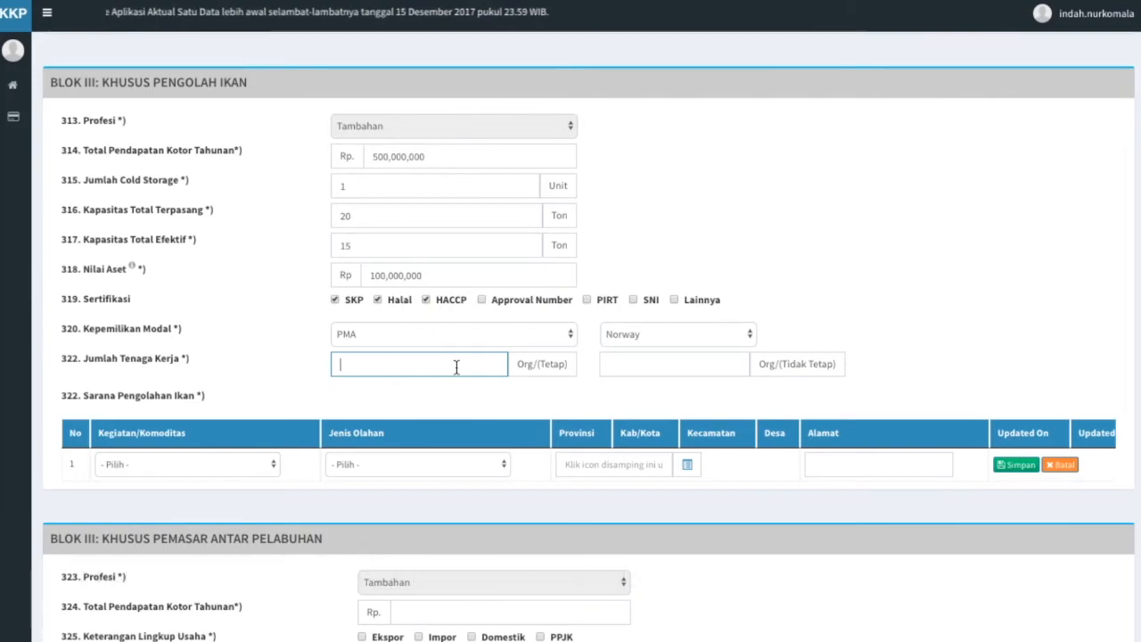
type("20")
left_click(644, 365)
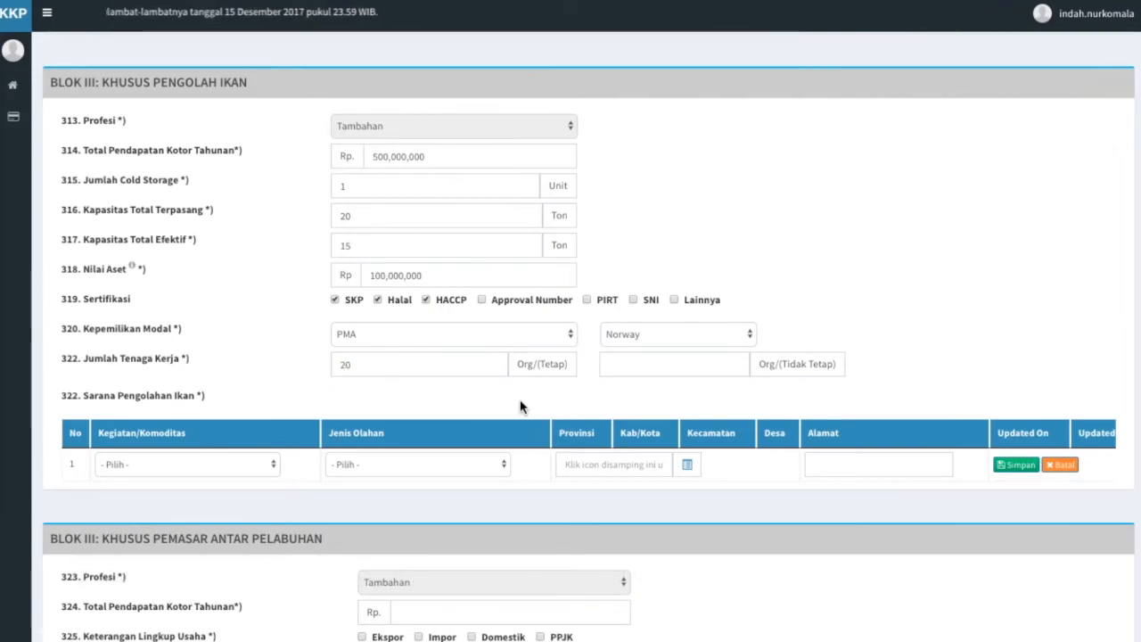
type("5")
left_click(646, 392)
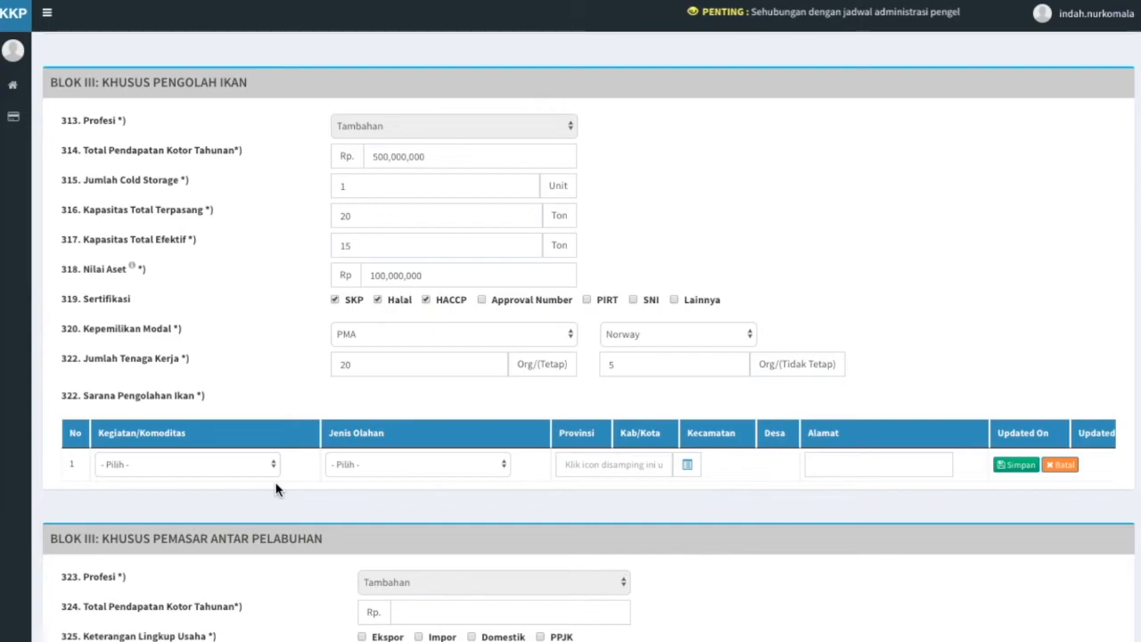
Set the processing activity to Pengalengan with Baby Tuna Kaleng as the product.
left_click(261, 459)
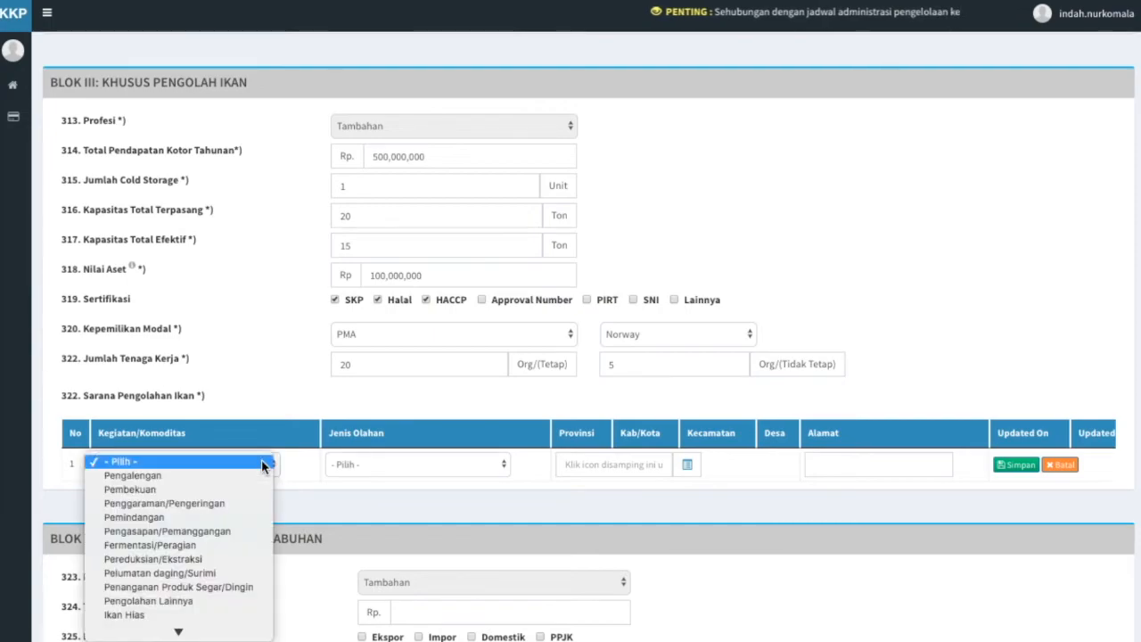
left_click(259, 477)
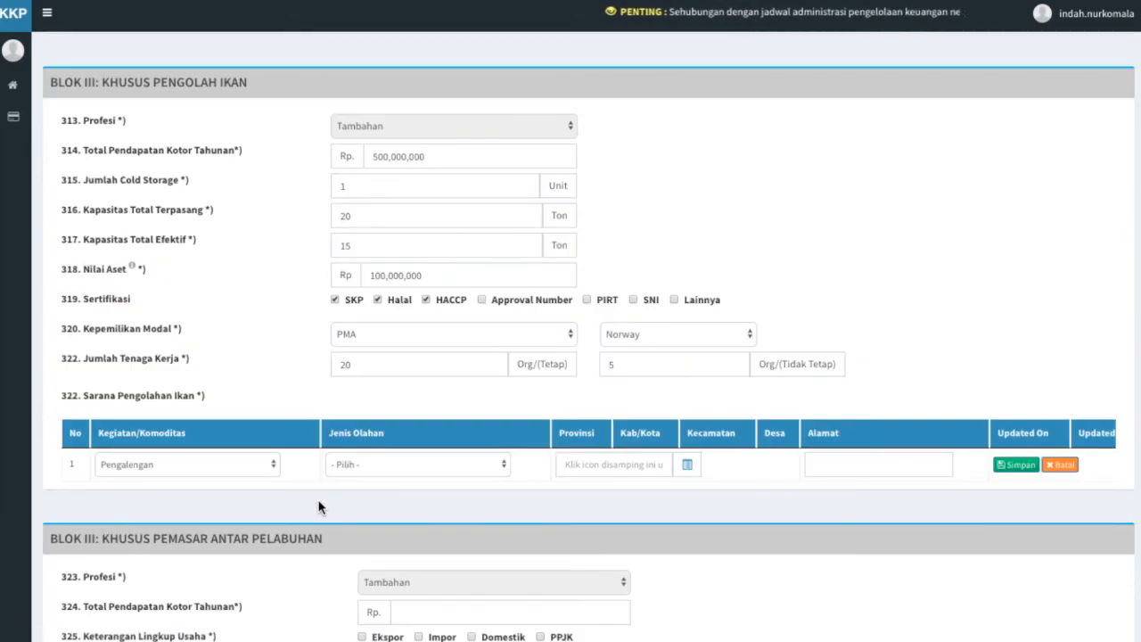
left_click(418, 465)
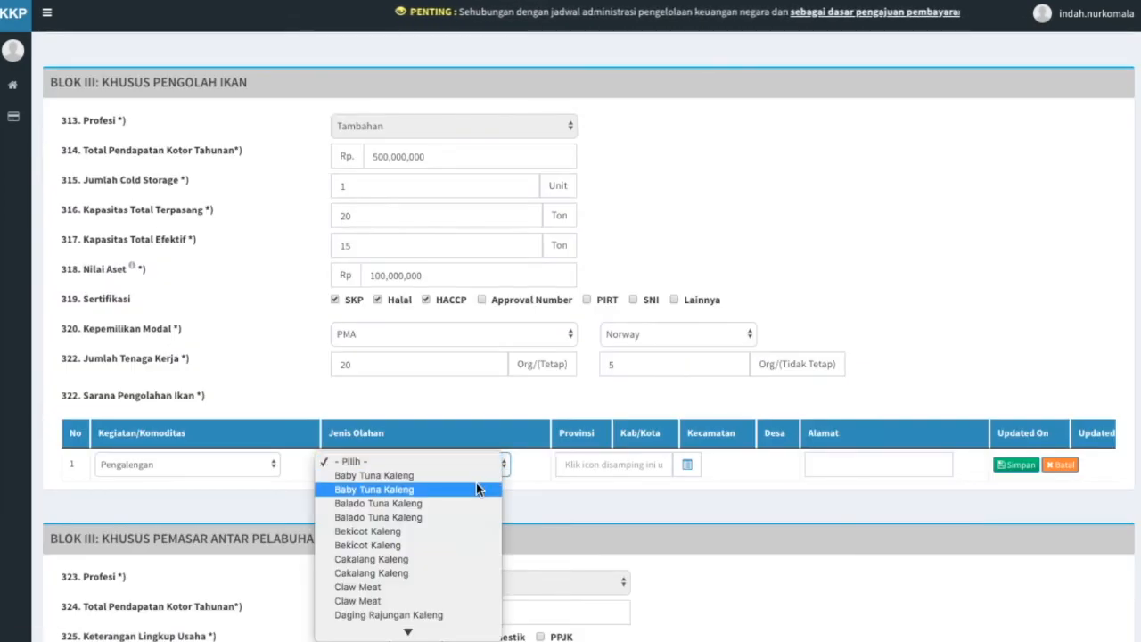
left_click(476, 403)
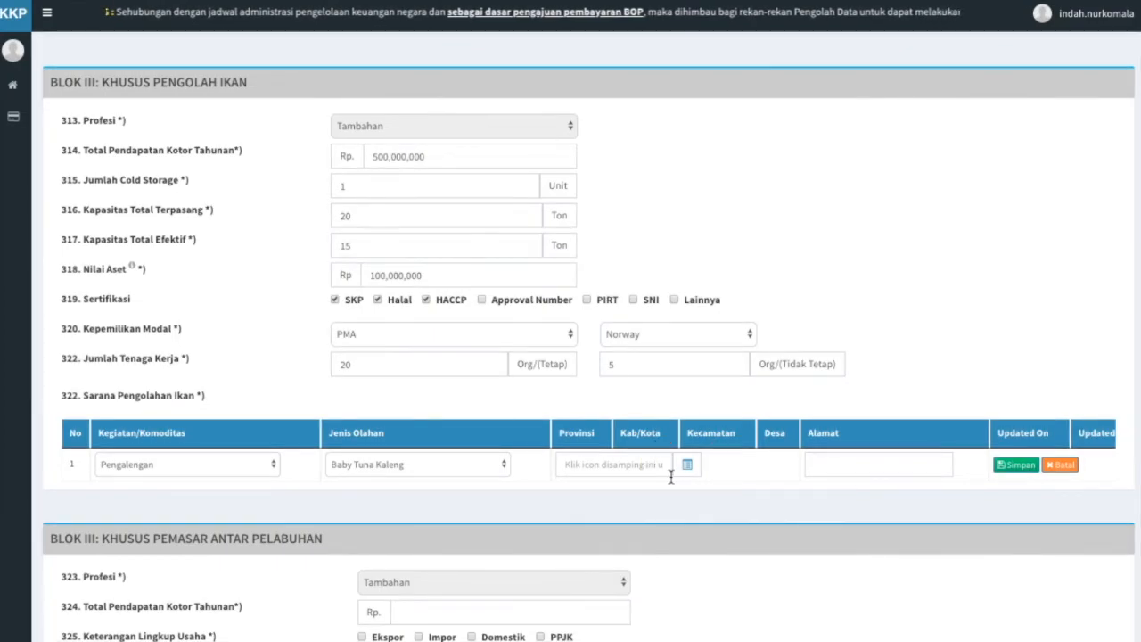
Set the facility location to Alue Bakong village, Bubon, Aceh Barat.
left_click(685, 465)
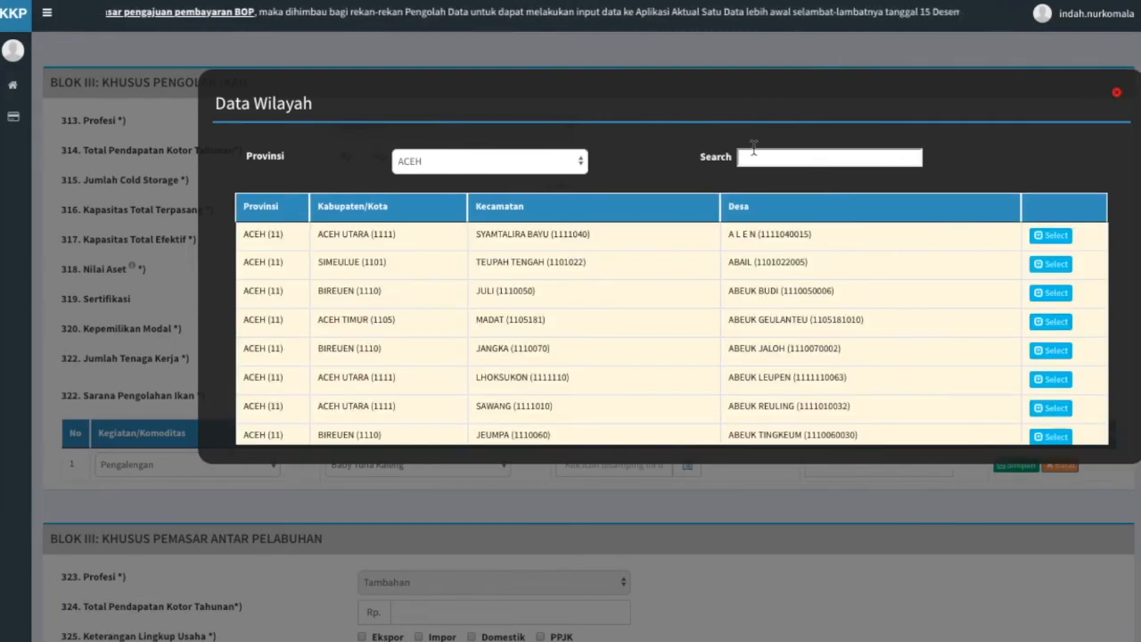
left_click(818, 156)
type("aceh bara")
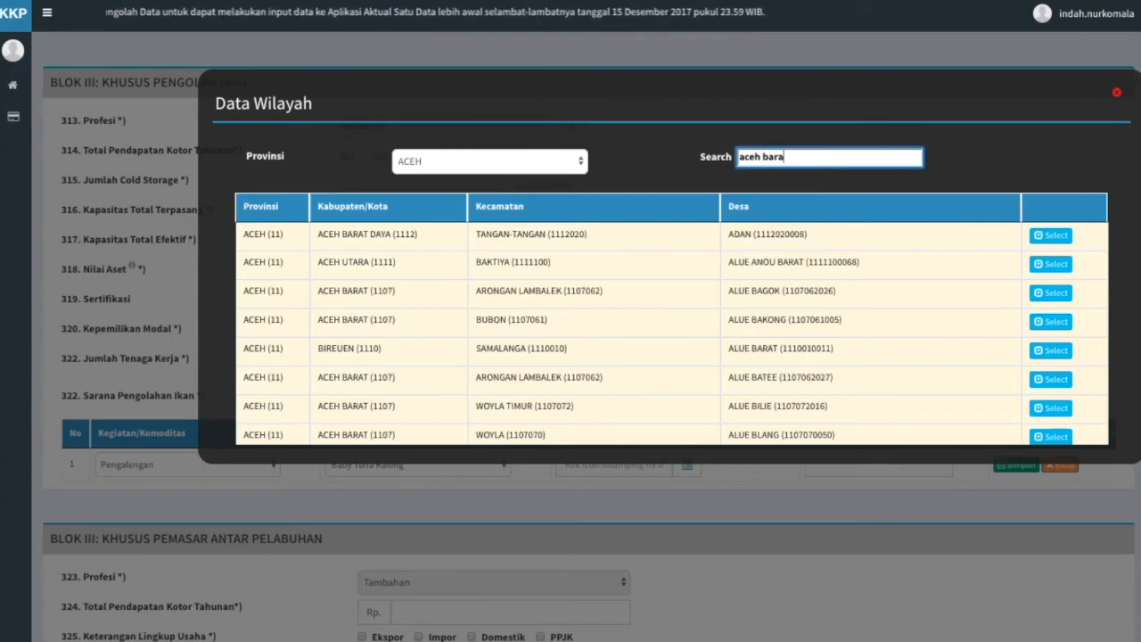
left_click(1062, 322)
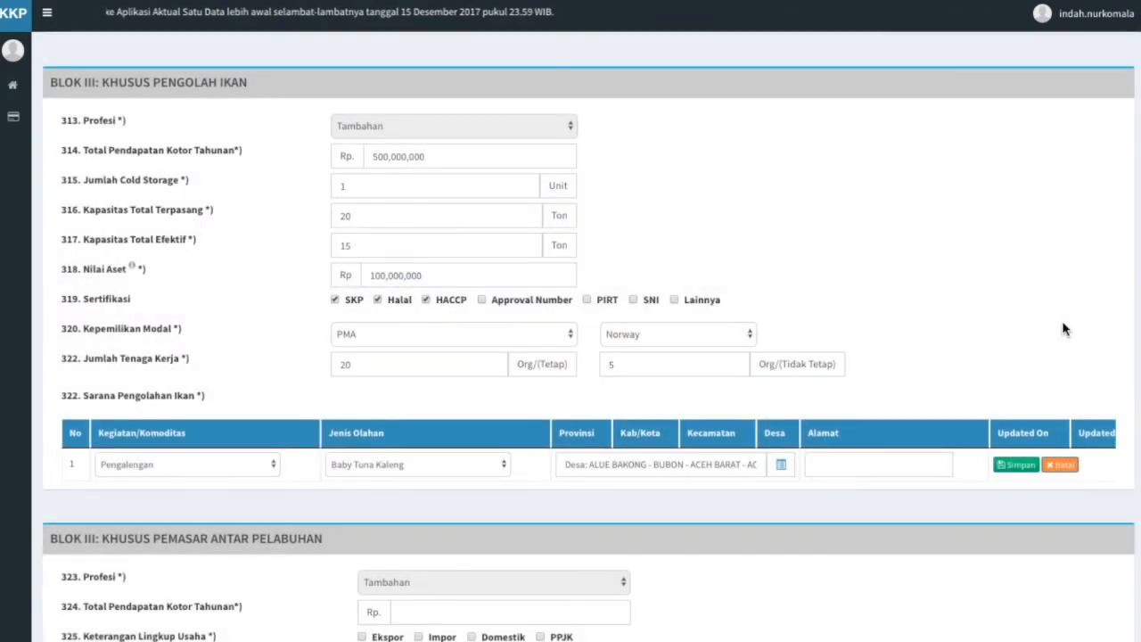
Enter the facility's street address and save the processing facility row.
left_click(865, 466)
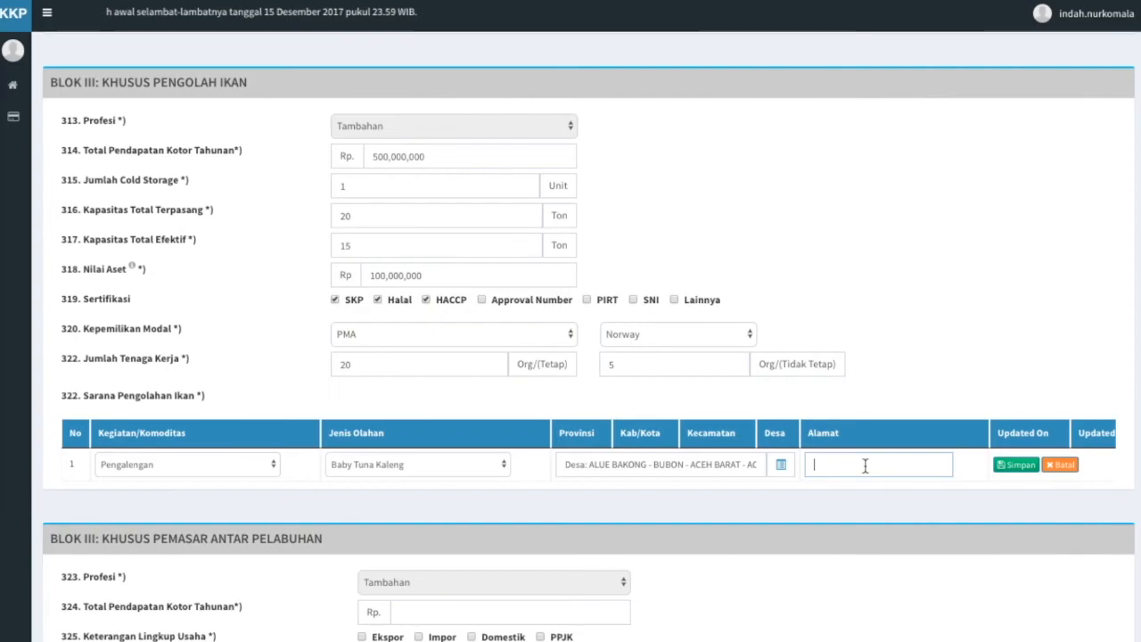
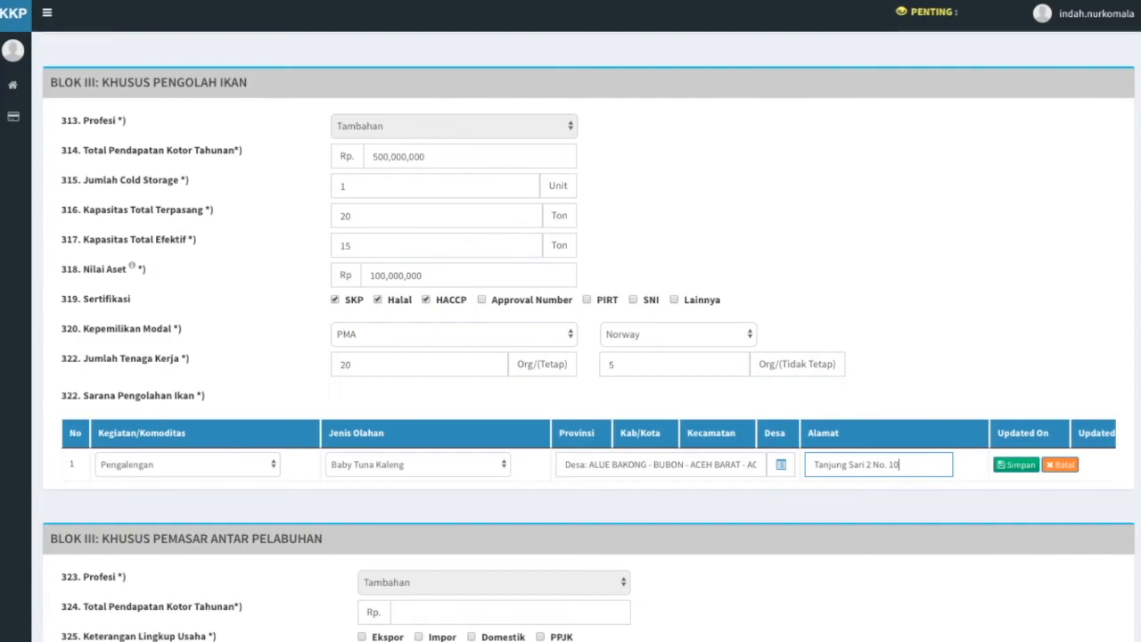
left_click(900, 506)
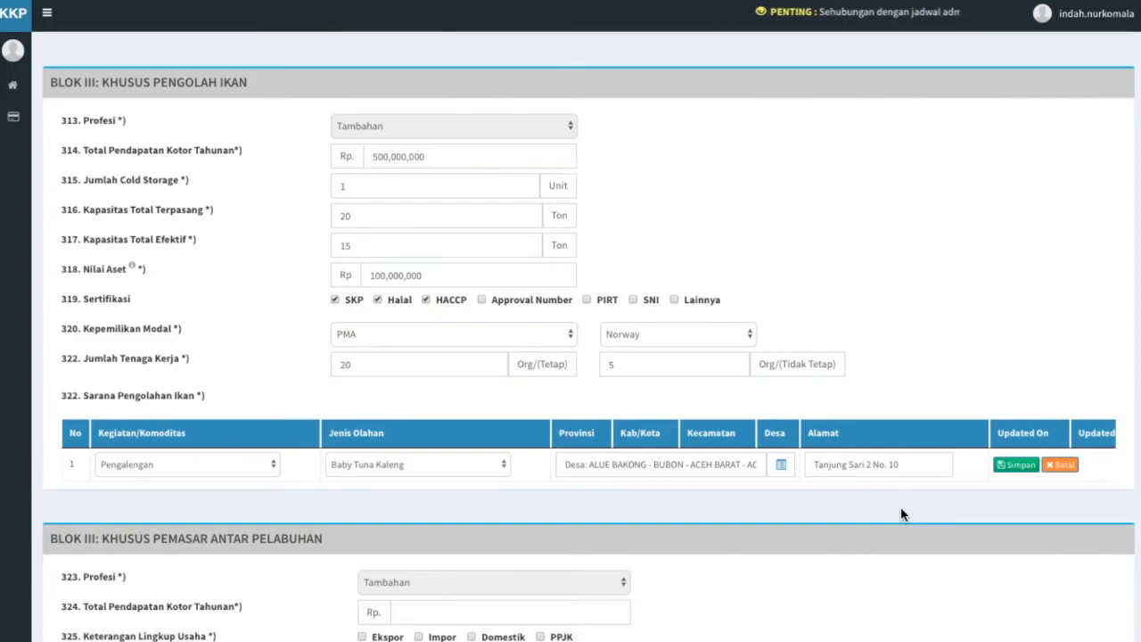
left_click(1006, 466)
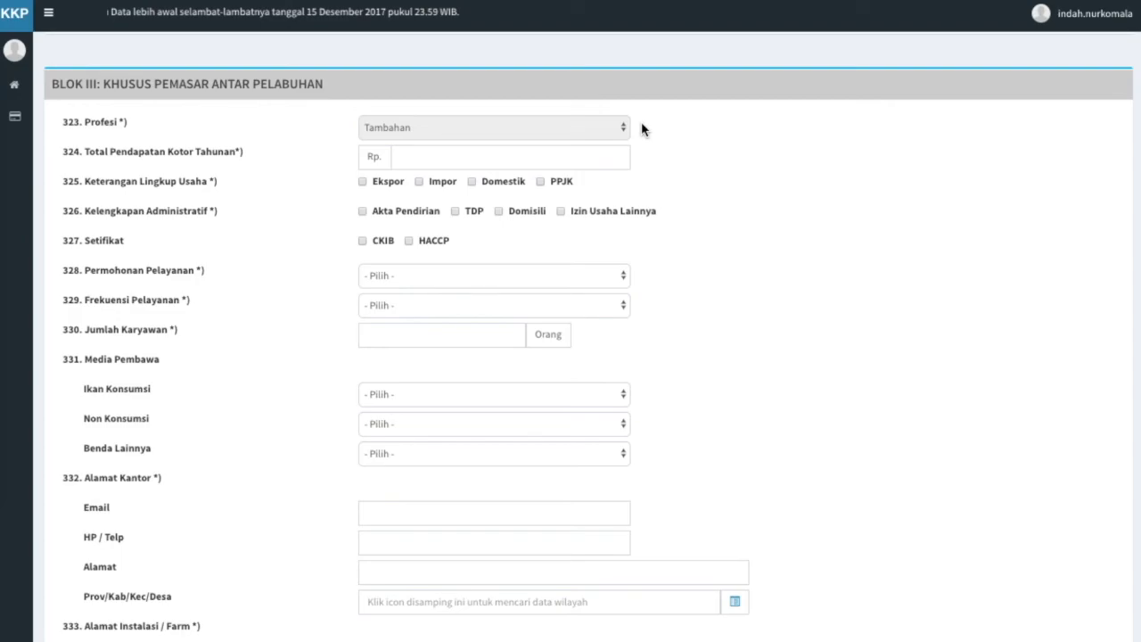
Enter 500000000 as annual gross income and mark the business scope as Ekspor and Impor.
left_click(566, 159)
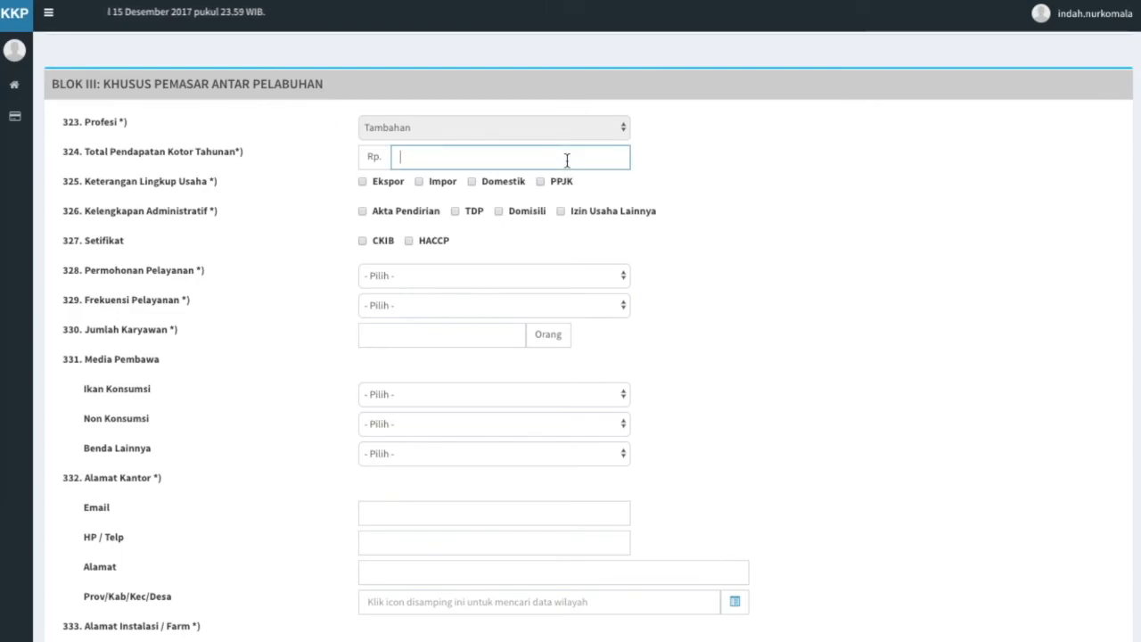
type("500000000")
left_click(648, 170)
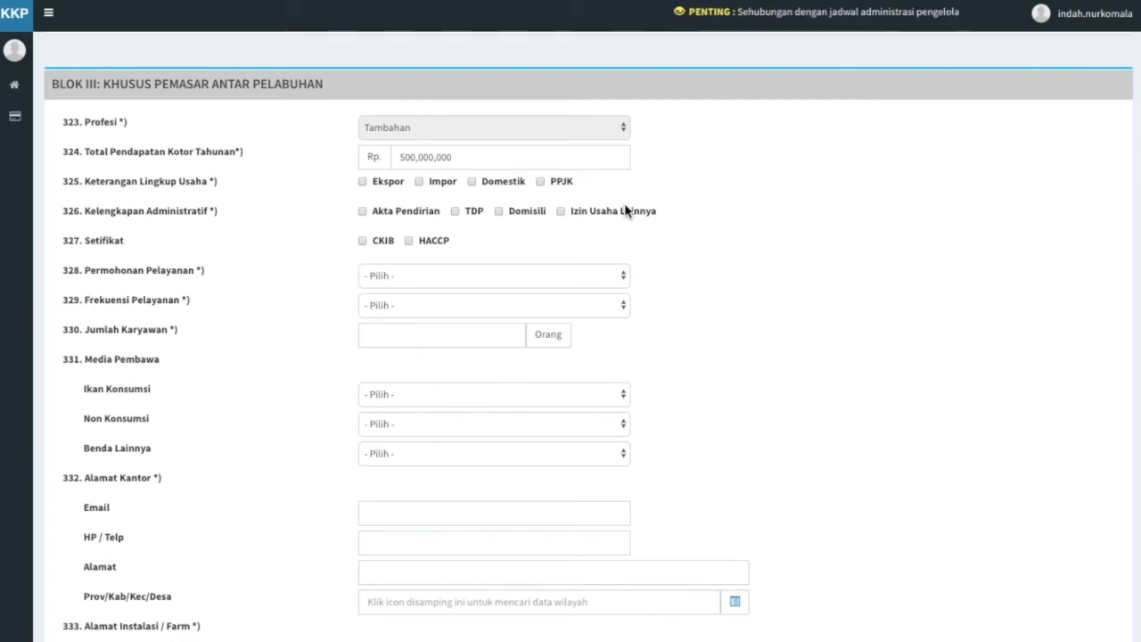
left_click(363, 183)
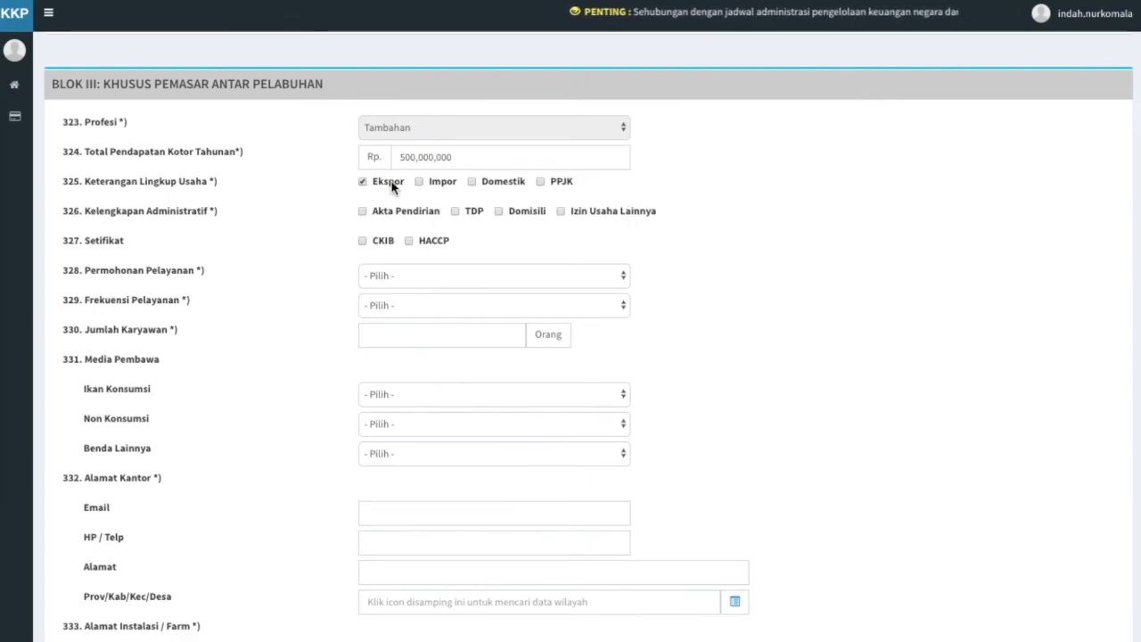
left_click(419, 183)
Tick Akta Pendirian, TDP and Domisili documents, plus CKIB and HACCP certificates.
left_click(363, 212)
left_click(452, 211)
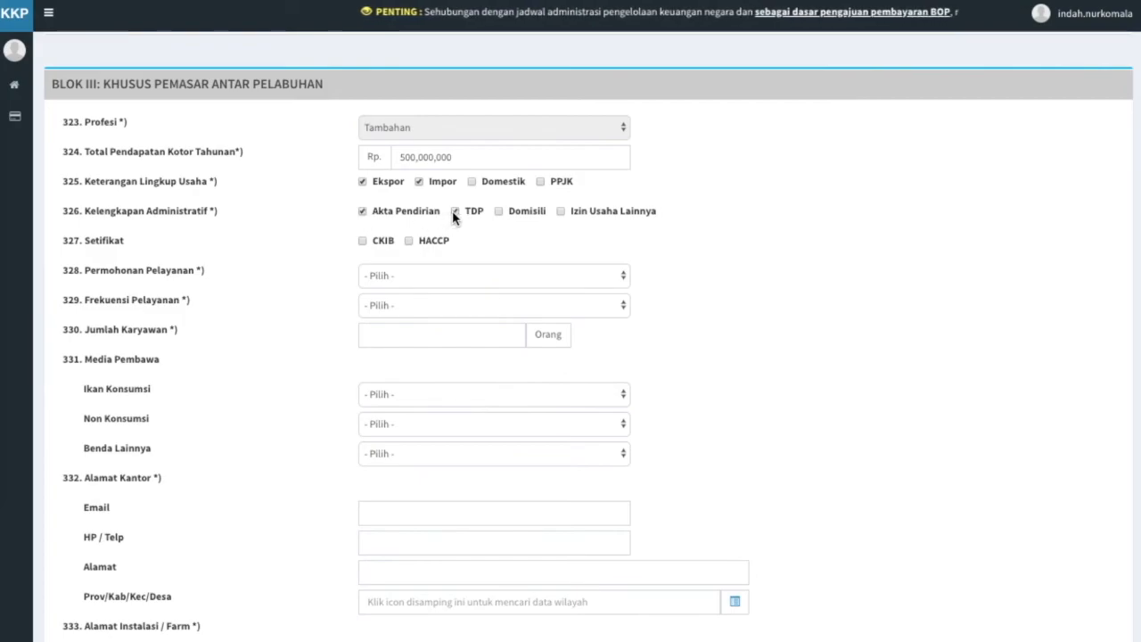
left_click(499, 211)
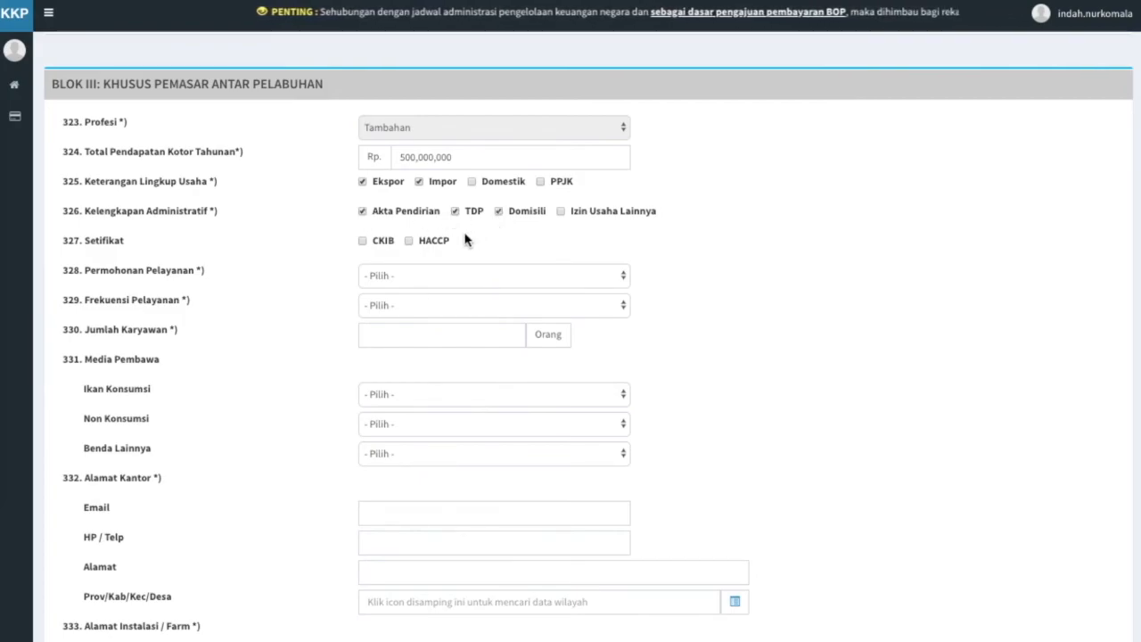
left_click(362, 241)
left_click(408, 240)
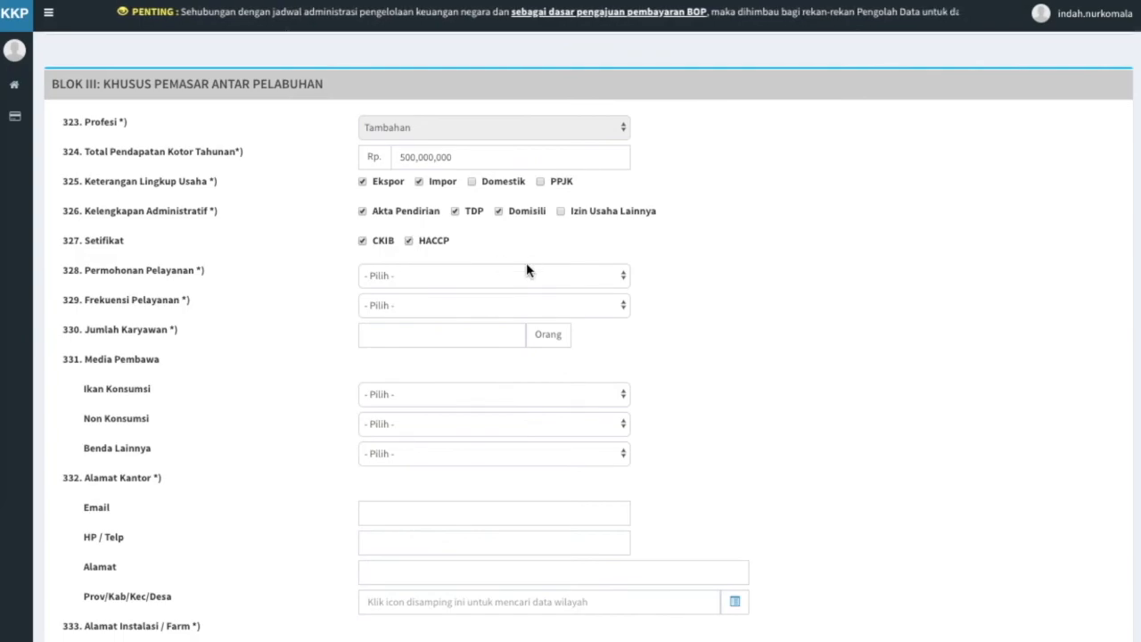
Set service by own staff at 11-30 kali/bulan, with 20 employees.
left_click(609, 276)
left_click(609, 288)
left_click(615, 306)
left_click(650, 343)
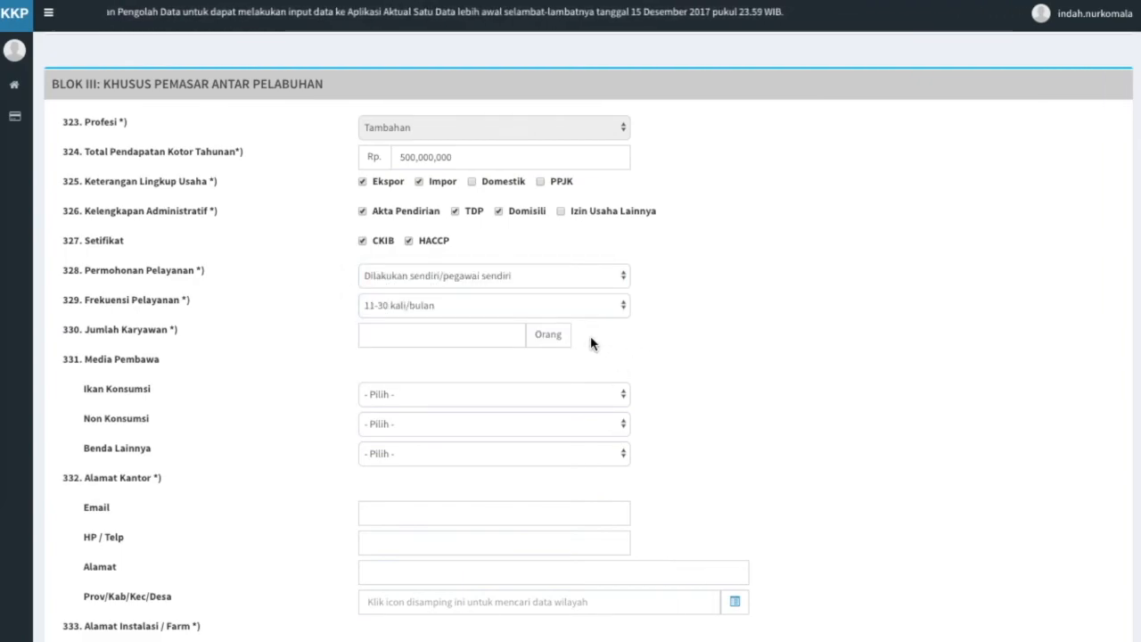
left_click(499, 329)
type("20")
left_click(560, 353)
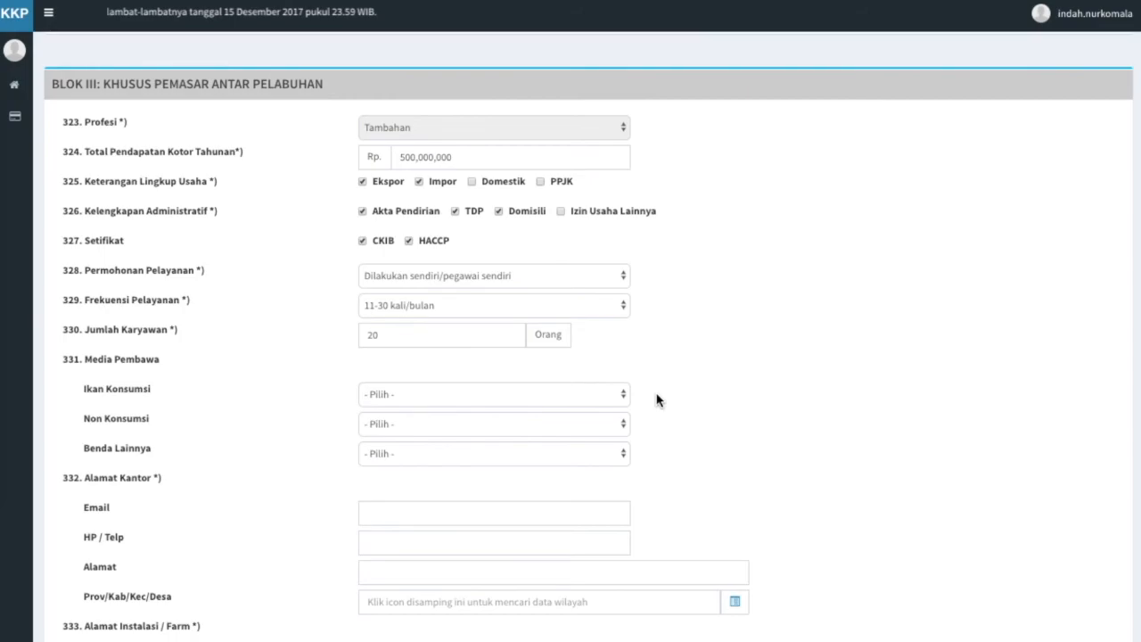
Choose carrier media: Ikan Hidup, Ikan Hias Air Laut, and Sarana/Bahan Pengendalian Hayati.
left_click(602, 402)
left_click(603, 408)
left_click(618, 429)
left_click(614, 452)
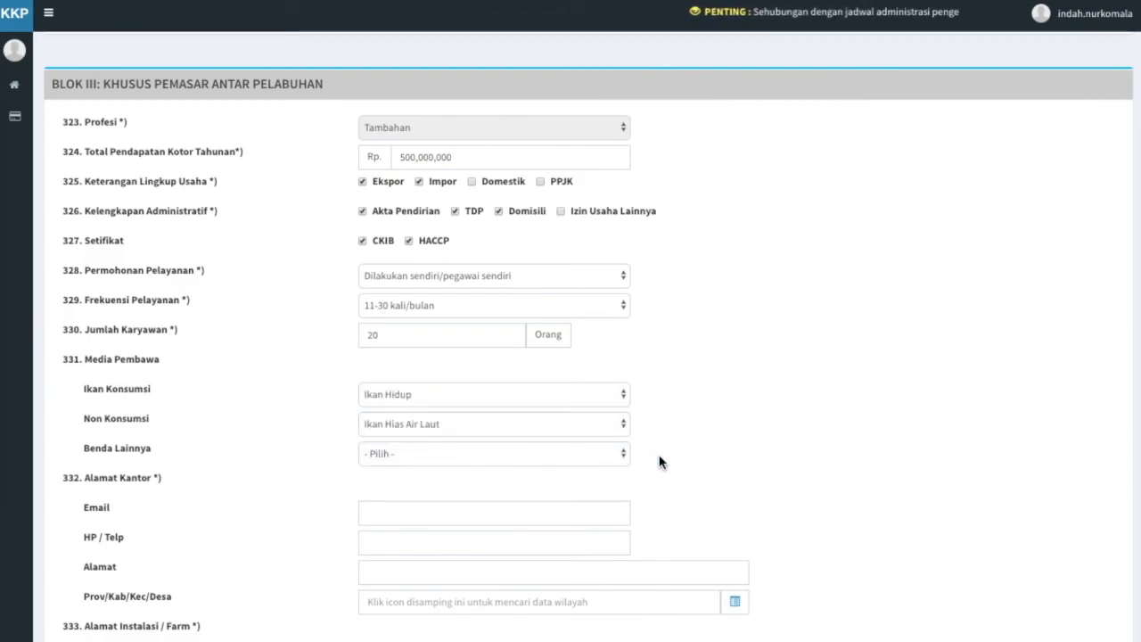
left_click(616, 451)
left_click(613, 509)
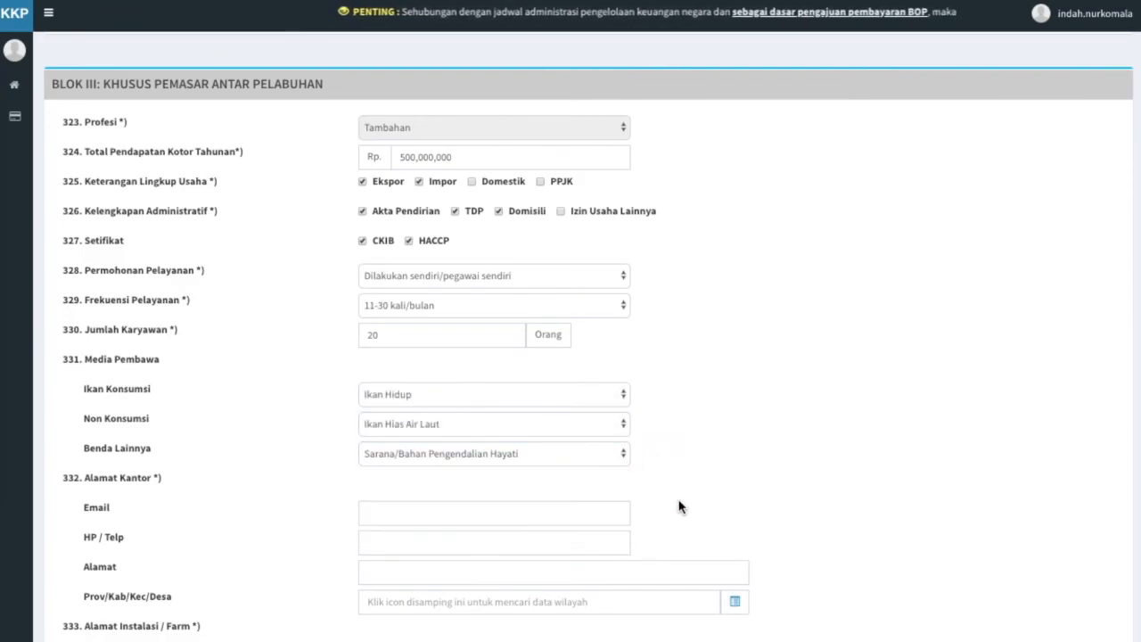
Fill in the office e-mail, phone number and street address.
scroll(678, 507, "down", 2)
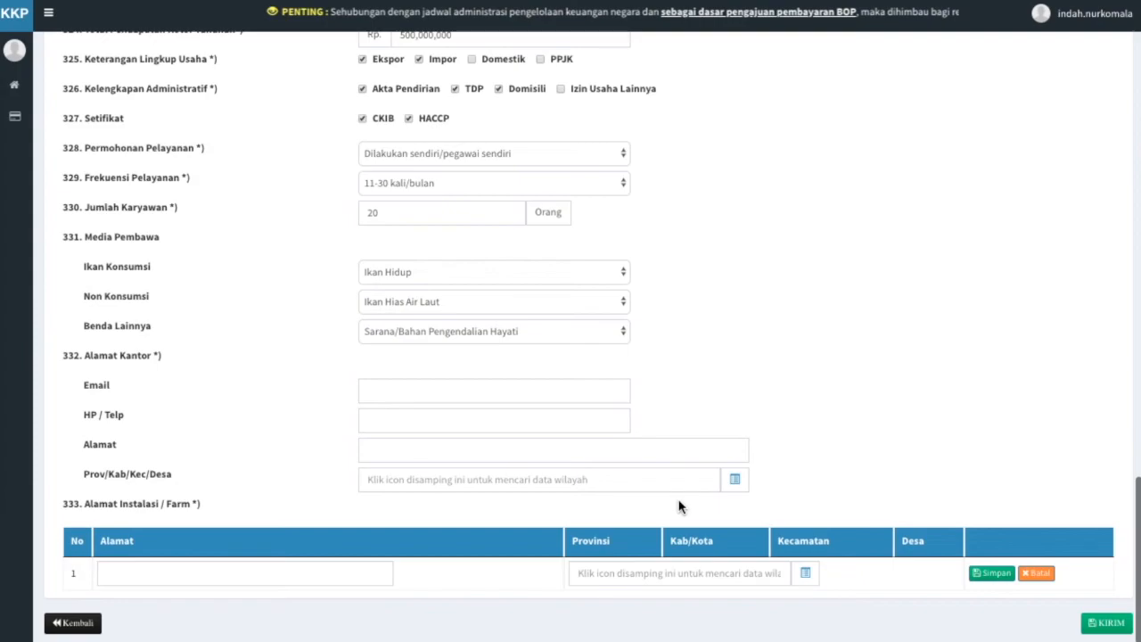
left_click(614, 392)
key("Tab")
type("789123678")
left_click(618, 449)
left_click(772, 456)
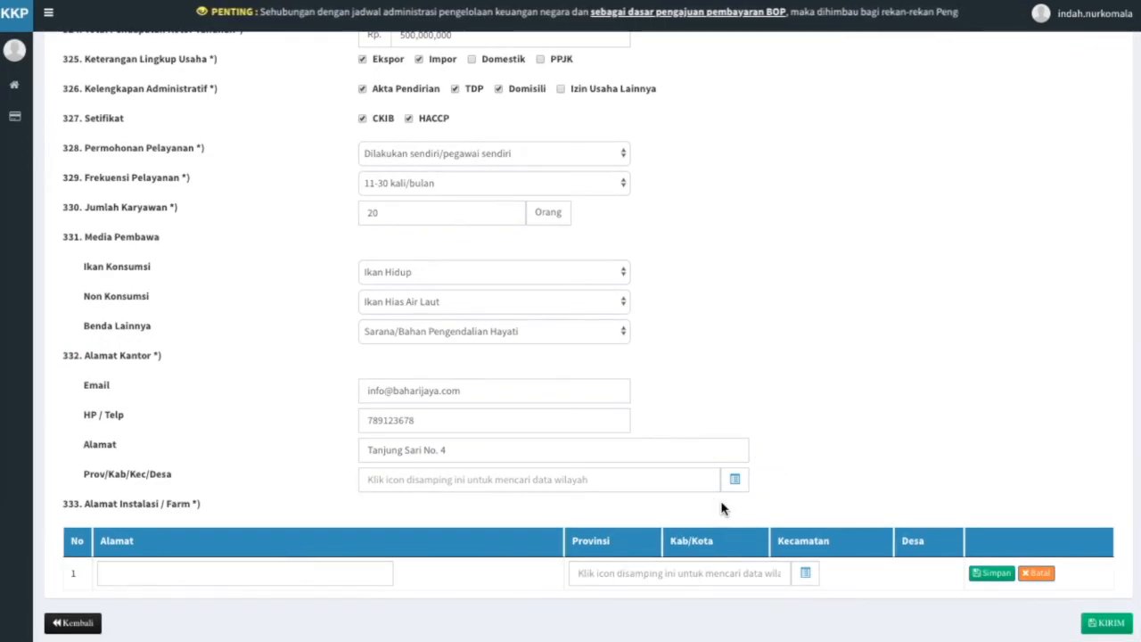
Set the office region to ACEH province, Alue Bakong, Bubon, Aceh Barat.
left_click(734, 480)
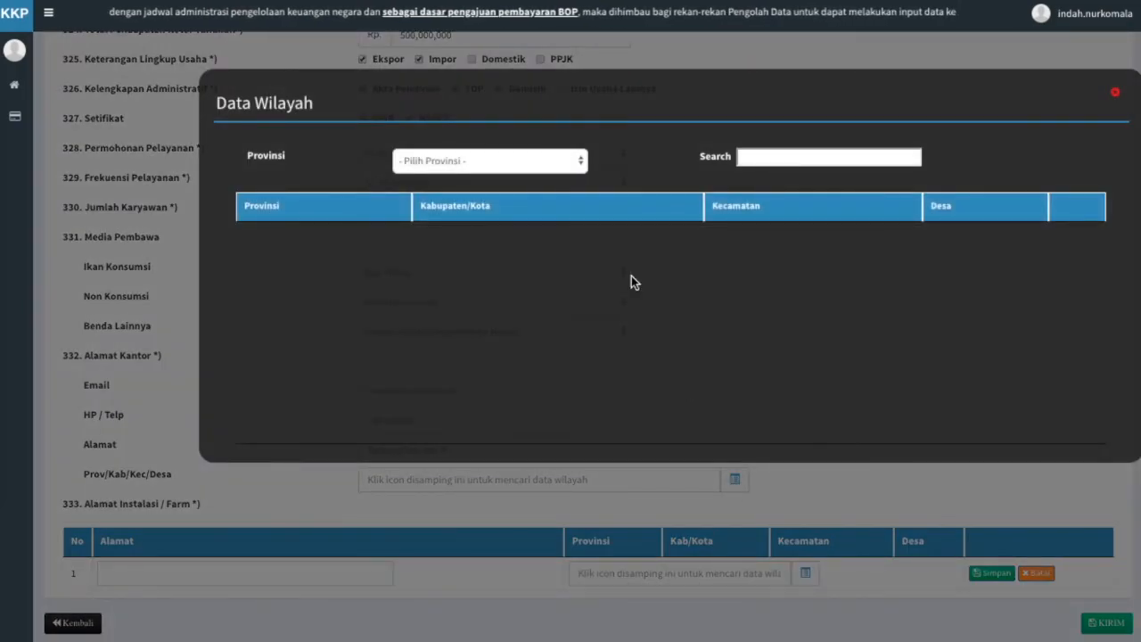
left_click(575, 161)
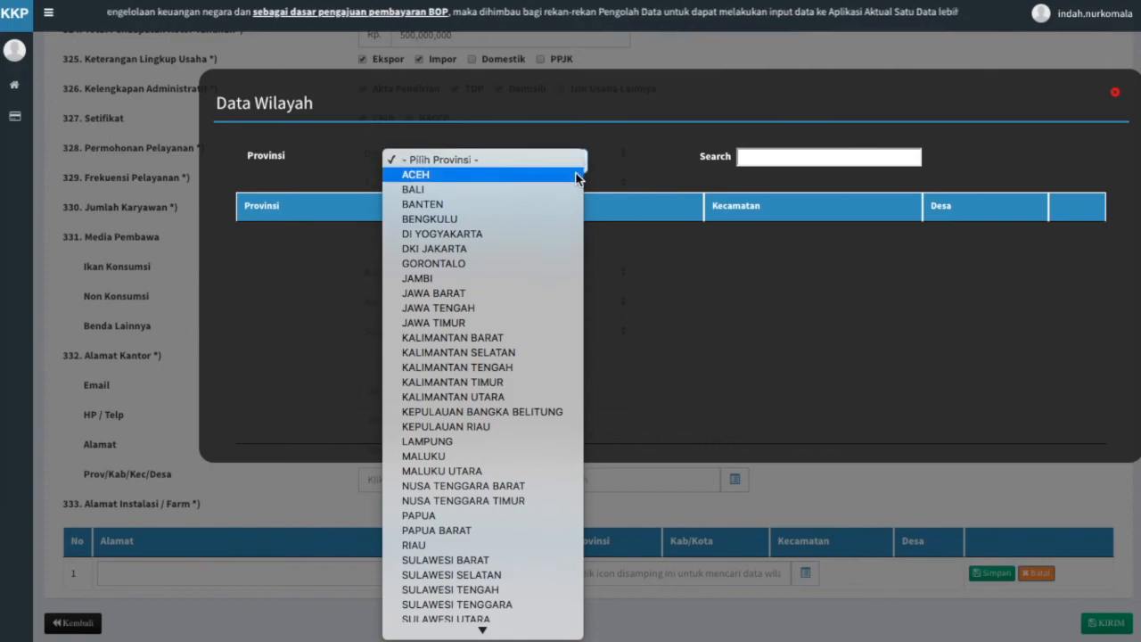
left_click(580, 174)
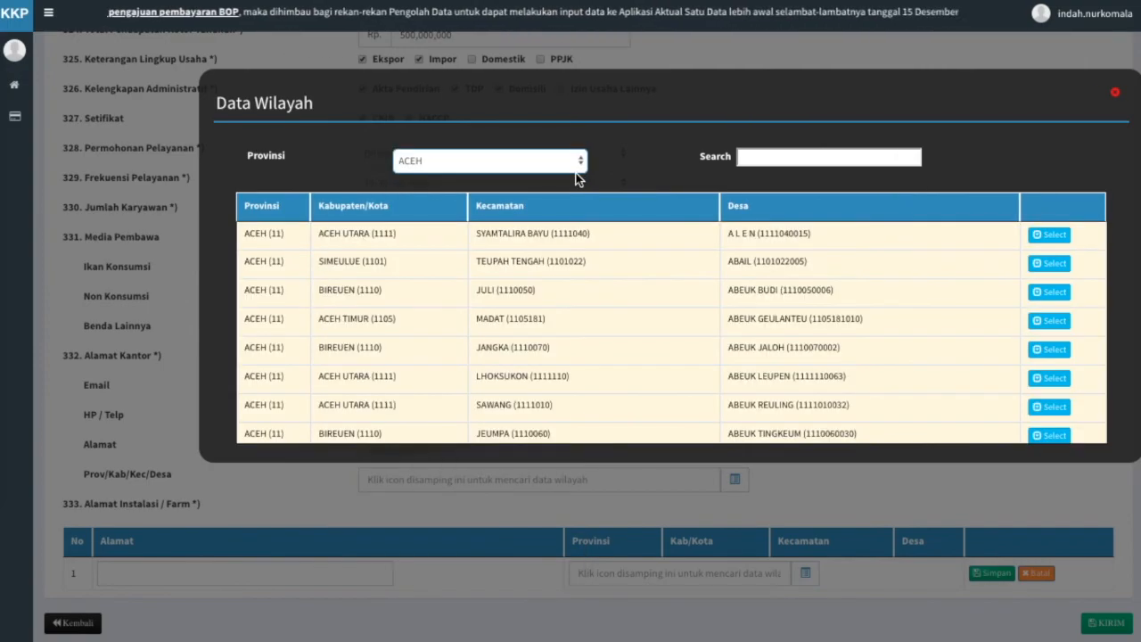
left_click(740, 157)
type("aceh")
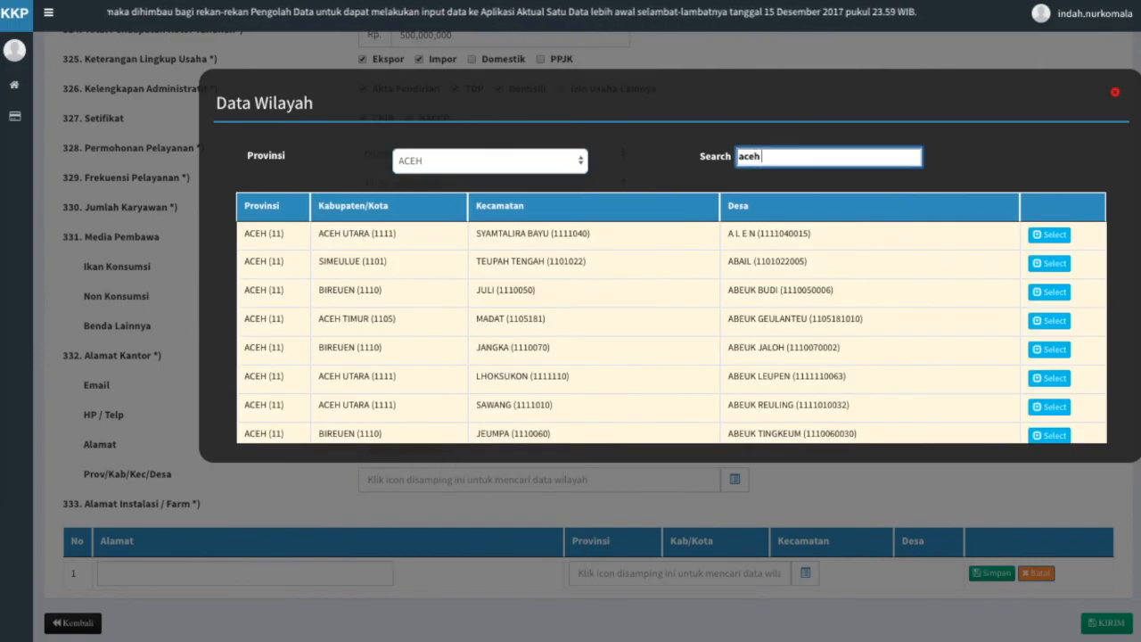
type(" barat")
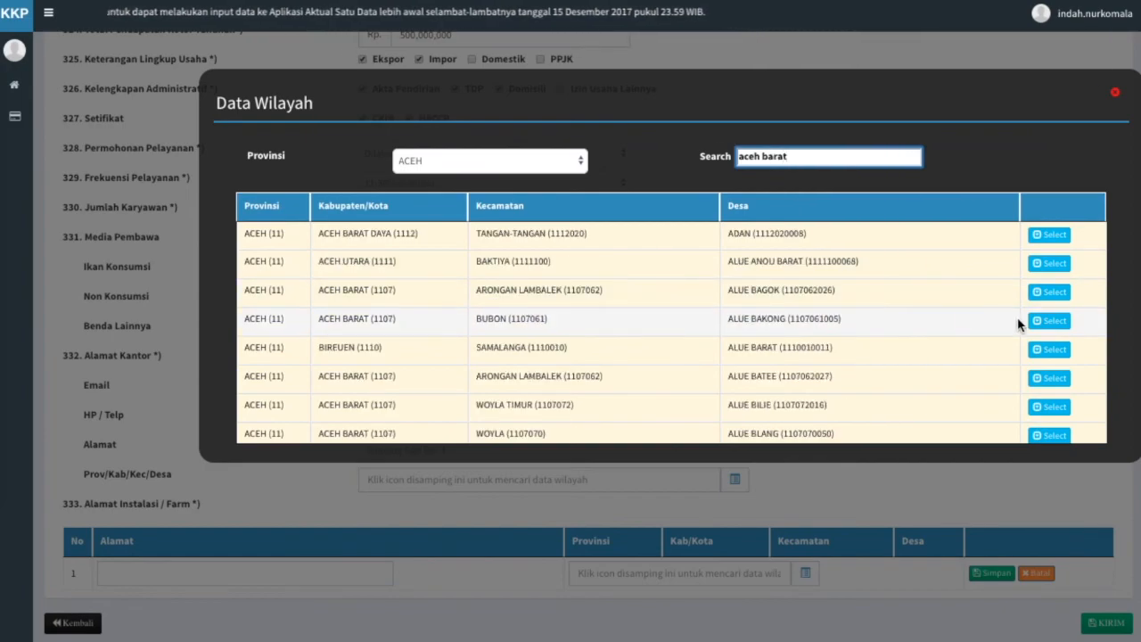
left_click(1048, 321)
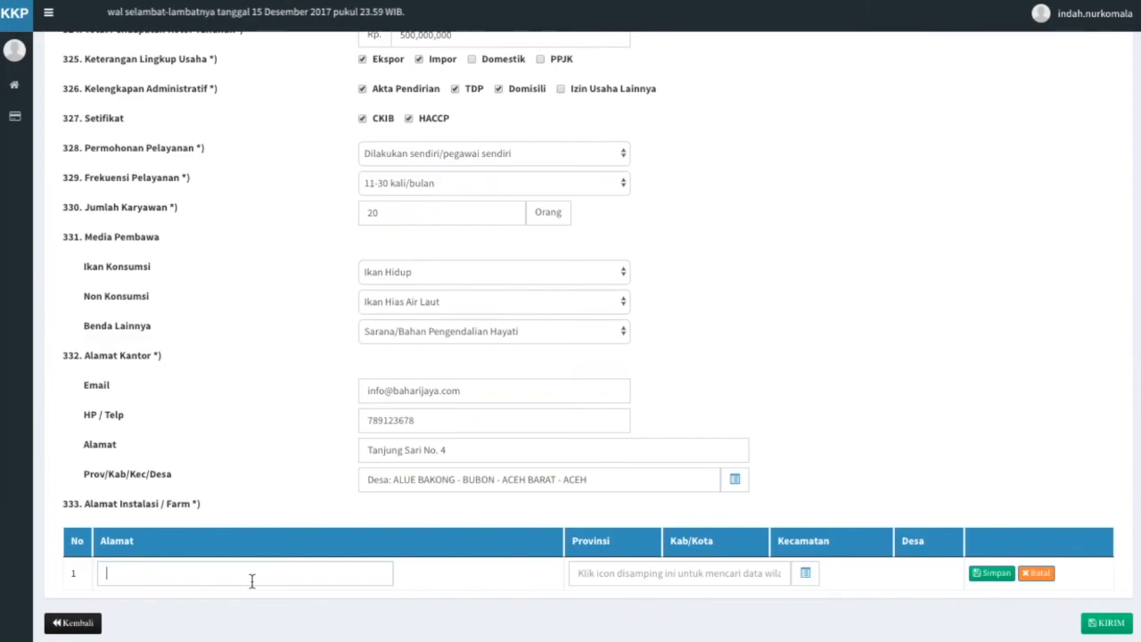
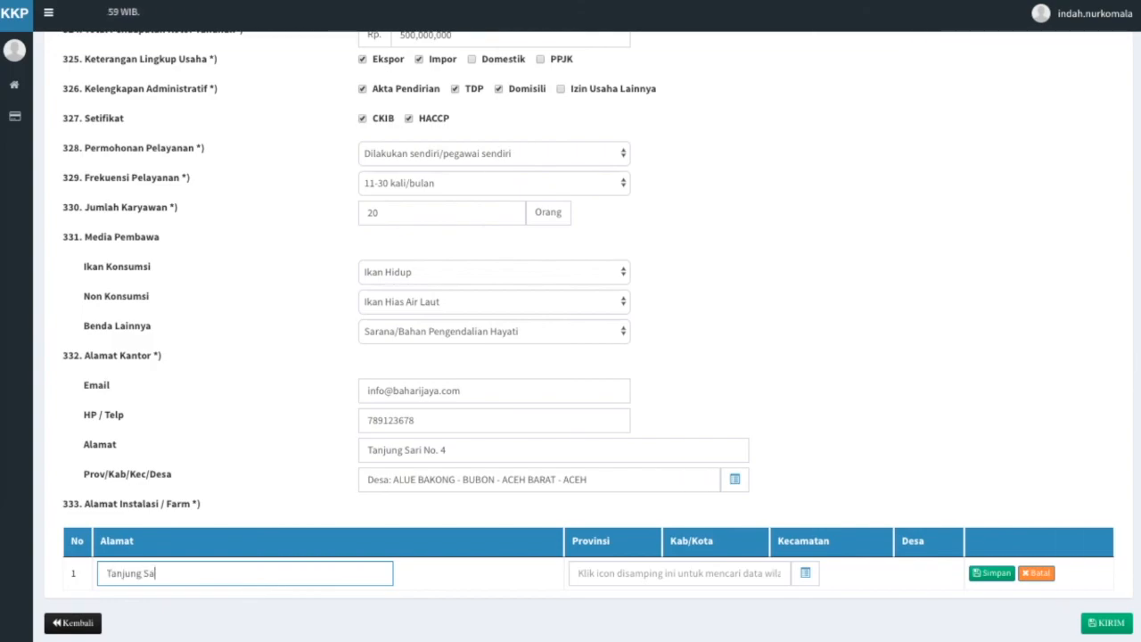
Enter the farm's street address, set region Alue Bakong, Bubon, Aceh Barat, and save the row.
left_click(429, 611)
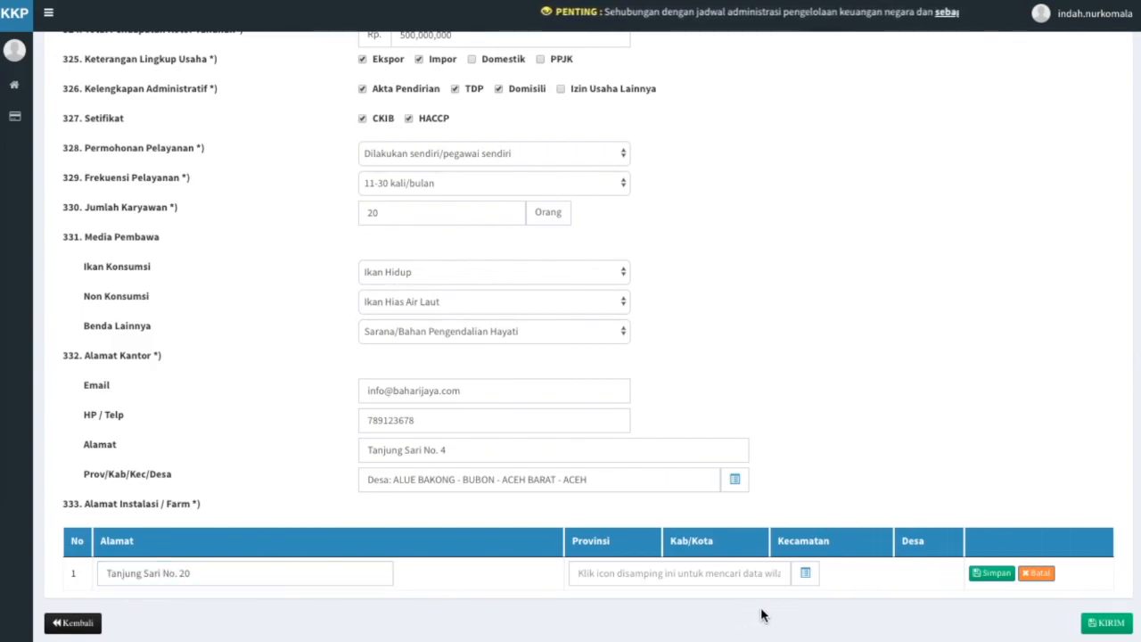
left_click(806, 574)
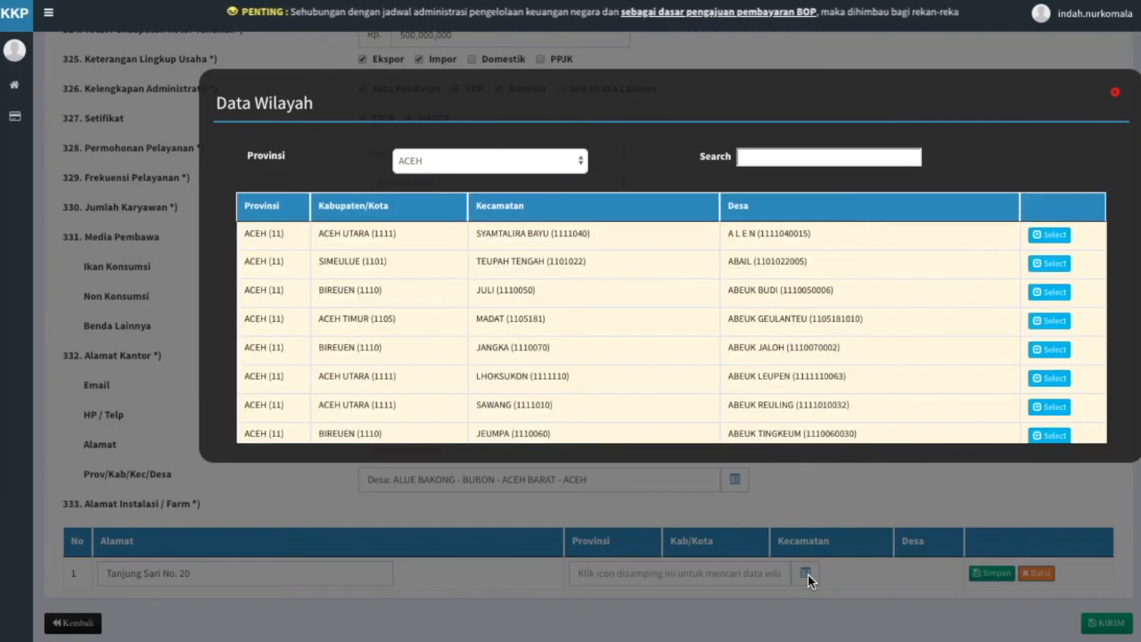
left_click(749, 162)
type("aceh barat")
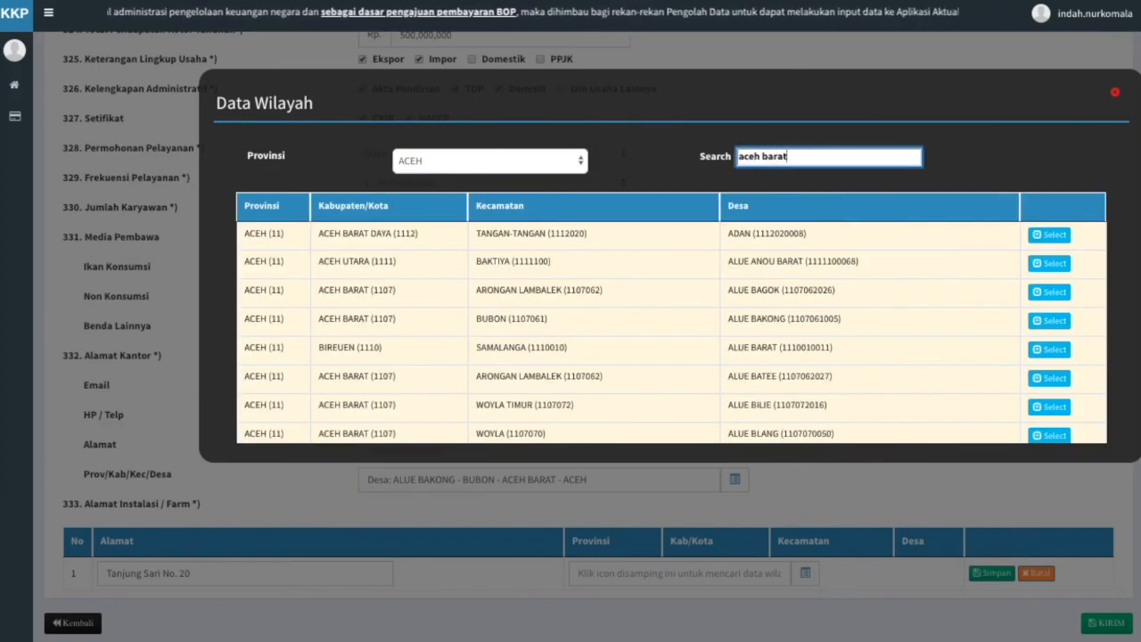
left_click(1050, 319)
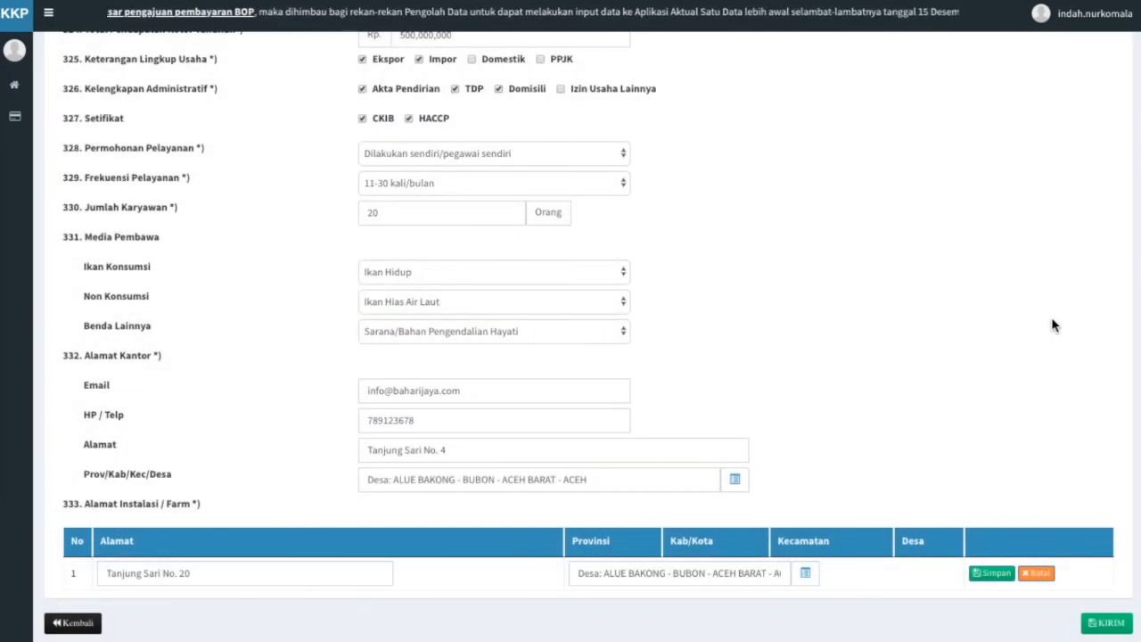
left_click(1000, 574)
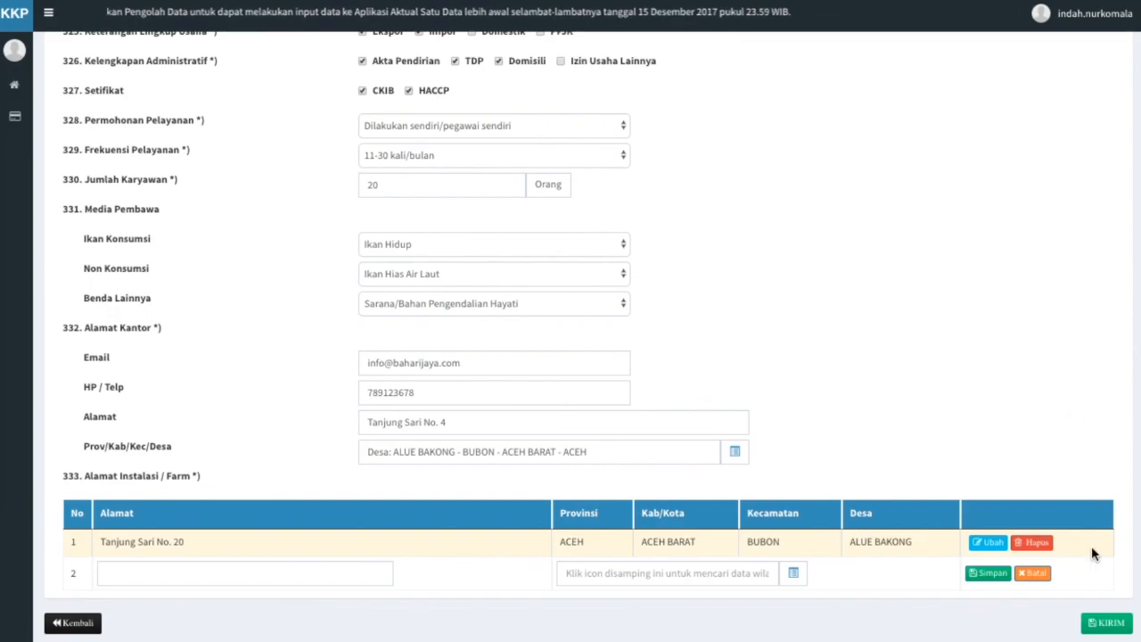
Submit the registration with KIRIM and confirm sending it for validation.
left_click(1103, 623)
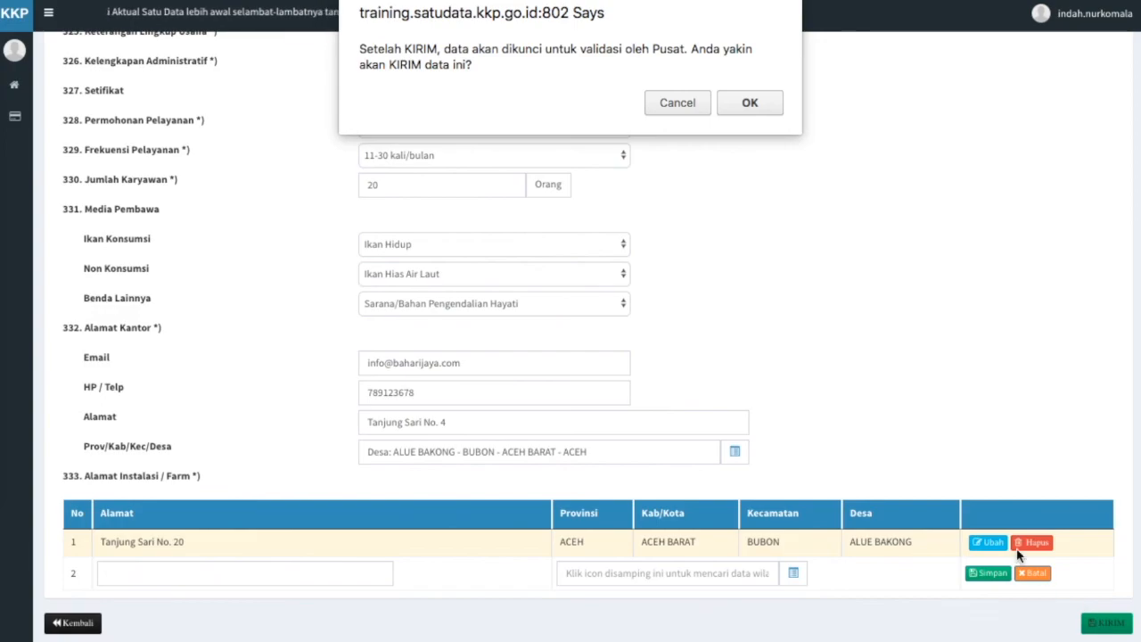
left_click(741, 104)
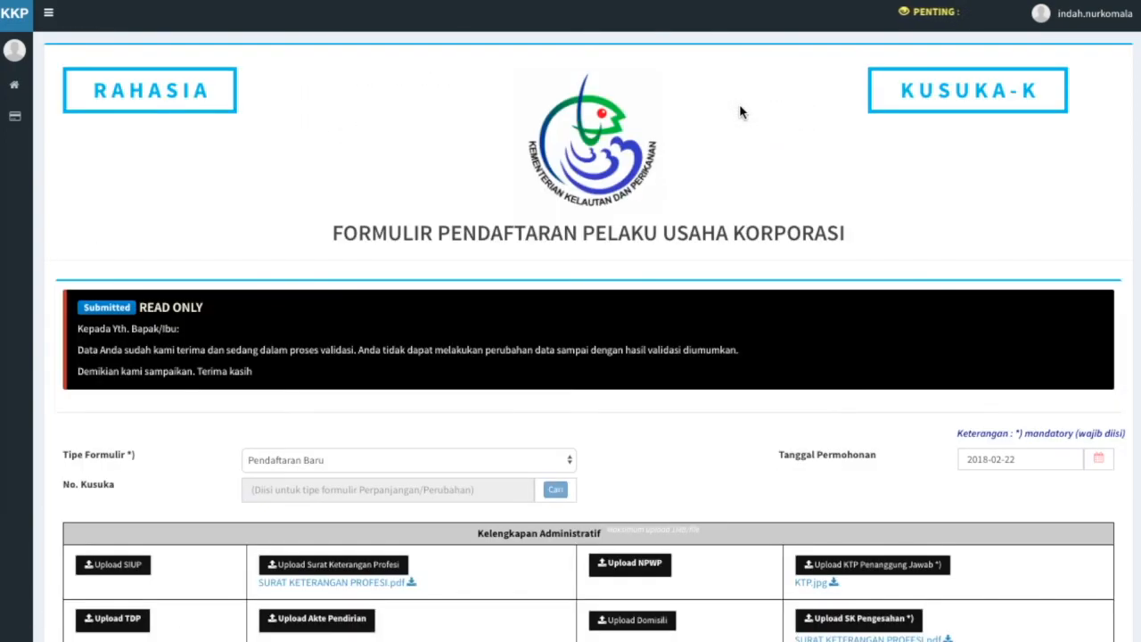